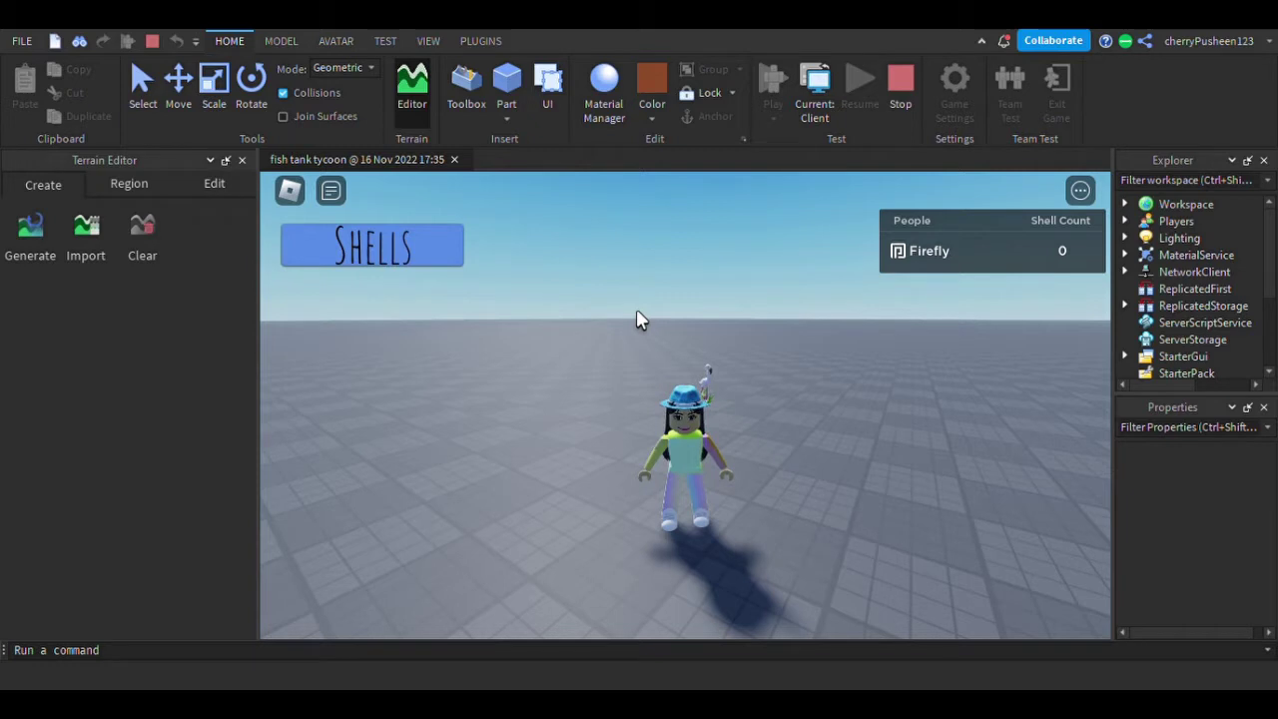
Press the Shells button twice in the play test, dismissing the not-for-sale error each time.
{"action": "left_click", "coordinate": [417, 252]}
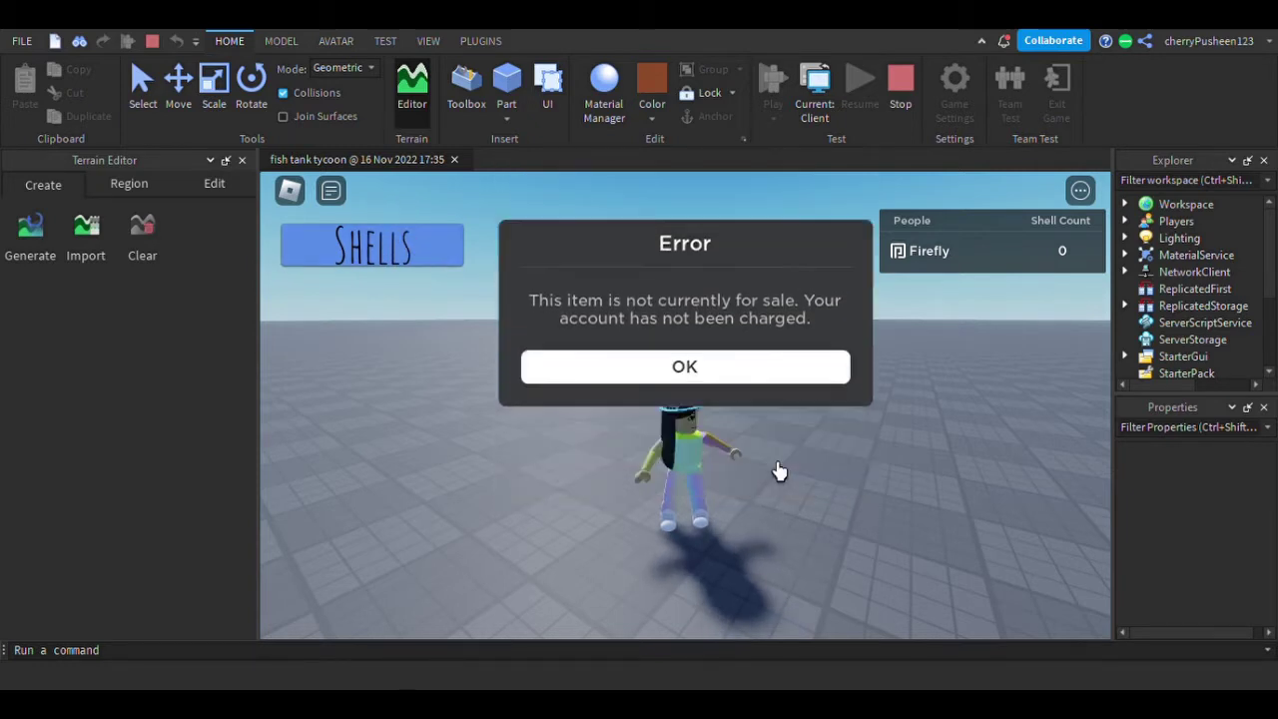
{"action": "key", "text": "Return"}
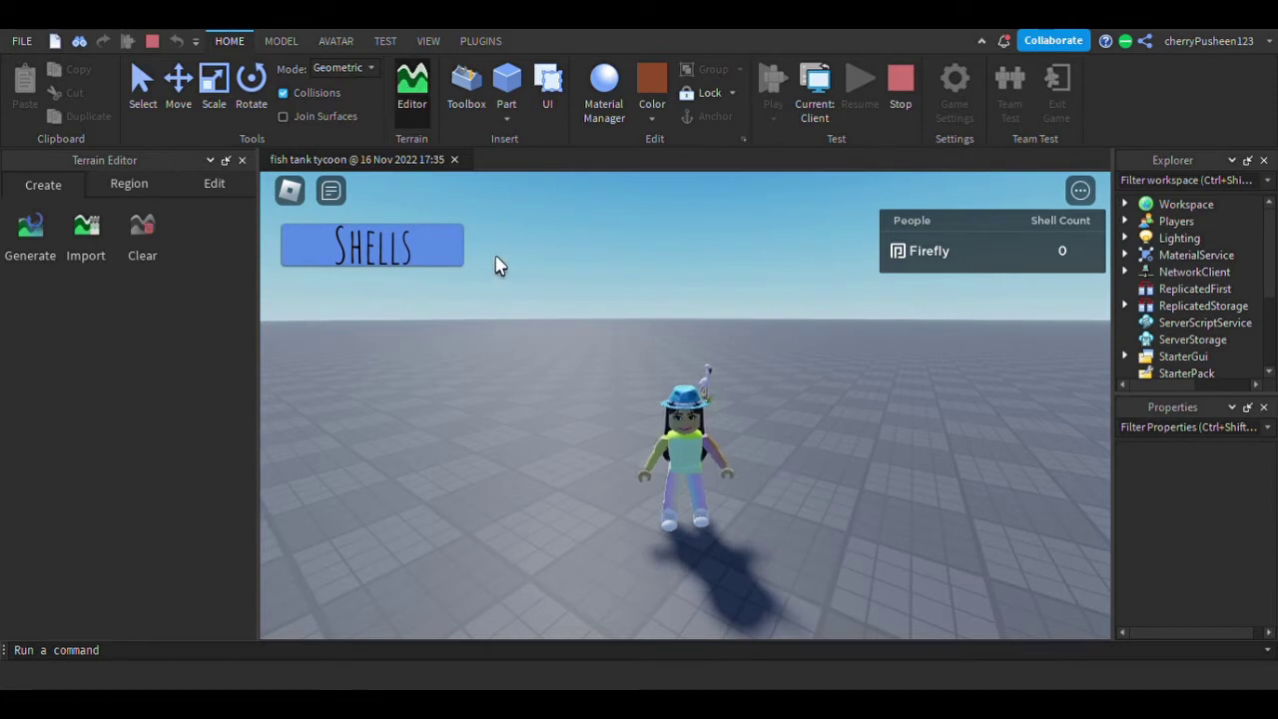
{"action": "left_click", "coordinate": [413, 269]}
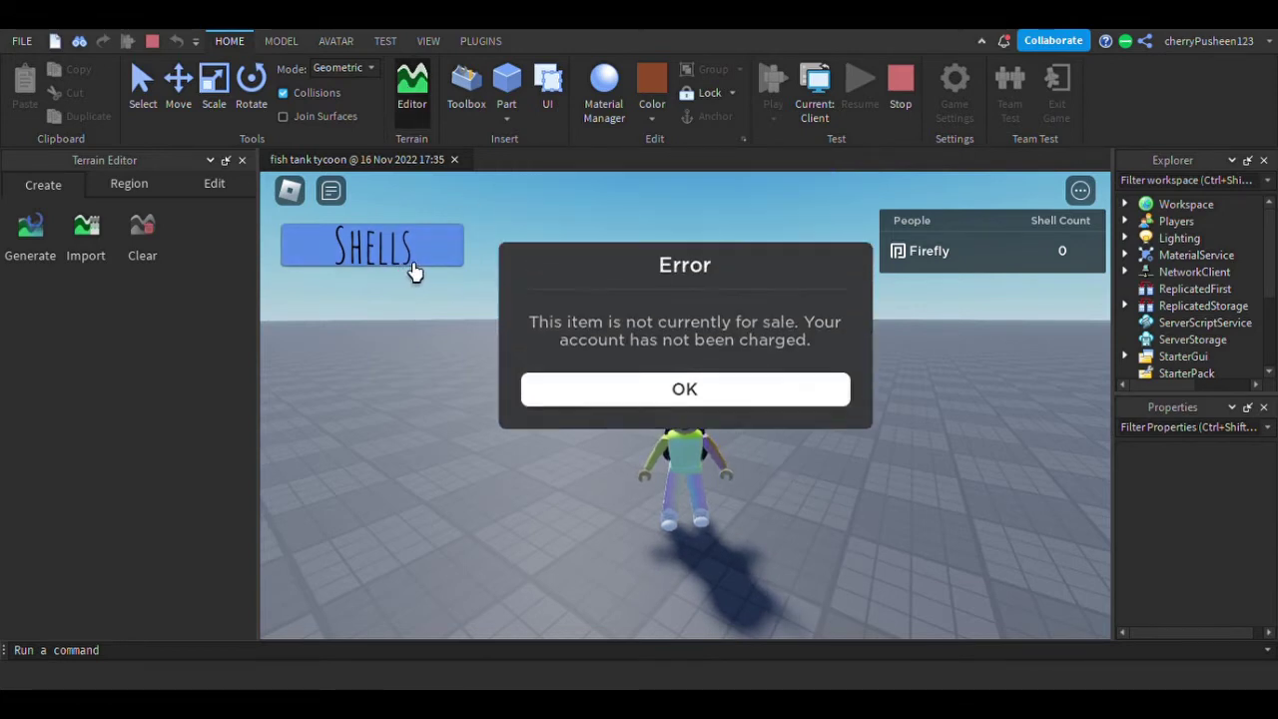
{"action": "left_click", "coordinate": [593, 462]}
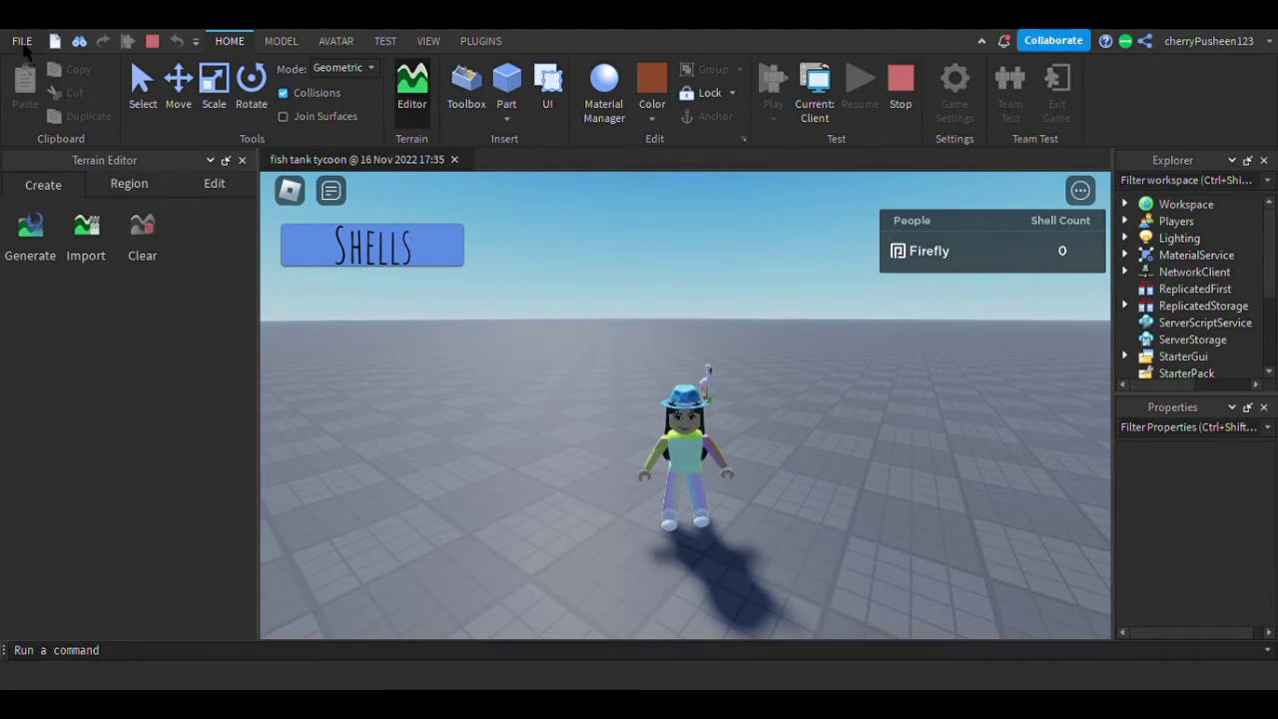
Stop the play test and insert a ScreenGui under StarterGui.
{"action": "left_click", "coordinate": [901, 85]}
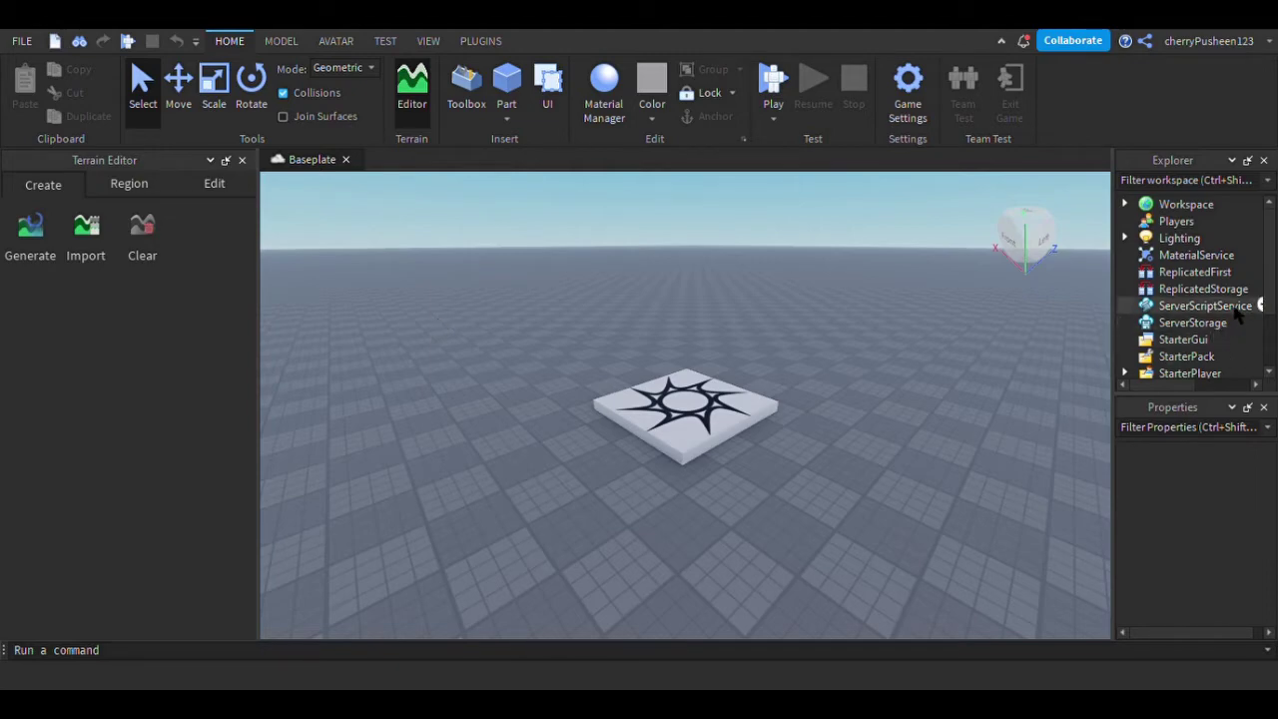
{"action": "mouse_move", "coordinate": [1258, 308]}
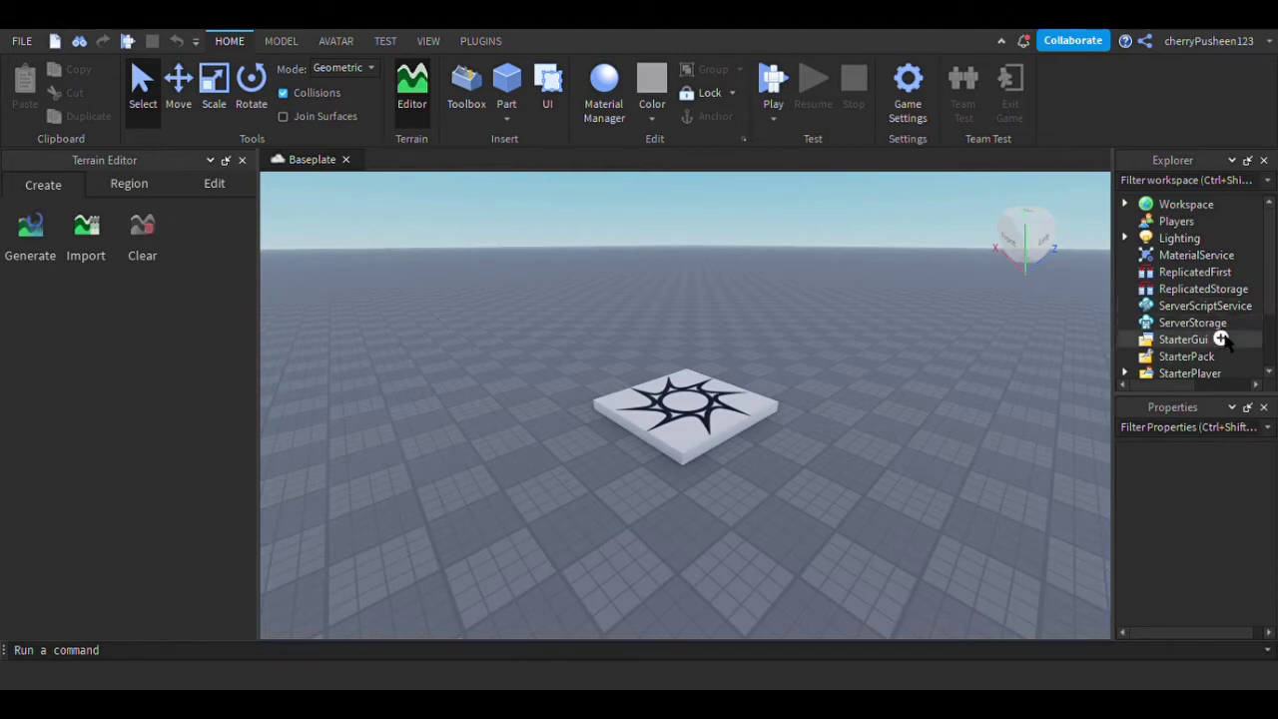
{"action": "left_click", "coordinate": [1220, 339]}
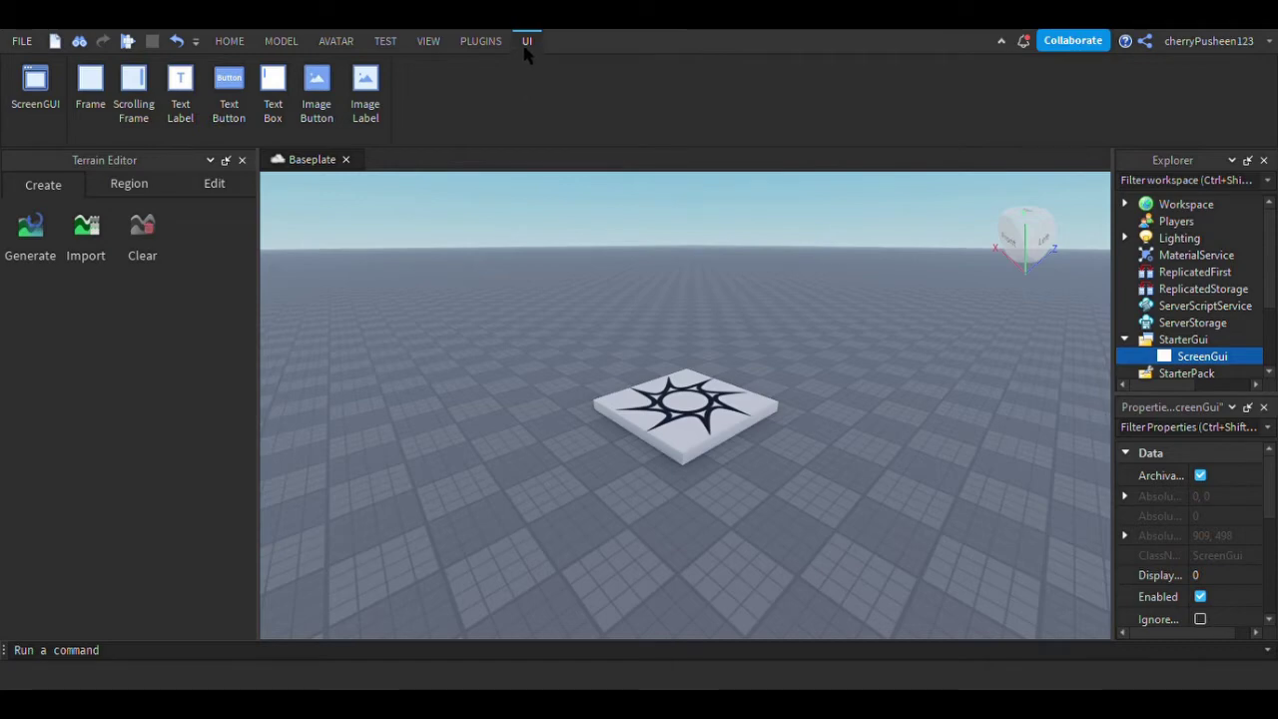
Insert a 200 x 50 TextButton into the ScreenGui just inside the top-left corner.
{"action": "left_click", "coordinate": [237, 111]}
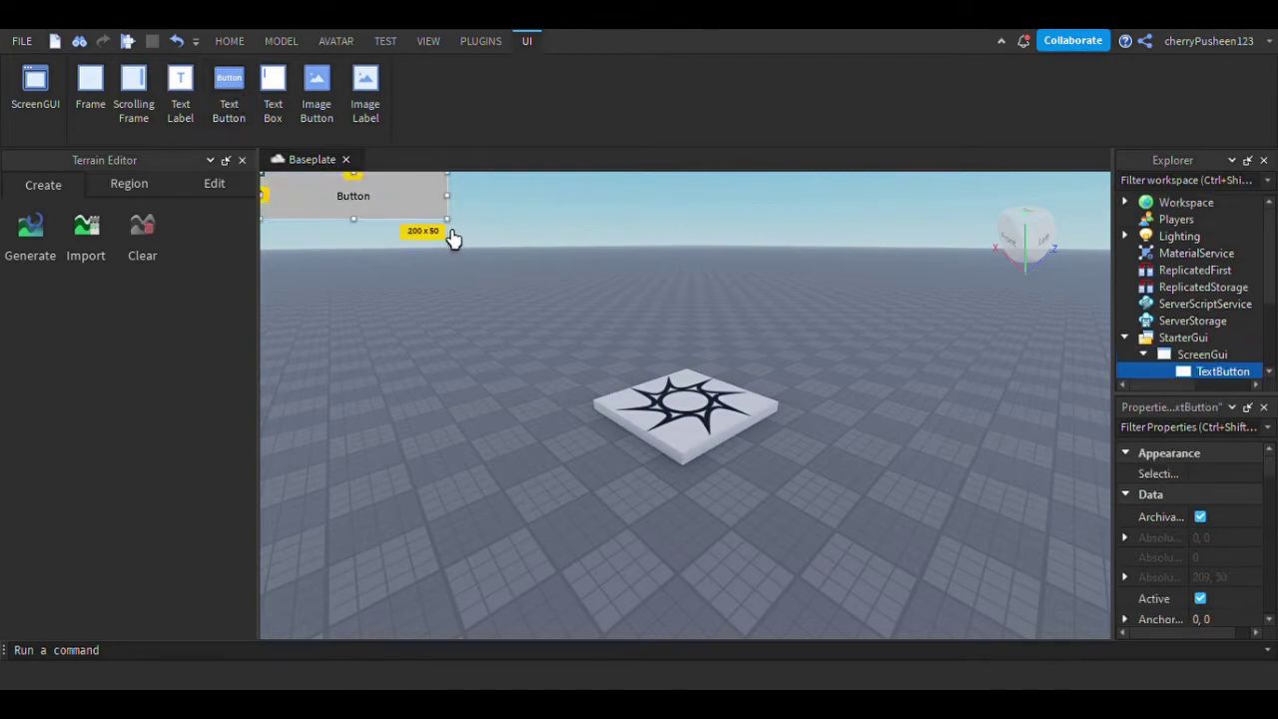
{"action": "left_click_drag", "start_coordinate": [459, 252], "coordinate": [485, 268]}
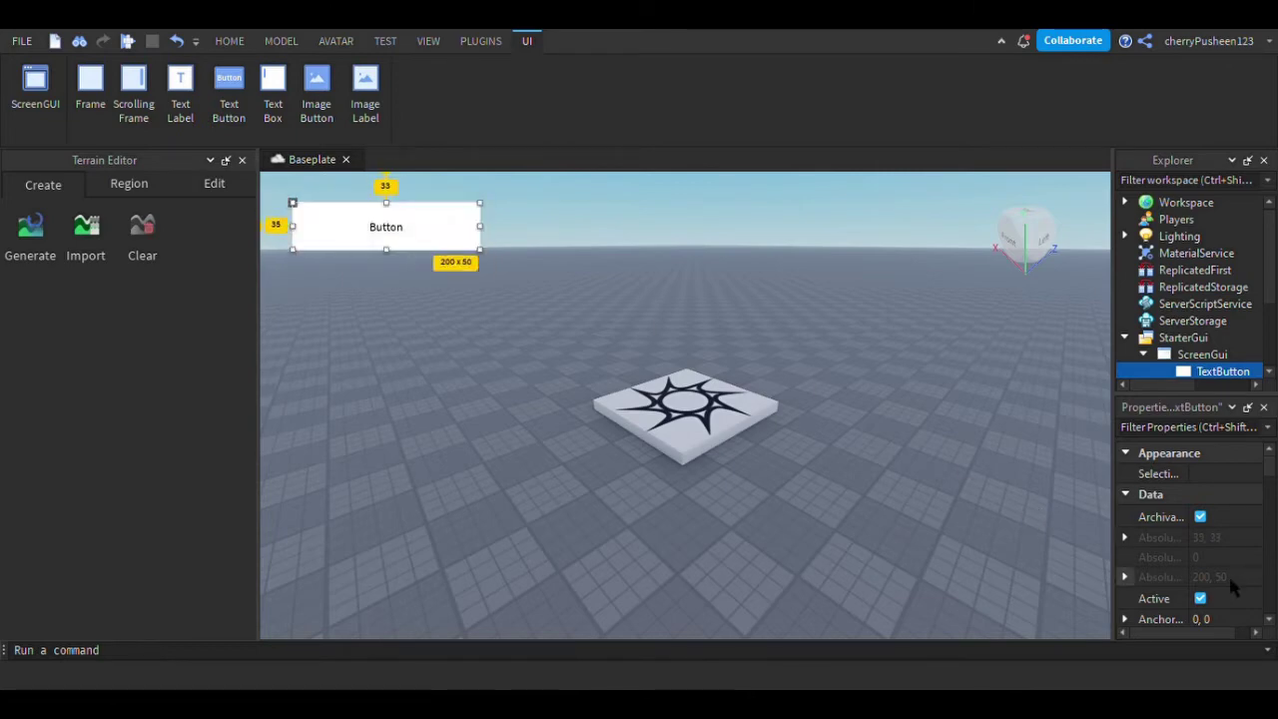
{"action": "scroll", "coordinate": [1218, 526], "scroll_direction": "down", "scroll_amount": 8}
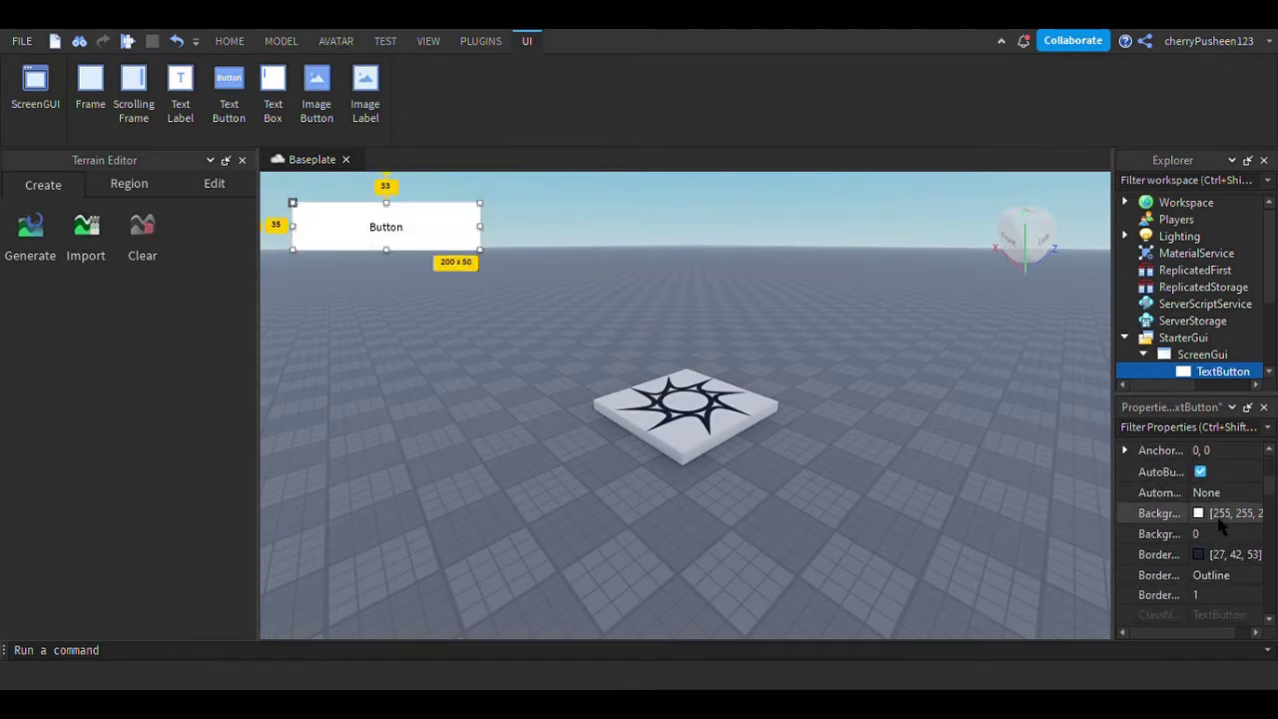
{"action": "scroll", "coordinate": [1220, 526], "scroll_direction": "down", "scroll_amount": 5}
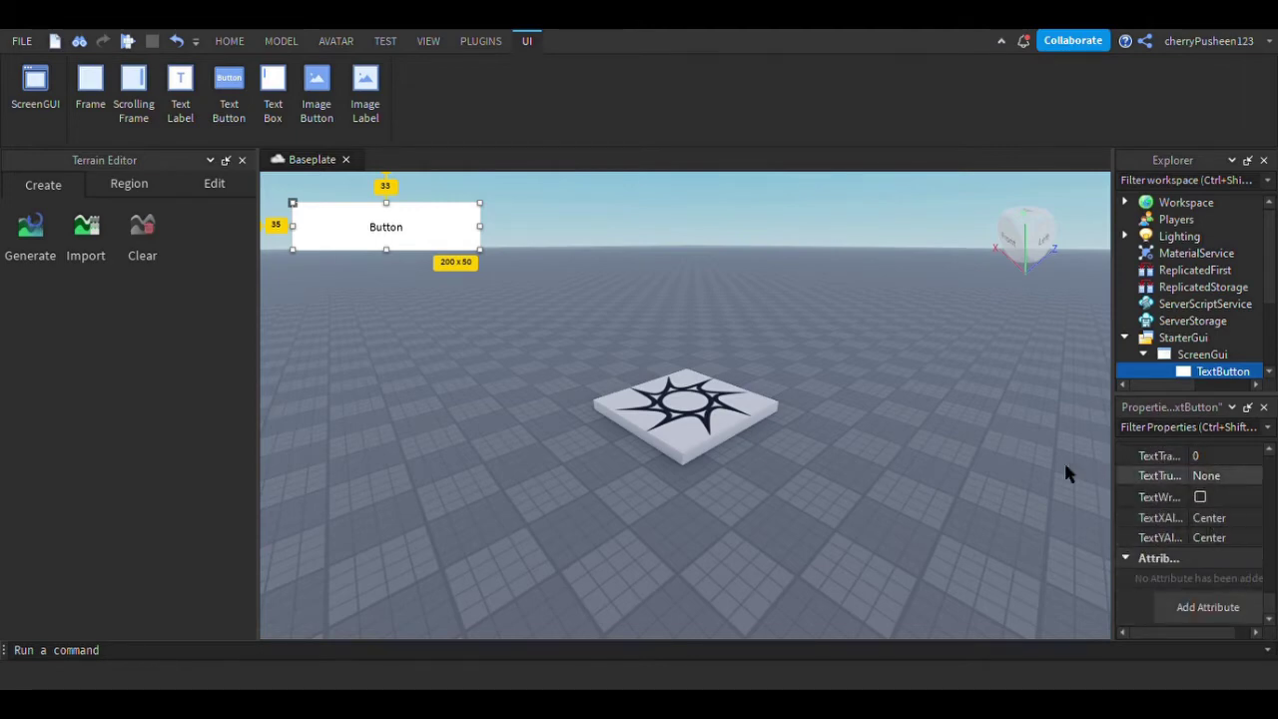
{"action": "scroll", "coordinate": [1198, 485], "scroll_direction": "up", "scroll_amount": 5}
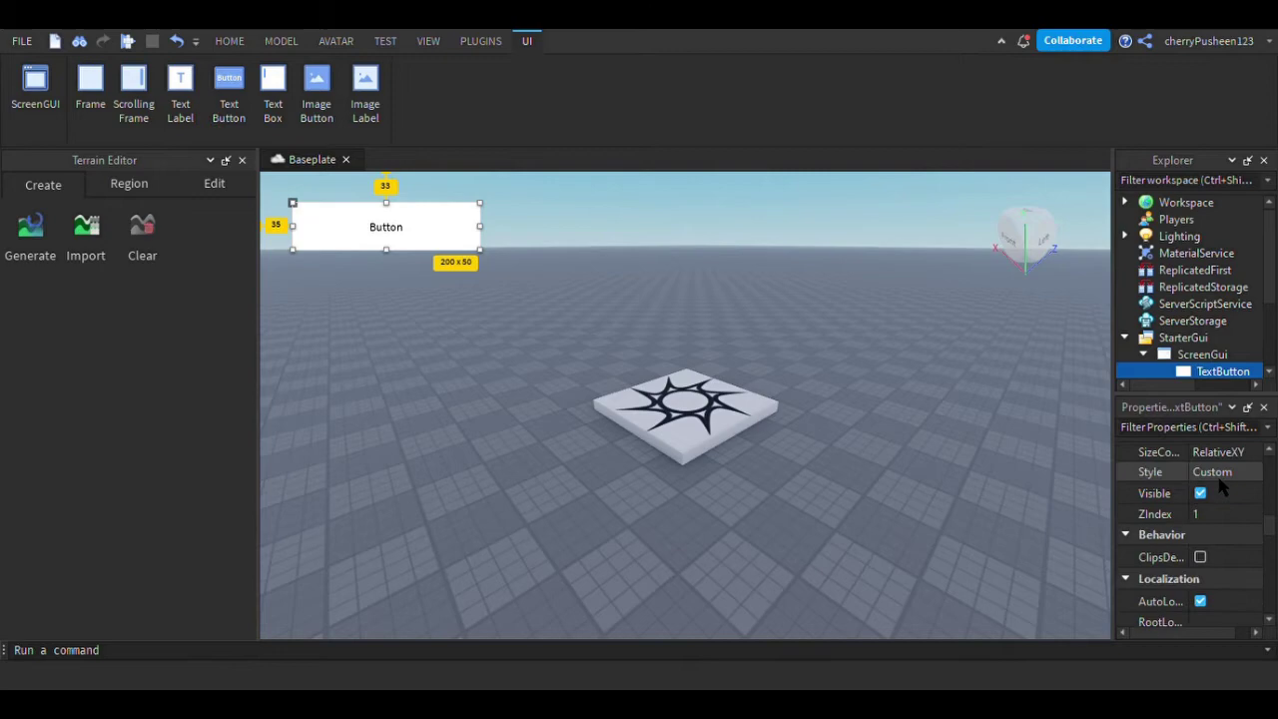
{"action": "scroll", "coordinate": [1220, 483], "scroll_direction": "up", "scroll_amount": 5}
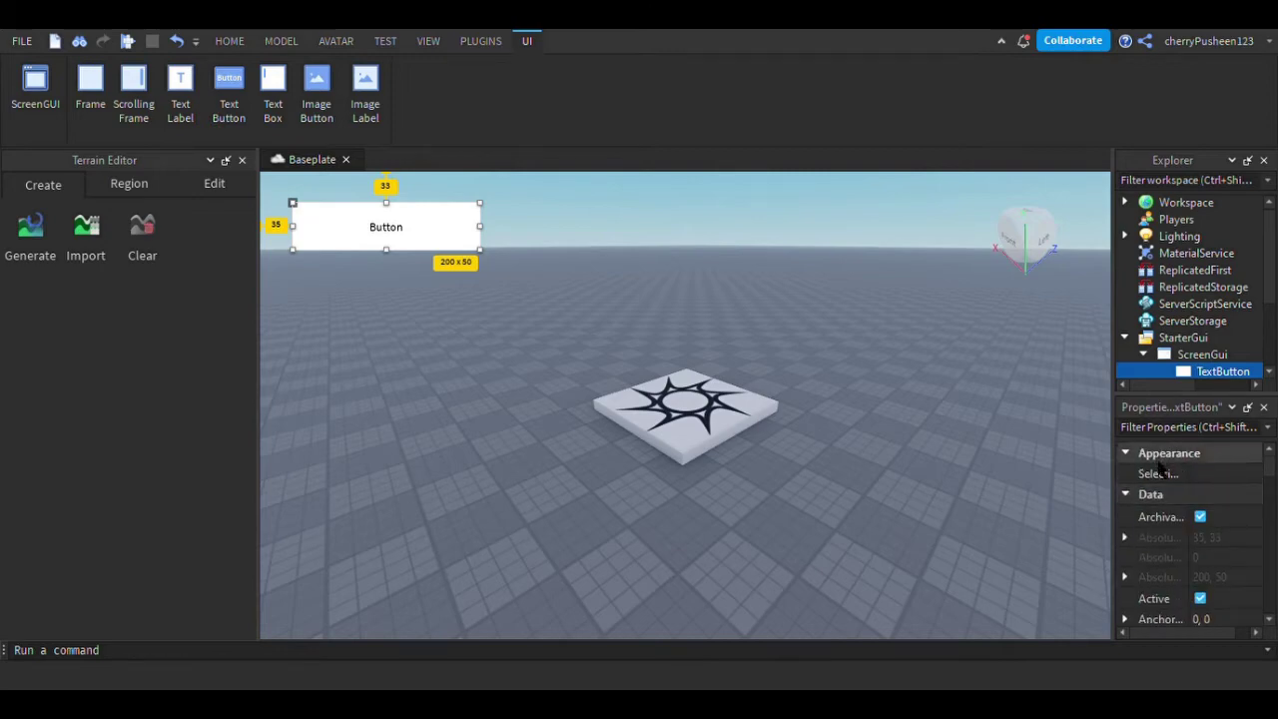
{"action": "scroll", "coordinate": [1199, 537], "scroll_direction": "down", "scroll_amount": 1}
{"action": "scroll", "coordinate": [1205, 554], "scroll_direction": "down", "scroll_amount": 3}
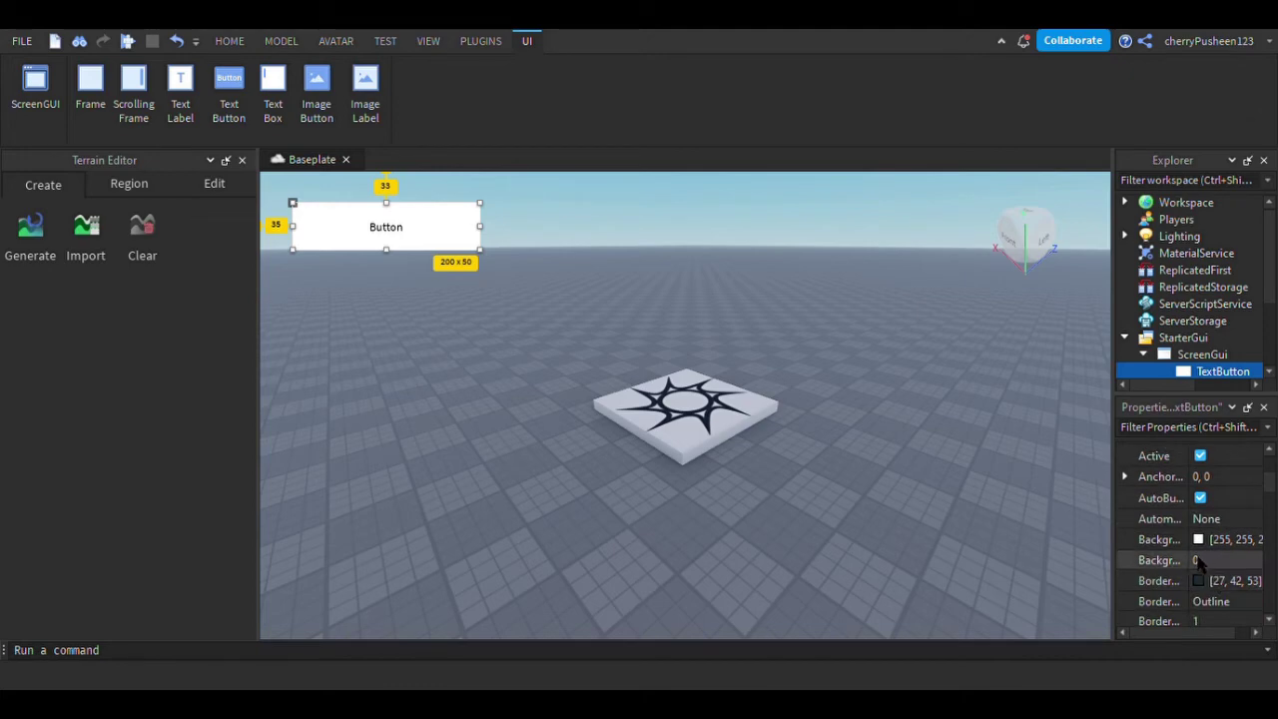
Set the TextButton's BorderSizePixel to 0.
{"action": "left_click", "coordinate": [1218, 621]}
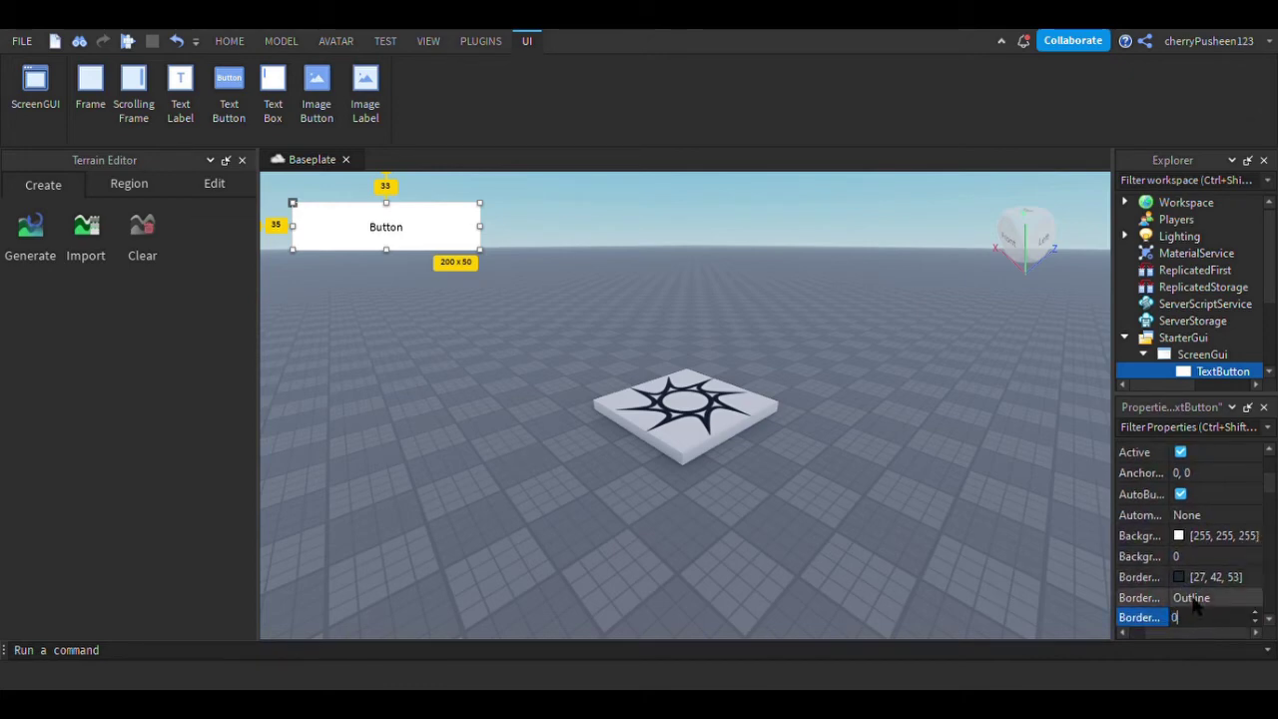
{"action": "left_click", "coordinate": [1197, 615]}
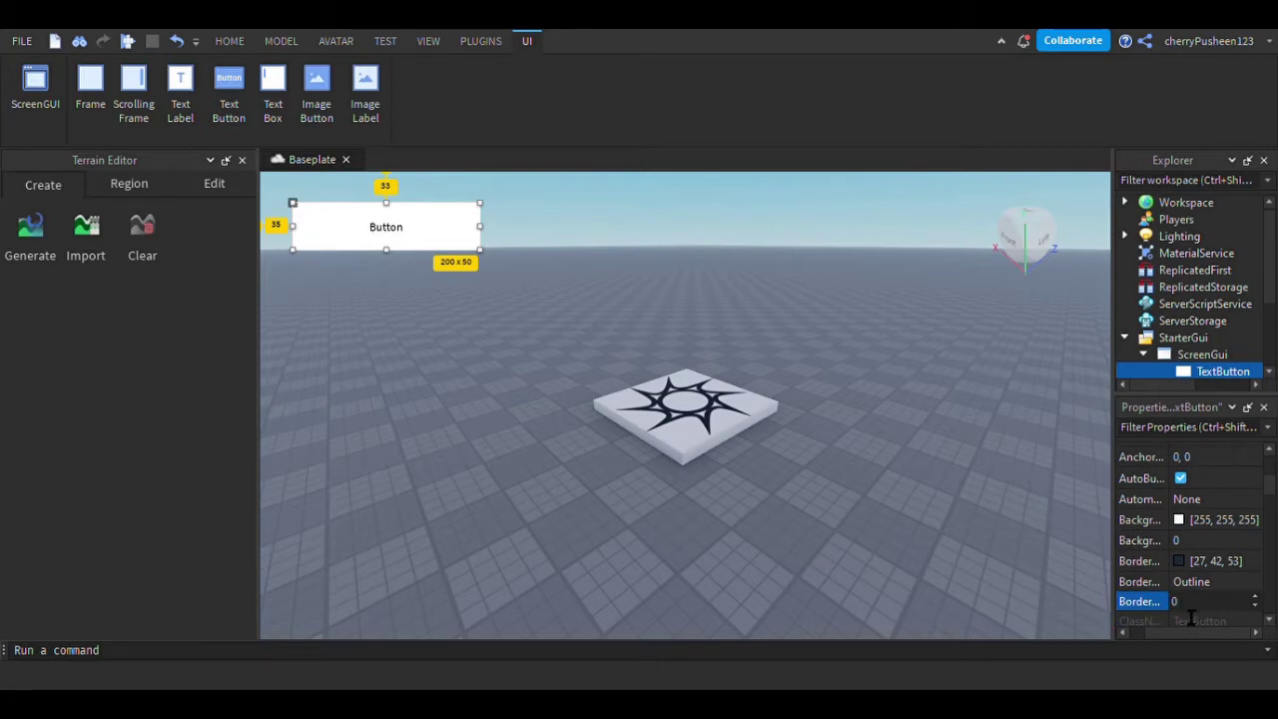
{"action": "left_click_drag", "start_coordinate": [1270, 482], "coordinate": [1271, 507]}
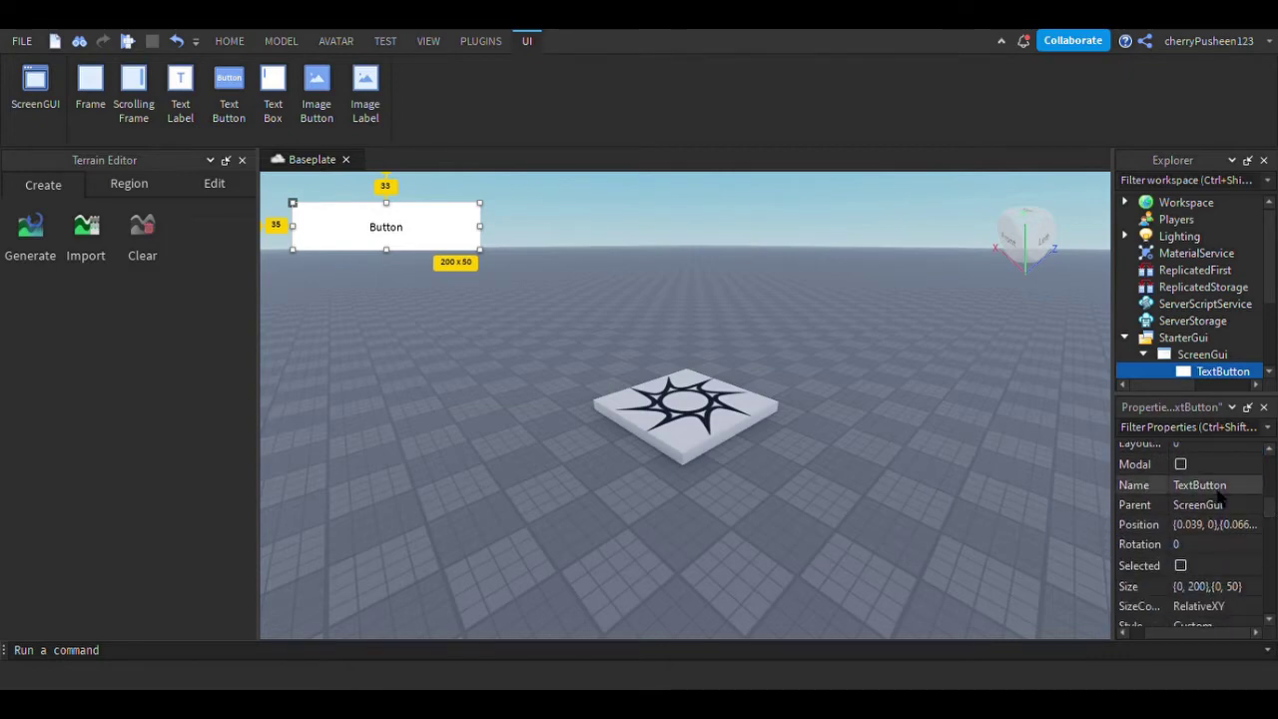
Set the TextButton's FontFace to Kalam with Bold weight.
{"action": "scroll", "coordinate": [1218, 494], "scroll_direction": "down", "scroll_amount": 3}
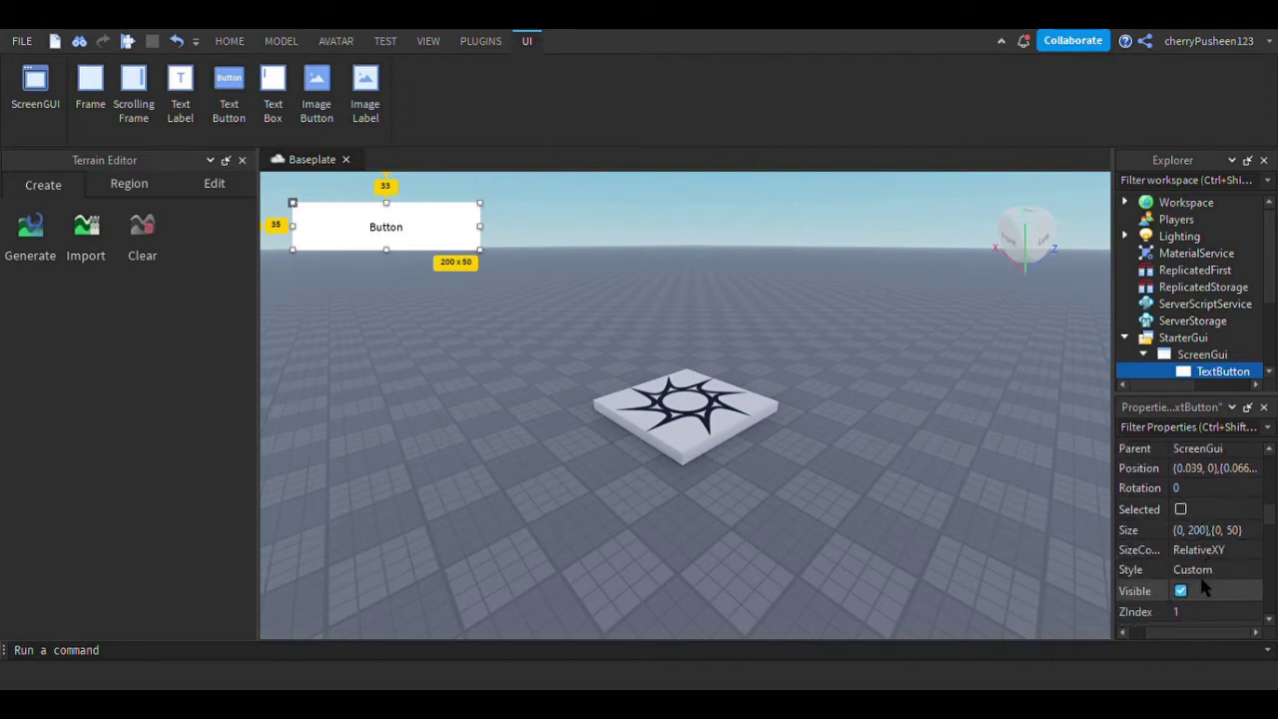
{"action": "scroll", "coordinate": [1203, 580], "scroll_direction": "down", "scroll_amount": 5}
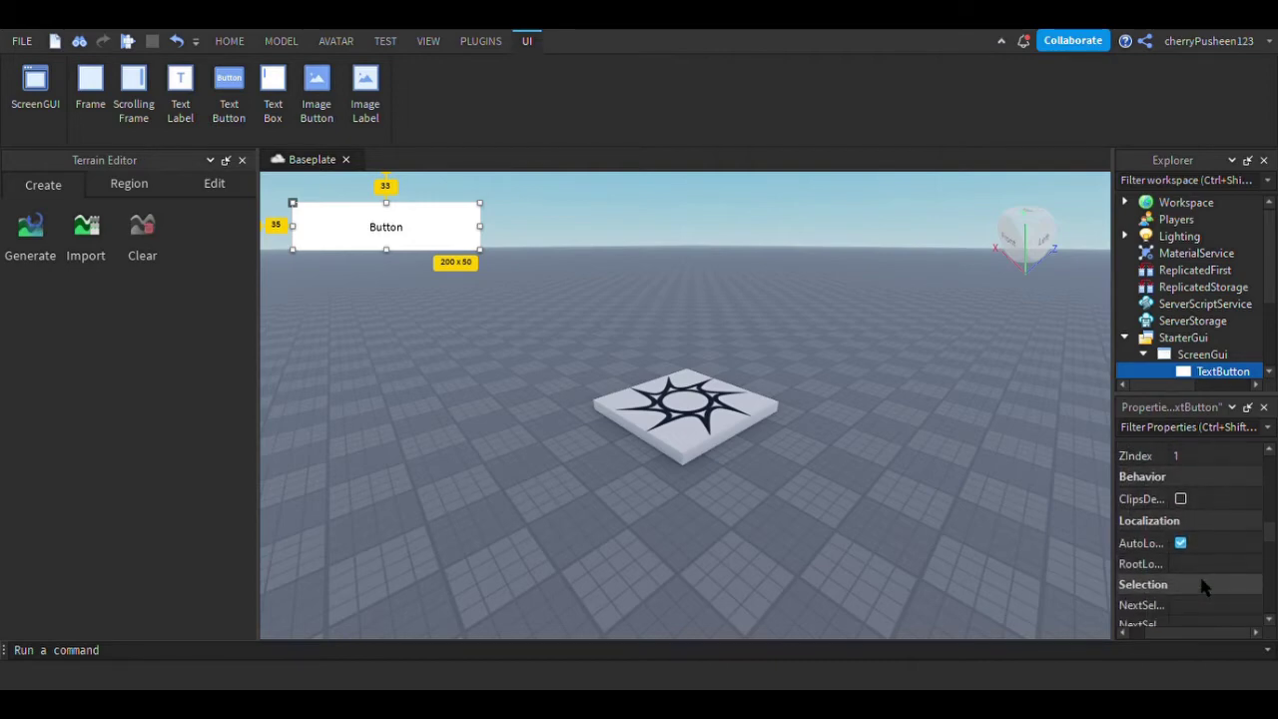
{"action": "scroll", "coordinate": [1201, 582], "scroll_direction": "down", "scroll_amount": 3}
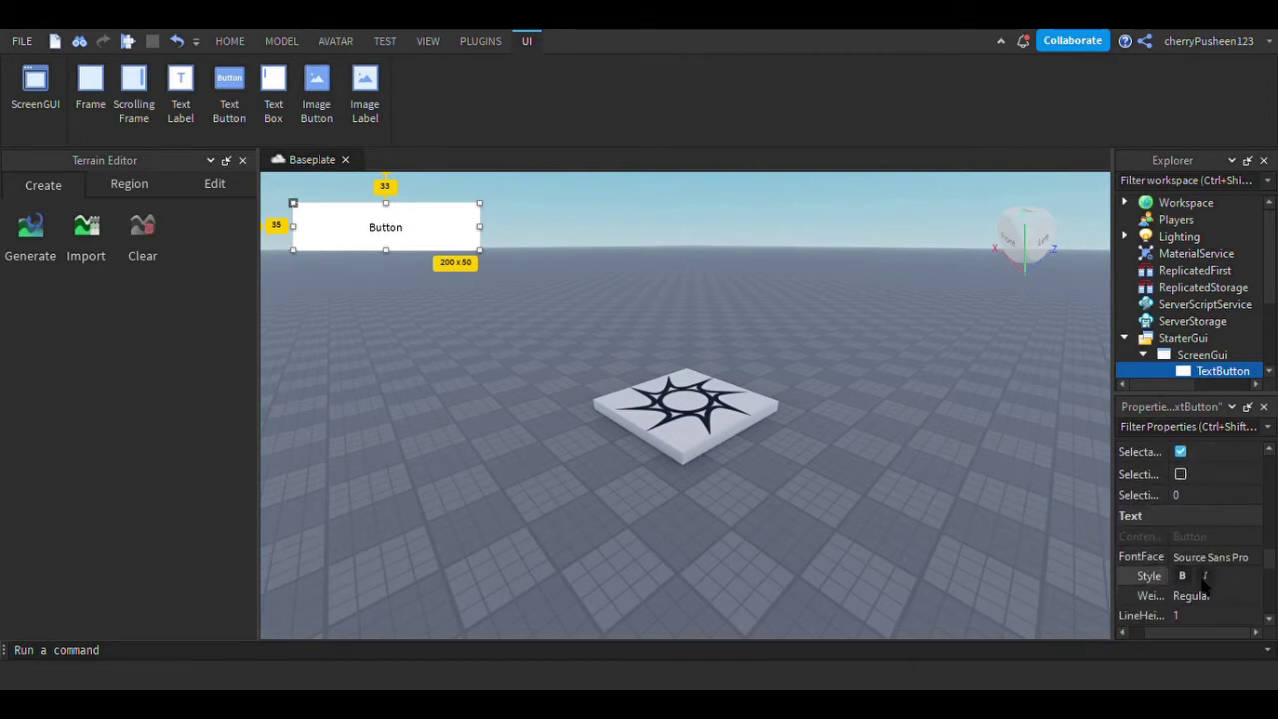
{"action": "scroll", "coordinate": [1168, 519], "scroll_direction": "up", "scroll_amount": 2}
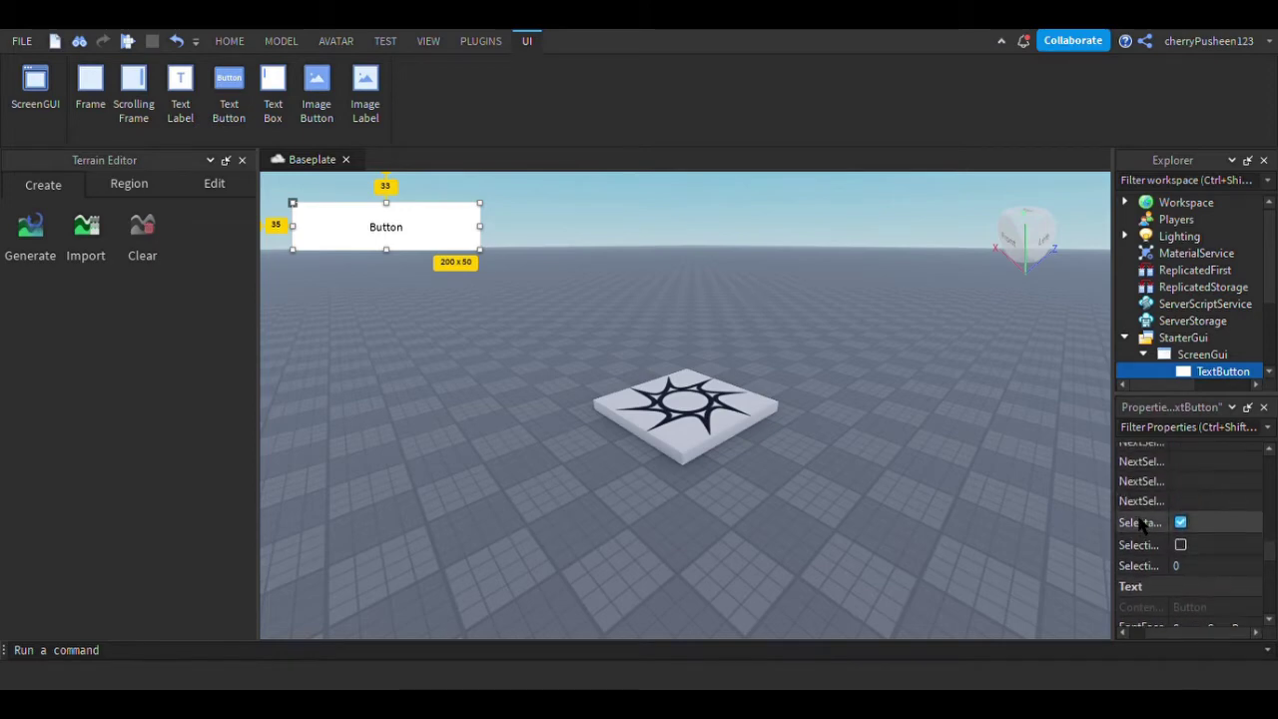
{"action": "scroll", "coordinate": [1148, 524], "scroll_direction": "down", "scroll_amount": 2}
{"action": "scroll", "coordinate": [1188, 519], "scroll_direction": "down", "scroll_amount": 1}
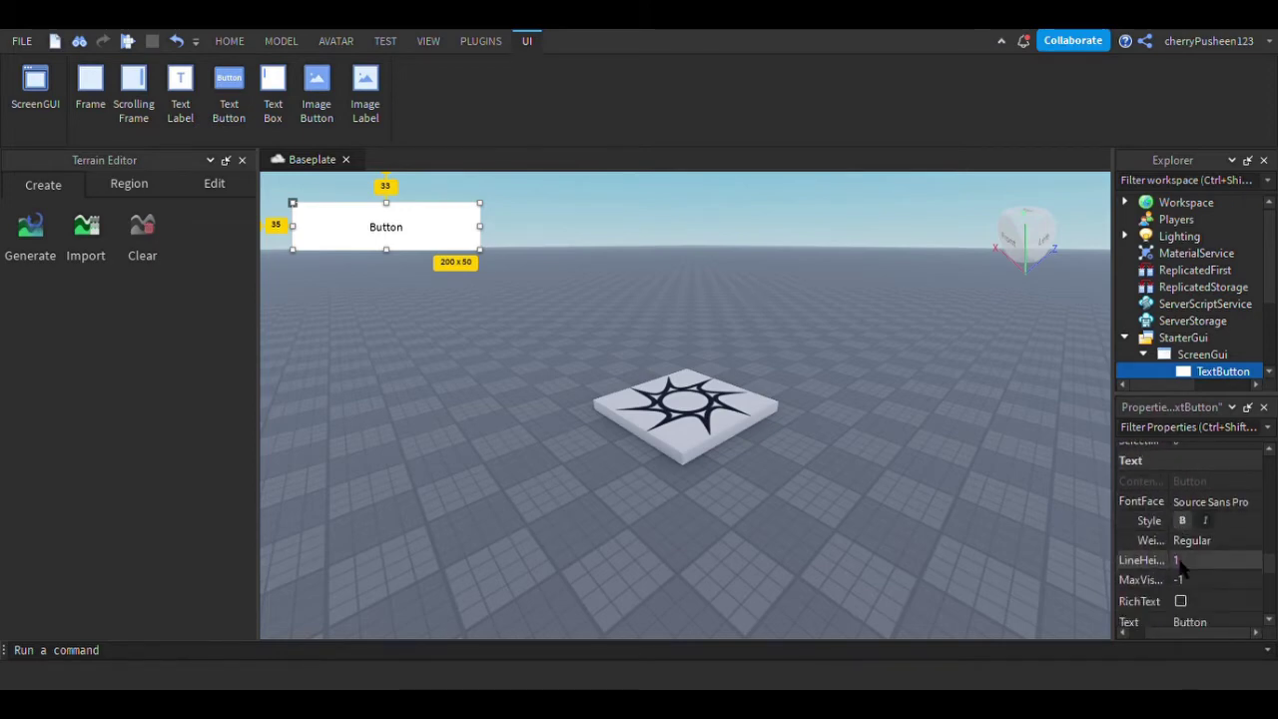
{"action": "left_click", "coordinate": [1202, 507]}
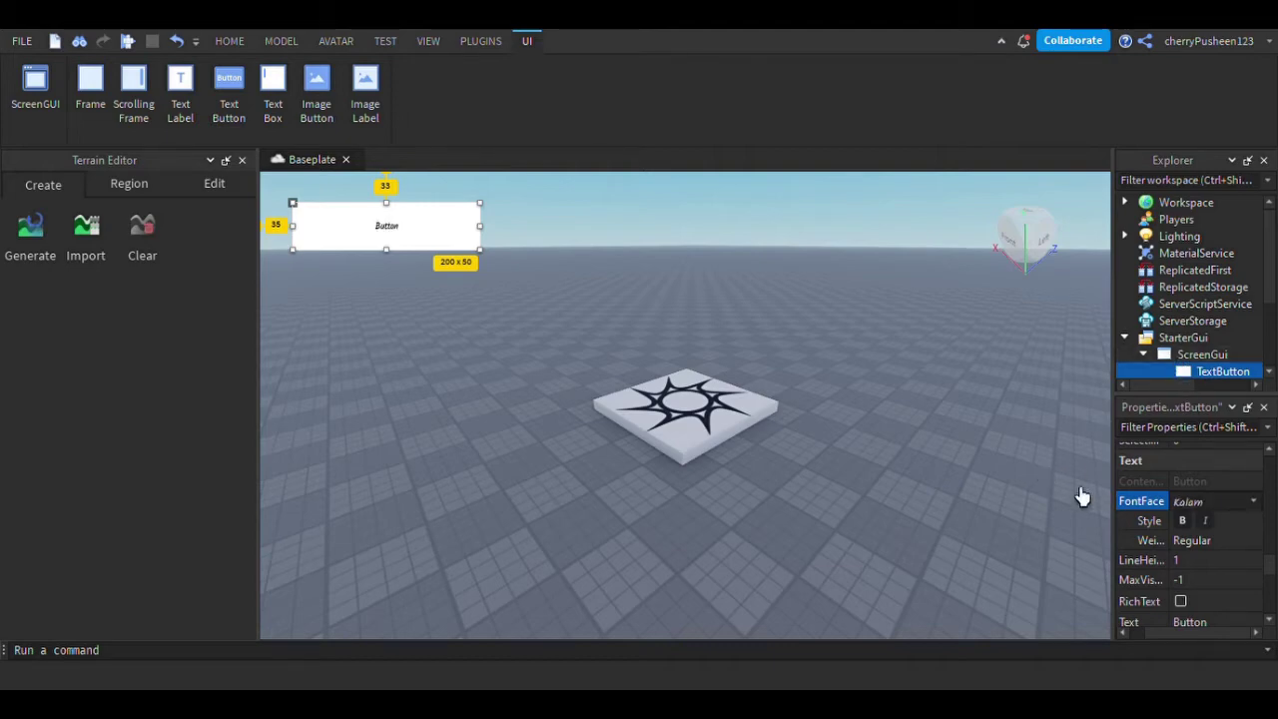
{"action": "left_click", "coordinate": [1182, 521]}
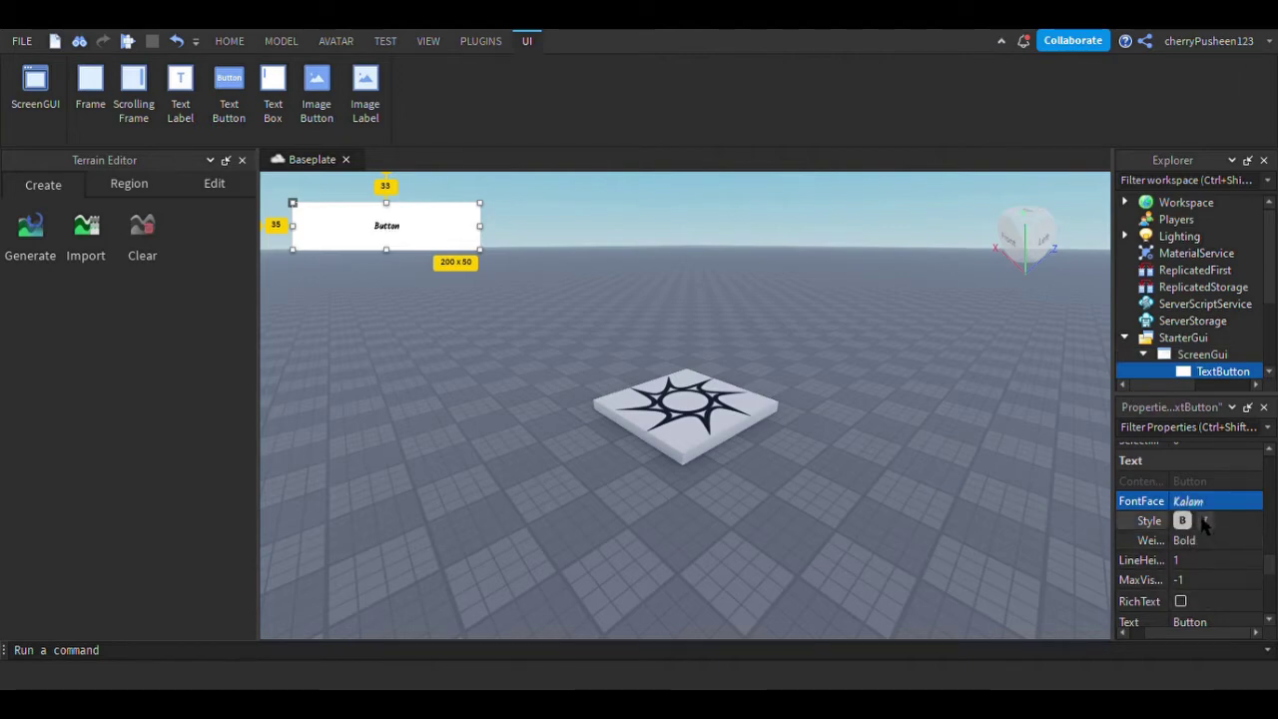
{"action": "scroll", "coordinate": [1210, 584], "scroll_direction": "down", "scroll_amount": 2}
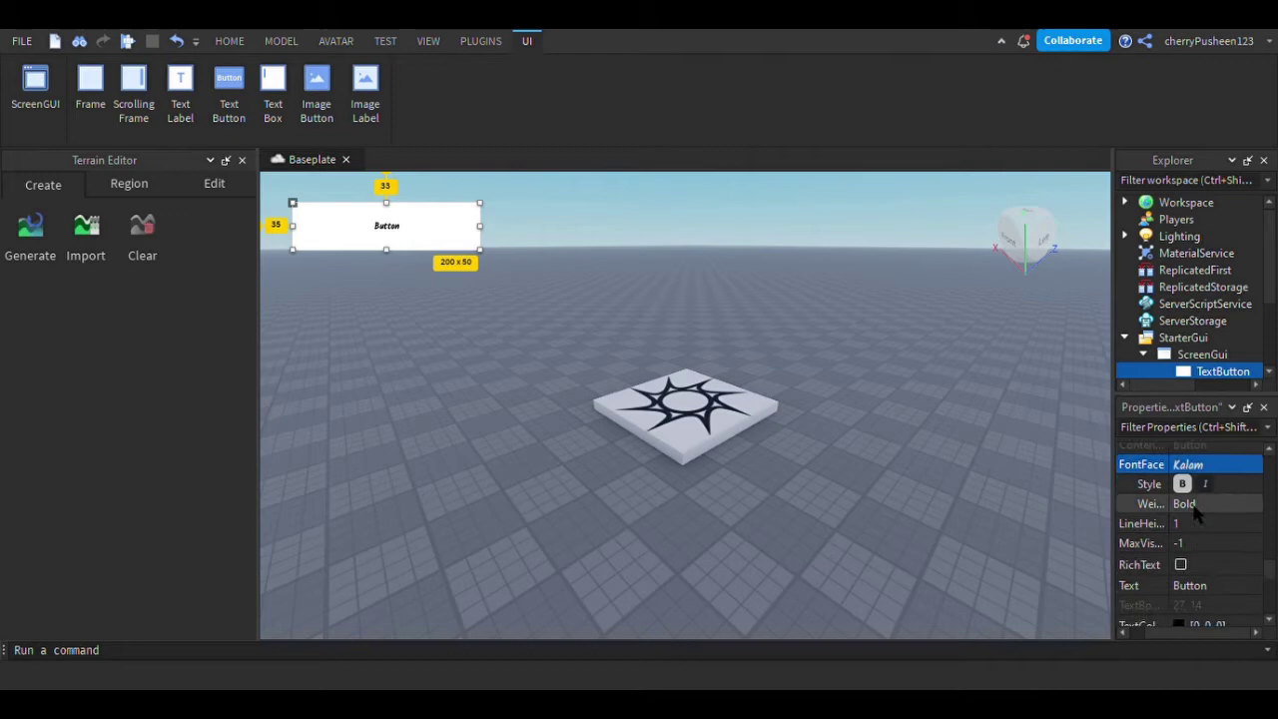
{"action": "scroll", "coordinate": [1190, 542], "scroll_direction": "down", "scroll_amount": 3}
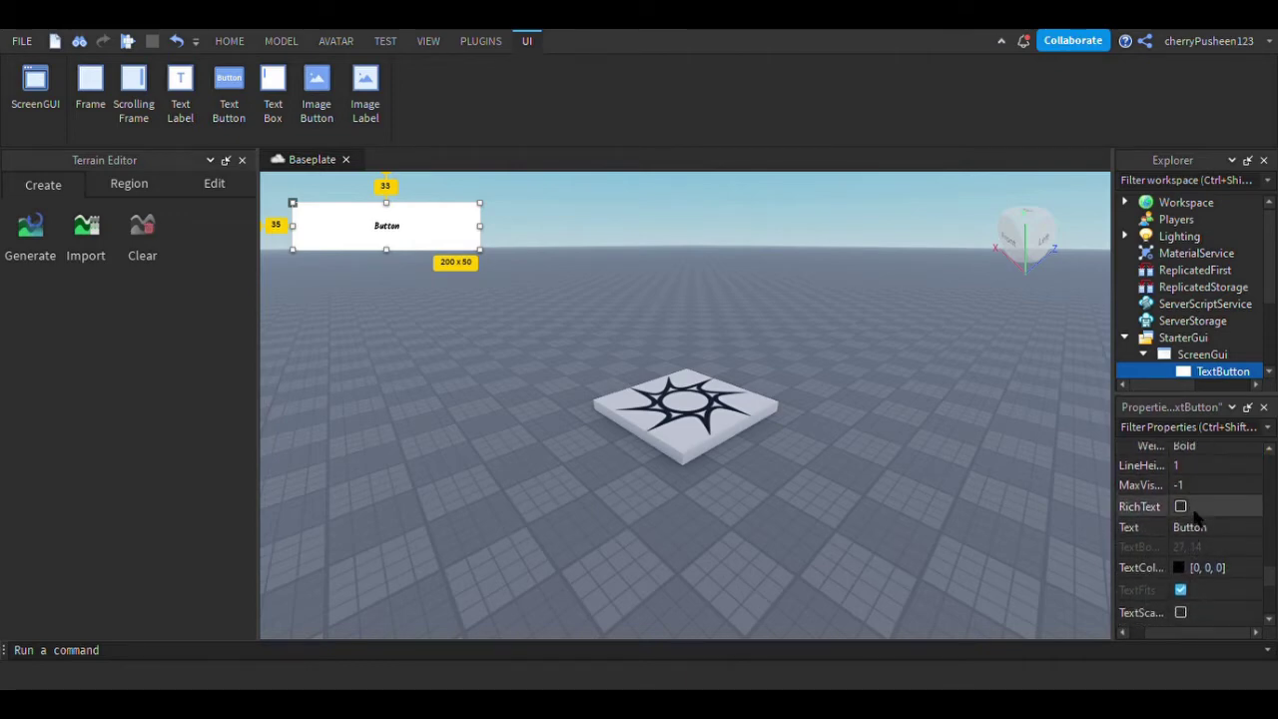
{"action": "scroll", "coordinate": [1195, 517], "scroll_direction": "up", "scroll_amount": 2}
{"action": "scroll", "coordinate": [1195, 518], "scroll_direction": "up", "scroll_amount": 3}
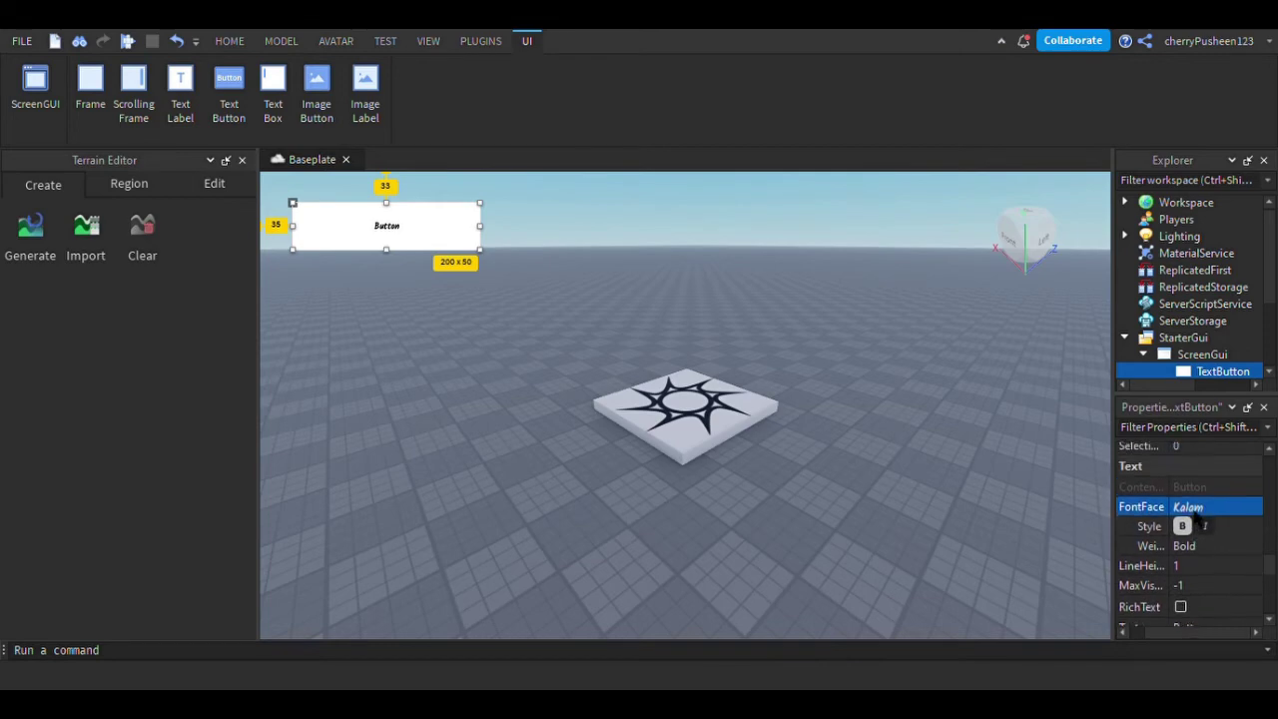
{"action": "scroll", "coordinate": [1197, 517], "scroll_direction": "up", "scroll_amount": 6}
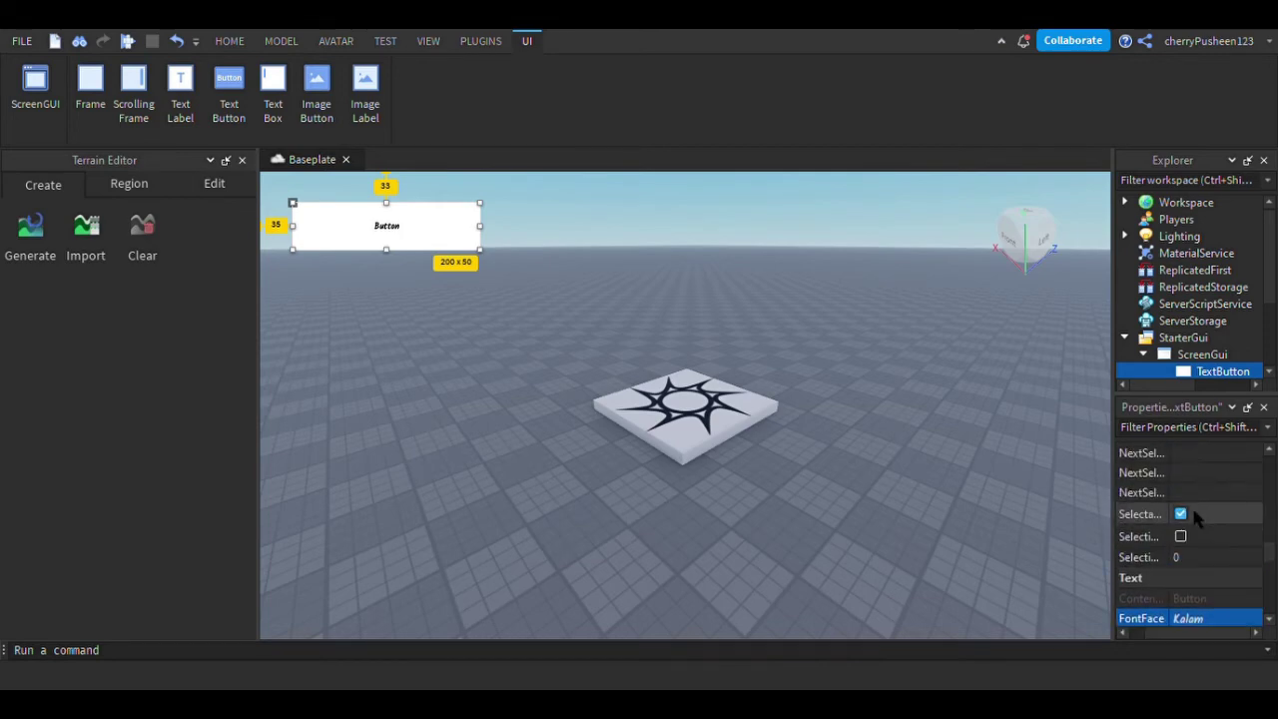
{"action": "scroll", "coordinate": [1197, 514], "scroll_direction": "down", "scroll_amount": 4}
{"action": "scroll", "coordinate": [1197, 515], "scroll_direction": "down", "scroll_amount": 9}
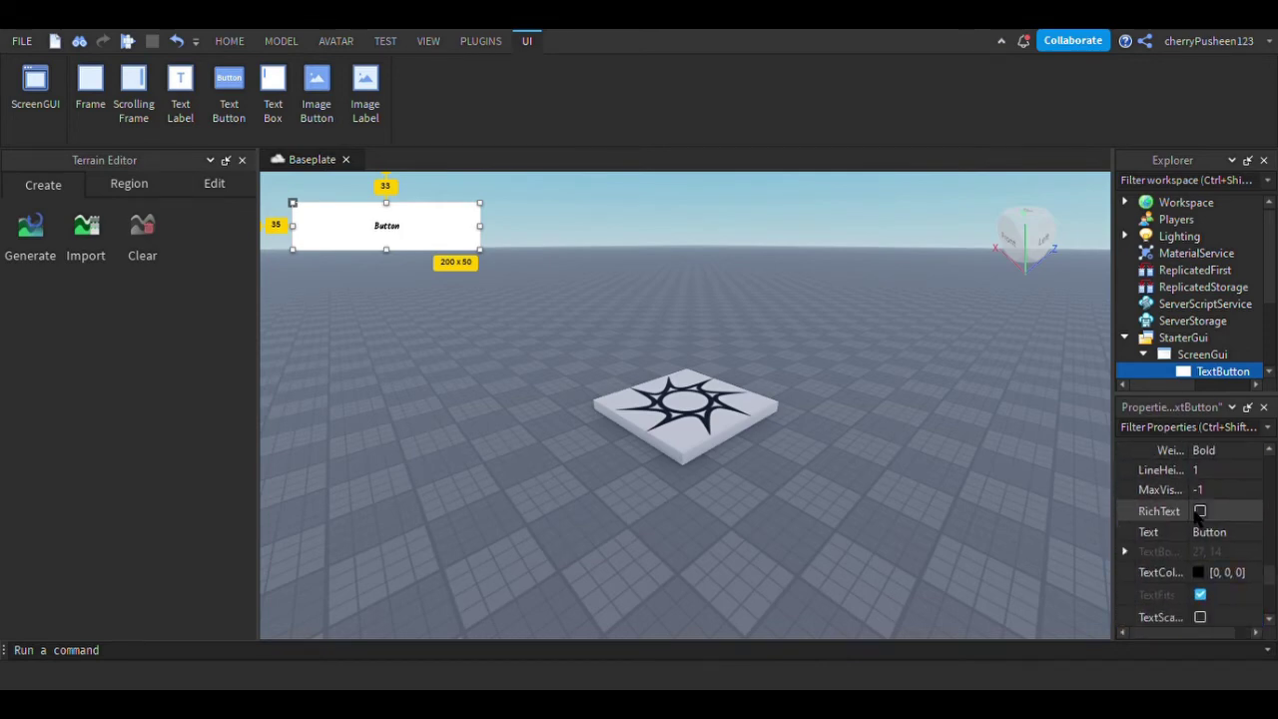
{"action": "scroll", "coordinate": [1198, 512], "scroll_direction": "down", "scroll_amount": 1}
Set the TextButton's TextSize to 30.
{"action": "left_click", "coordinate": [1216, 555]}
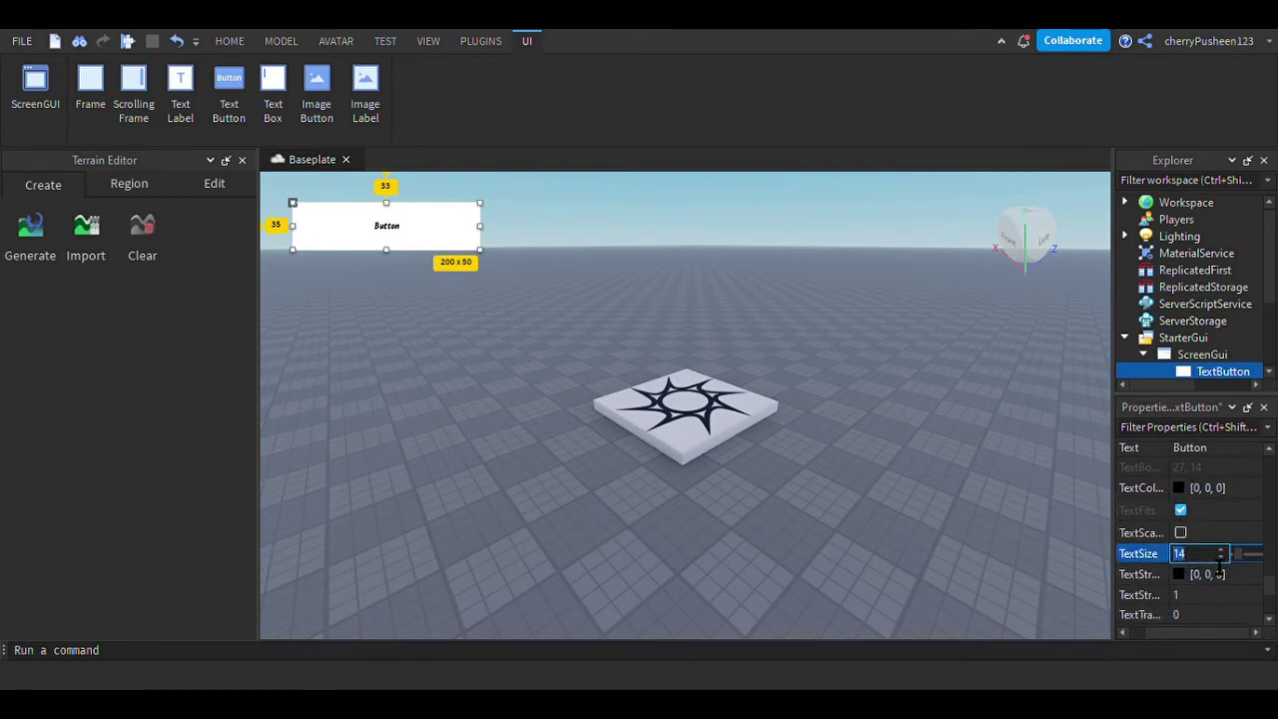
{"action": "type", "text": "22"}
{"action": "key", "text": "BackSpace"}
{"action": "type", "text": "24"}
{"action": "key", "text": "BackSpace"}
{"action": "type", "text": "30"}
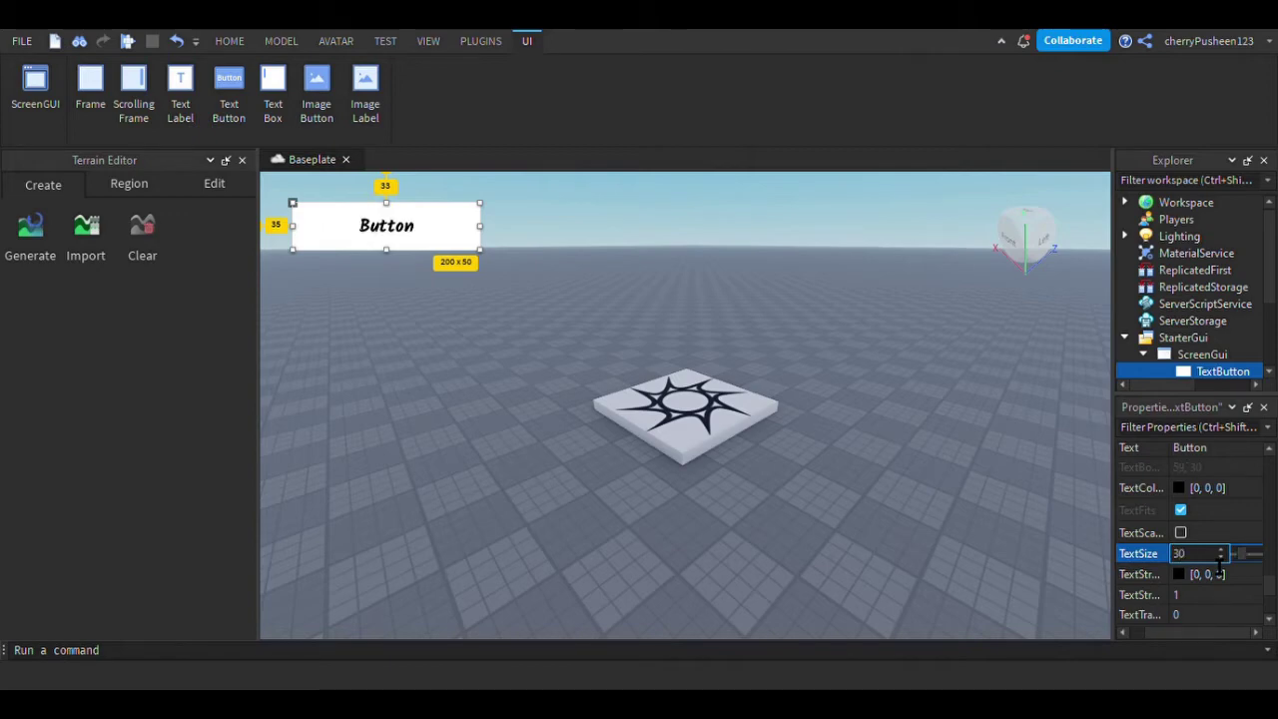
{"action": "scroll", "coordinate": [1165, 519], "scroll_direction": "up", "scroll_amount": 3}
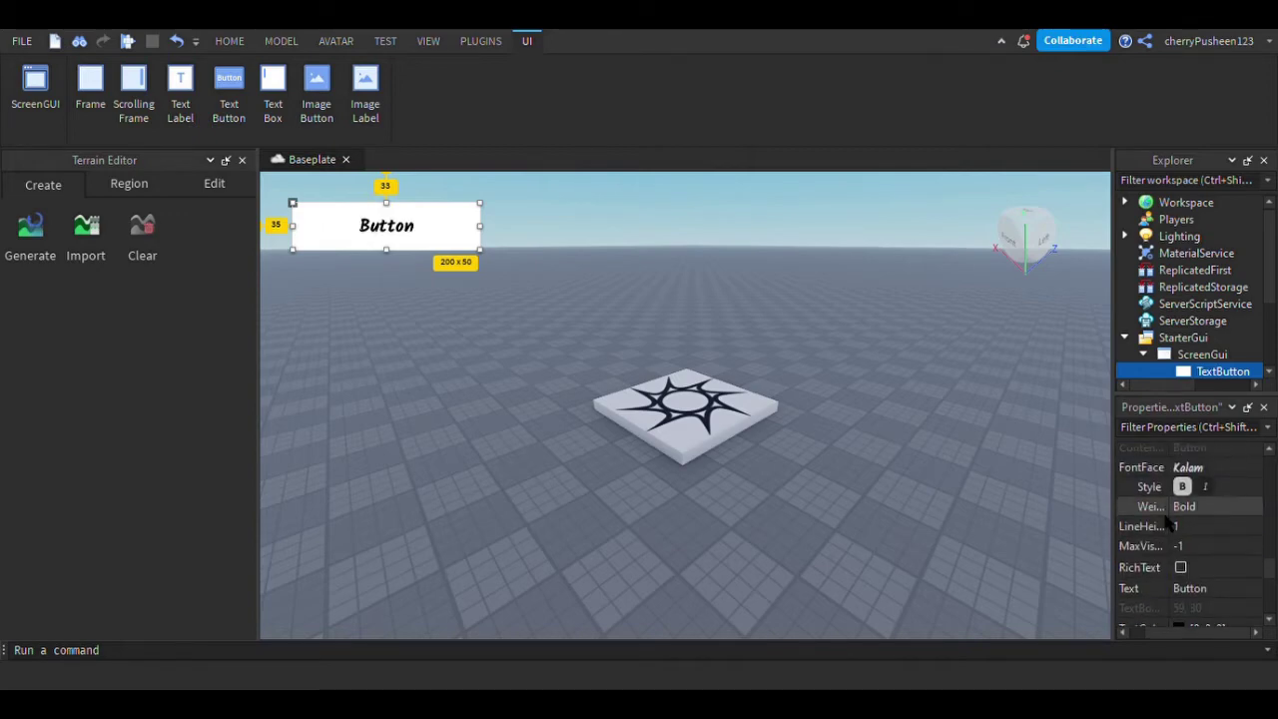
{"action": "scroll", "coordinate": [1165, 519], "scroll_direction": "down", "scroll_amount": 10}
{"action": "scroll", "coordinate": [1165, 519], "scroll_direction": "up", "scroll_amount": 3}
{"action": "scroll", "coordinate": [1165, 519], "scroll_direction": "down", "scroll_amount": 2}
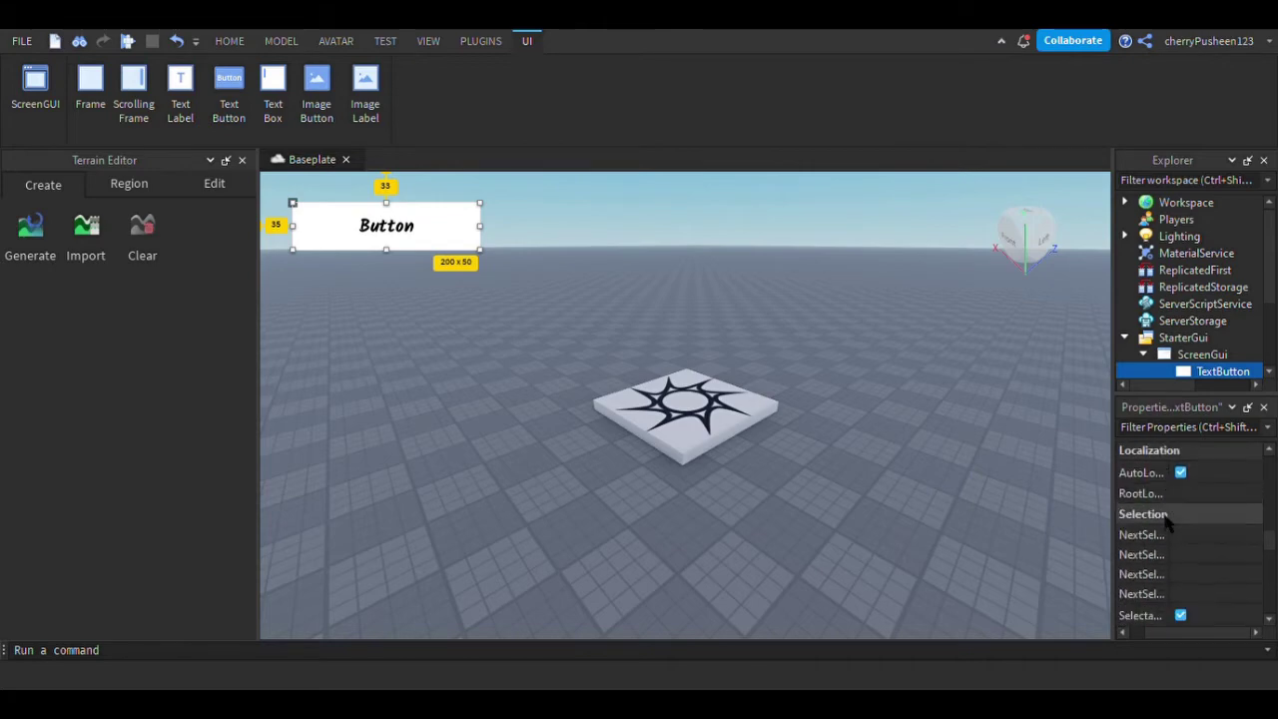
{"action": "scroll", "coordinate": [1166, 519], "scroll_direction": "down", "scroll_amount": 3}
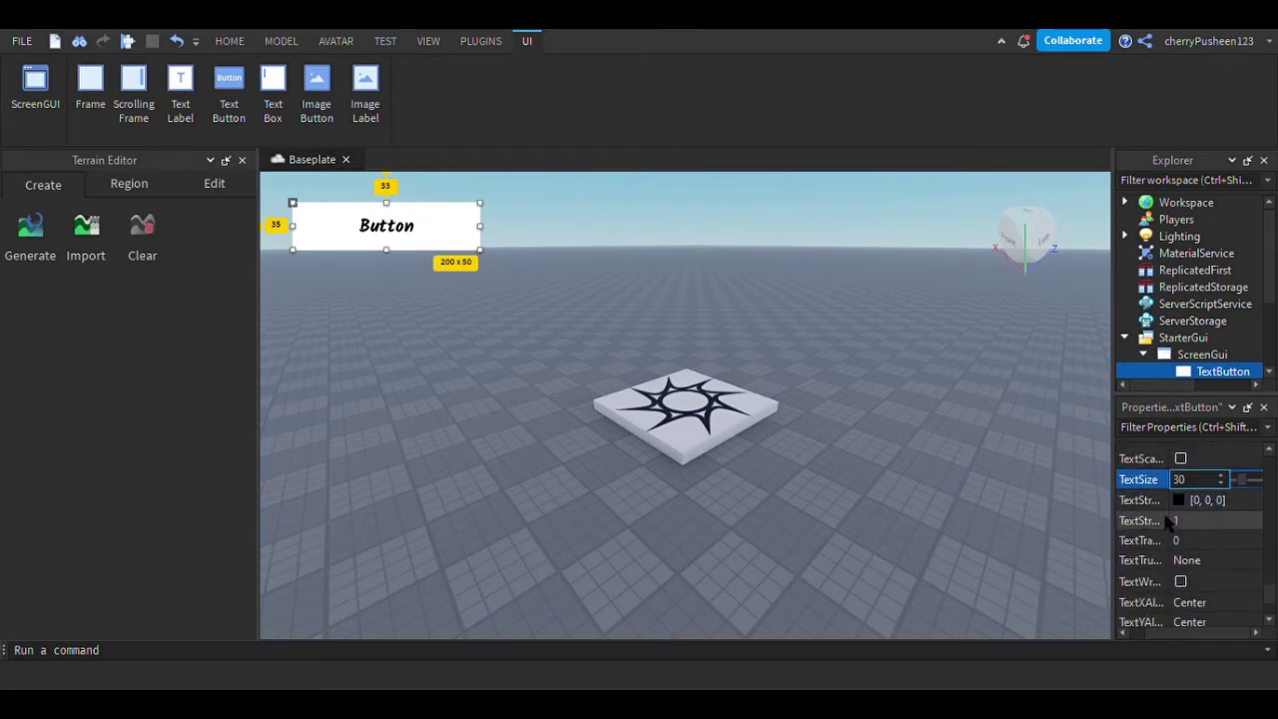
{"action": "scroll", "coordinate": [1167, 524], "scroll_direction": "down", "scroll_amount": 1}
{"action": "scroll", "coordinate": [1166, 525], "scroll_direction": "up", "scroll_amount": 2}
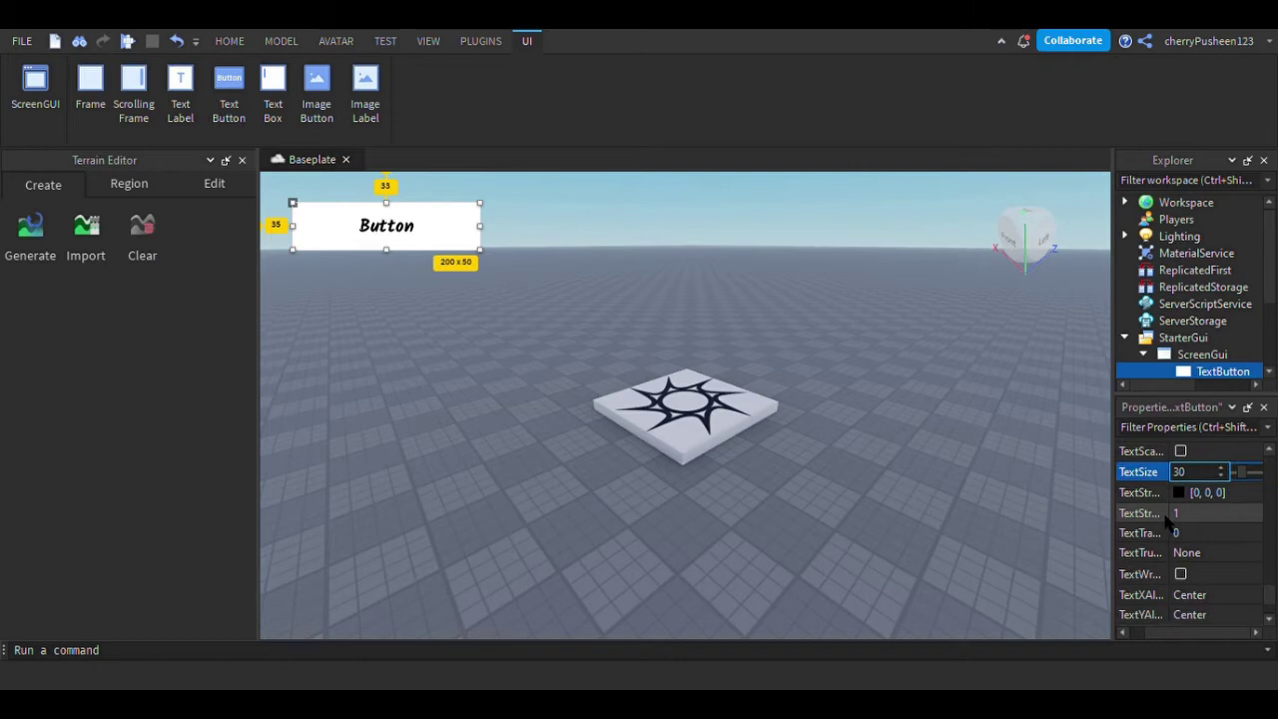
{"action": "scroll", "coordinate": [1166, 524], "scroll_direction": "up", "scroll_amount": 4}
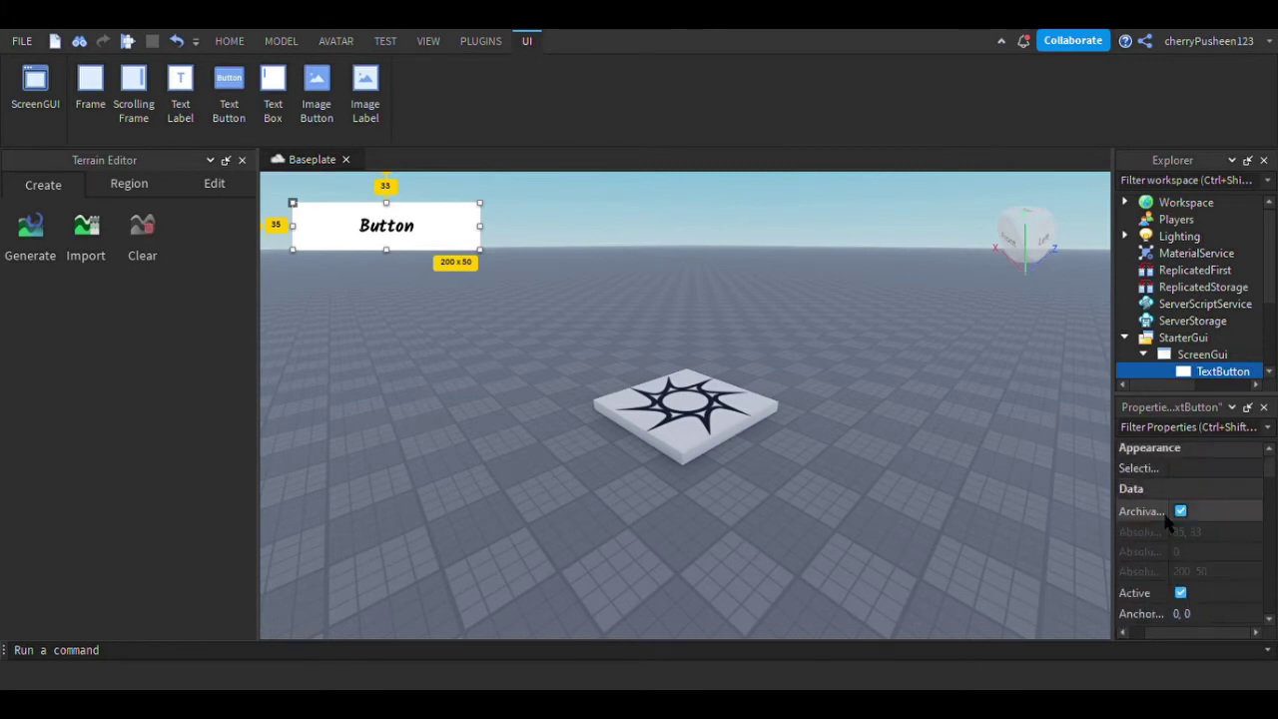
Change the TextButton's BackgroundColor3 to light blue (153, 197, 255).
{"action": "scroll", "coordinate": [1165, 536], "scroll_direction": "down", "scroll_amount": 5}
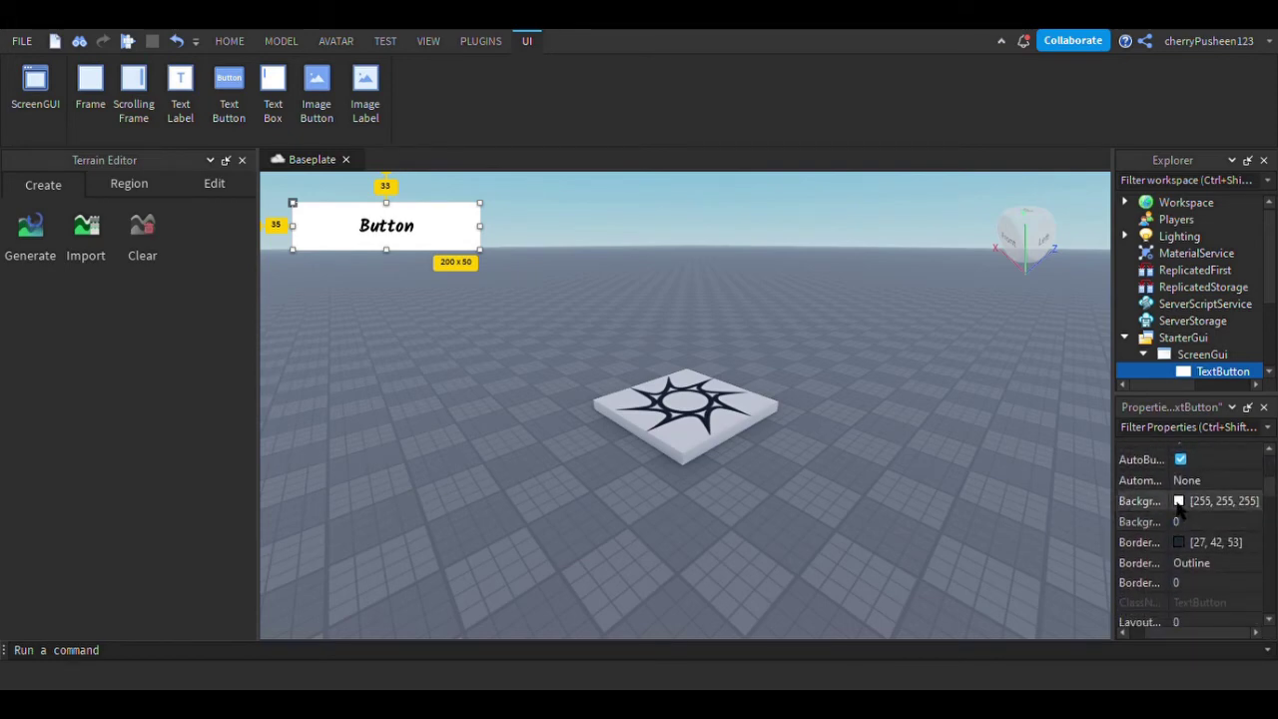
{"action": "left_click", "coordinate": [1180, 508]}
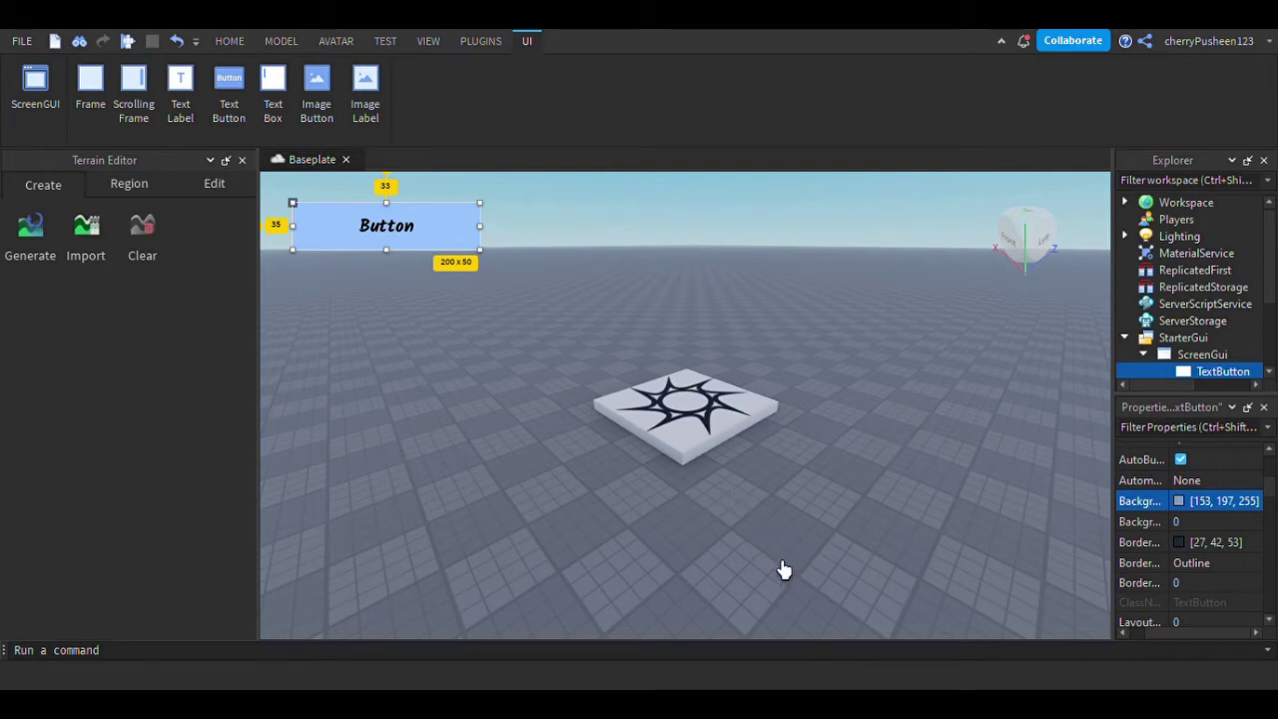
{"action": "left_click", "coordinate": [754, 538]}
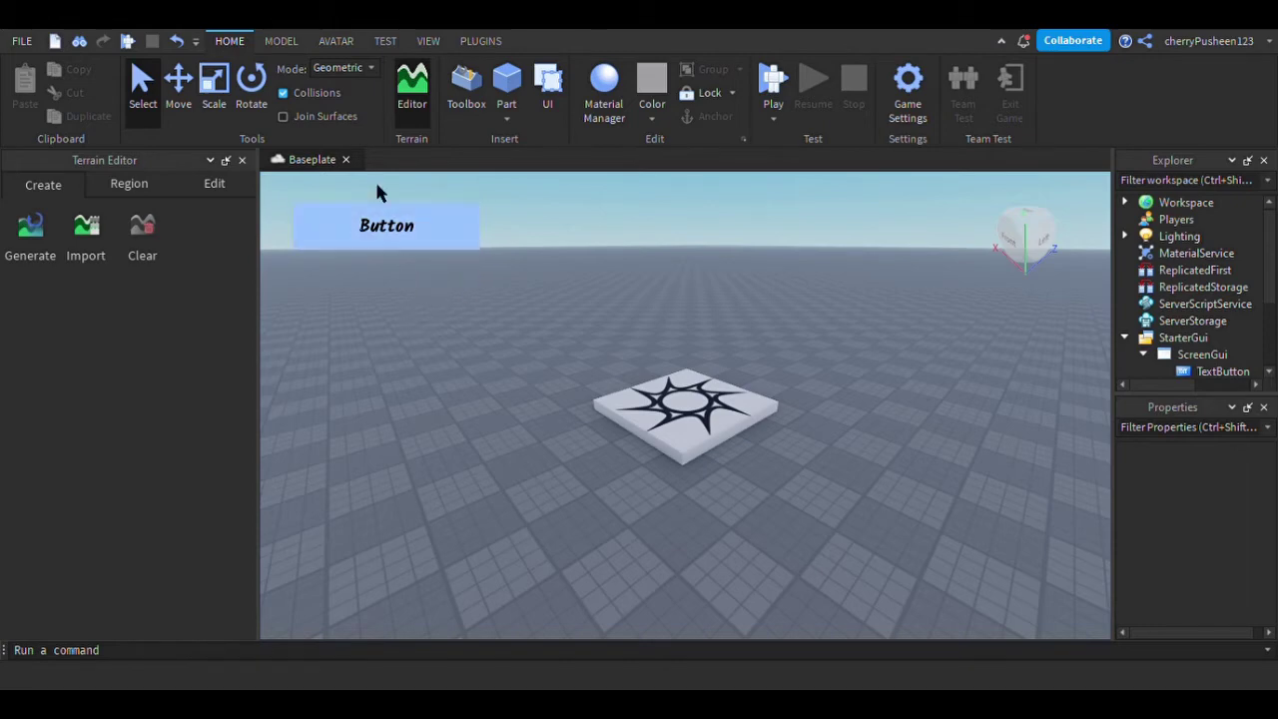
{"action": "left_click_drag", "start_coordinate": [376, 199], "coordinate": [464, 389]}
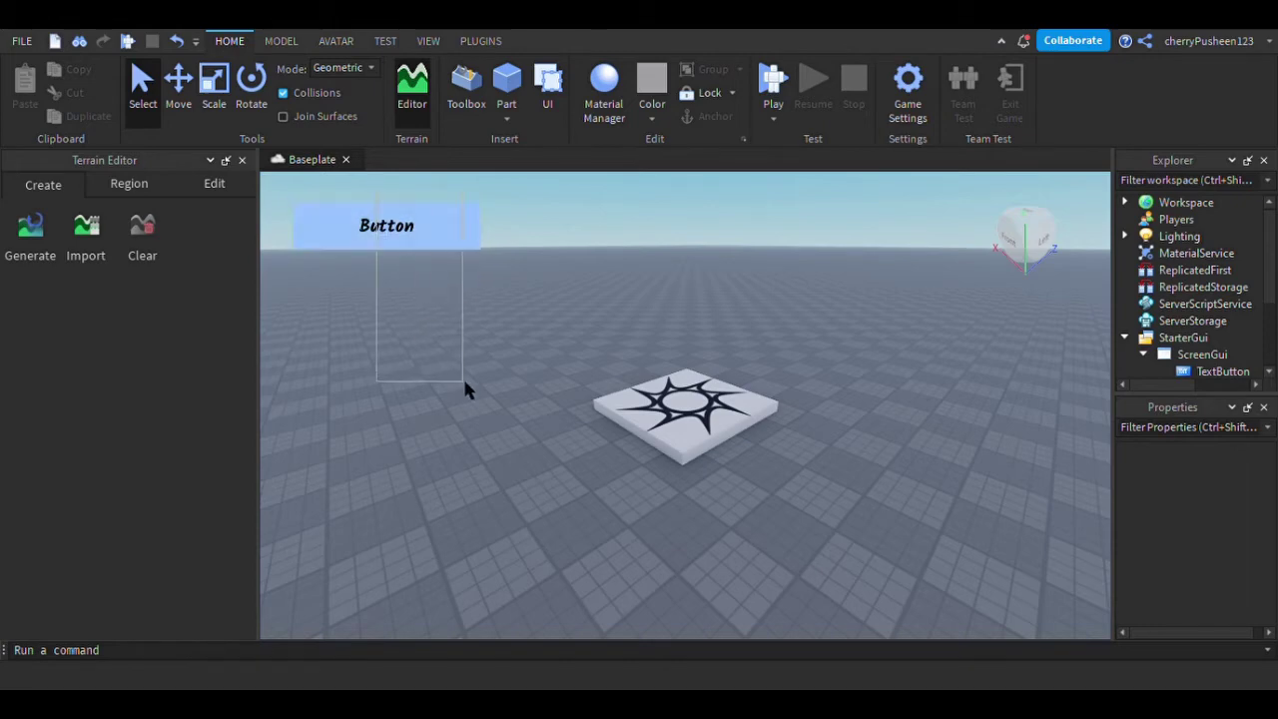
{"action": "left_click", "coordinate": [1226, 373]}
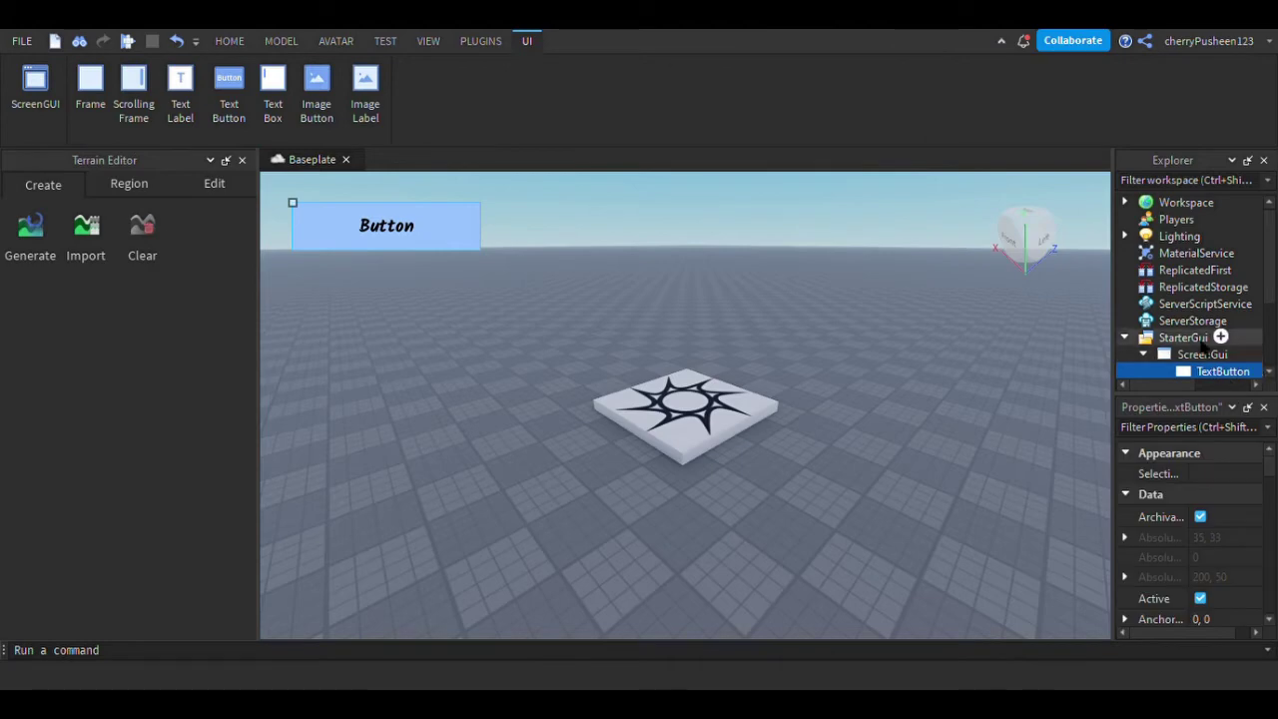
{"action": "left_click", "coordinate": [1202, 355]}
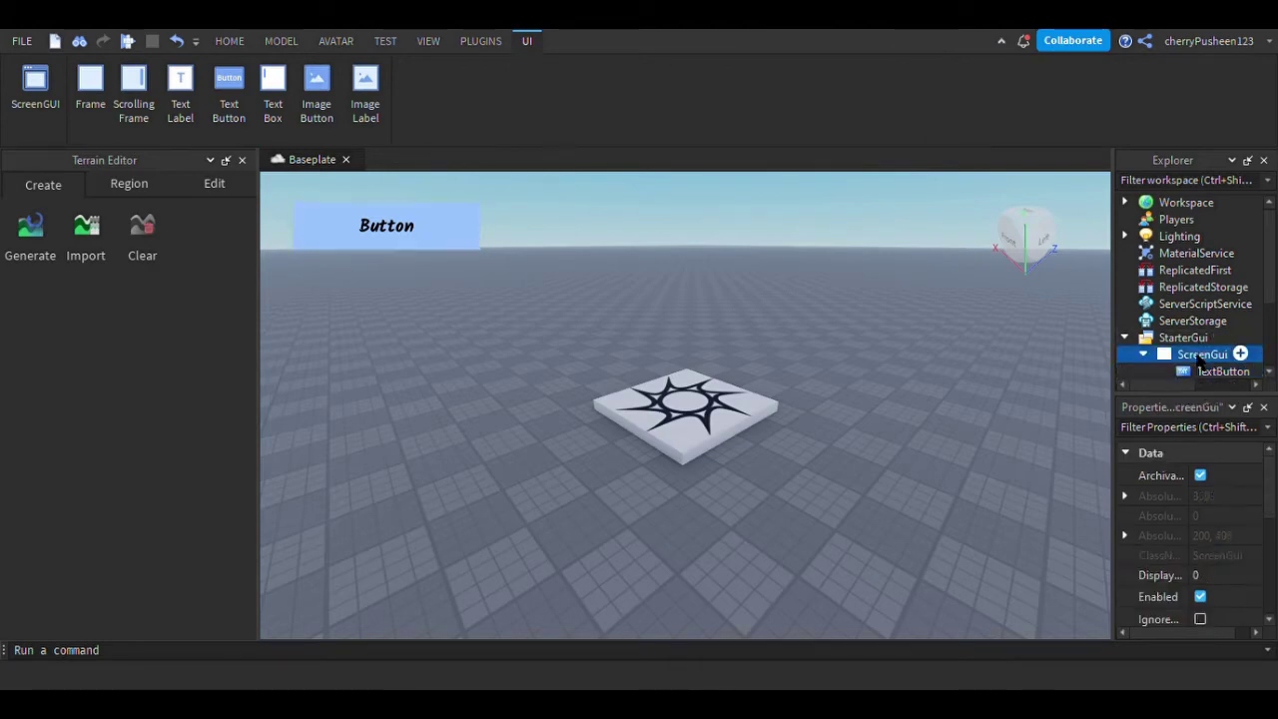
{"action": "scroll", "coordinate": [1218, 604], "scroll_direction": "down", "scroll_amount": 4}
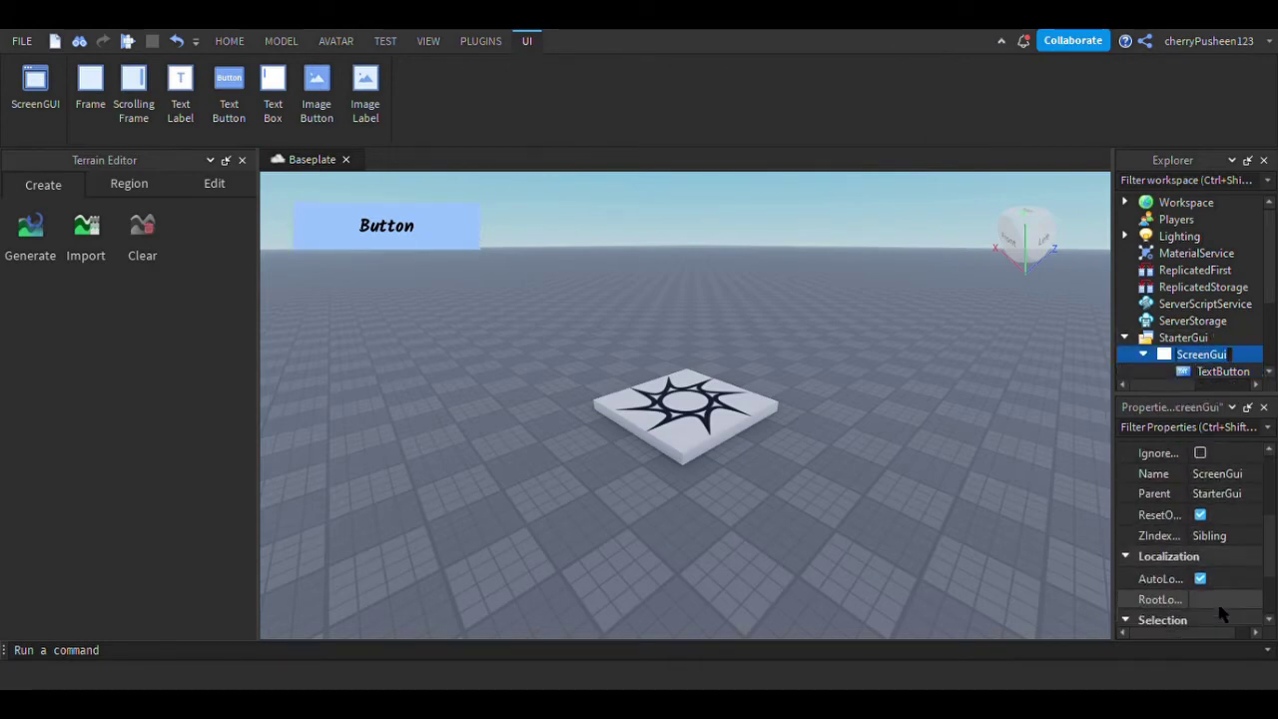
{"action": "scroll", "coordinate": [1220, 613], "scroll_direction": "down", "scroll_amount": 5}
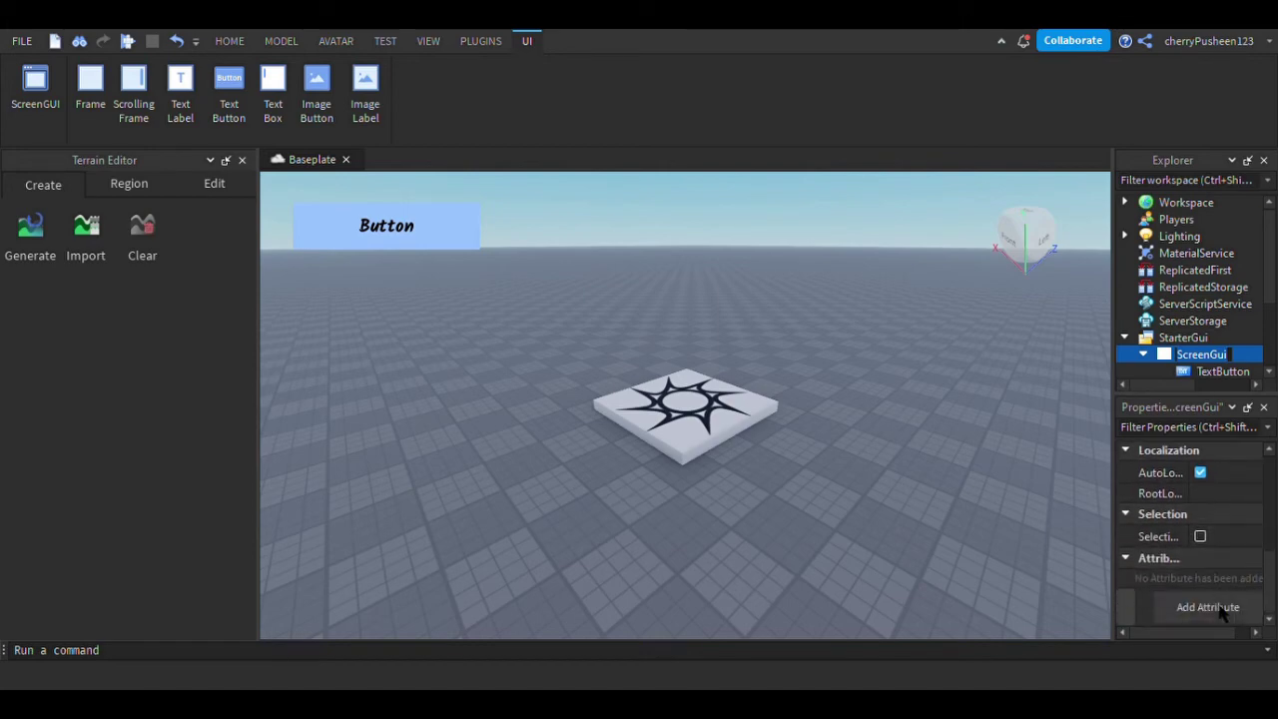
{"action": "scroll", "coordinate": [1220, 599], "scroll_direction": "up", "scroll_amount": 9}
{"action": "left_click", "coordinate": [1218, 372]}
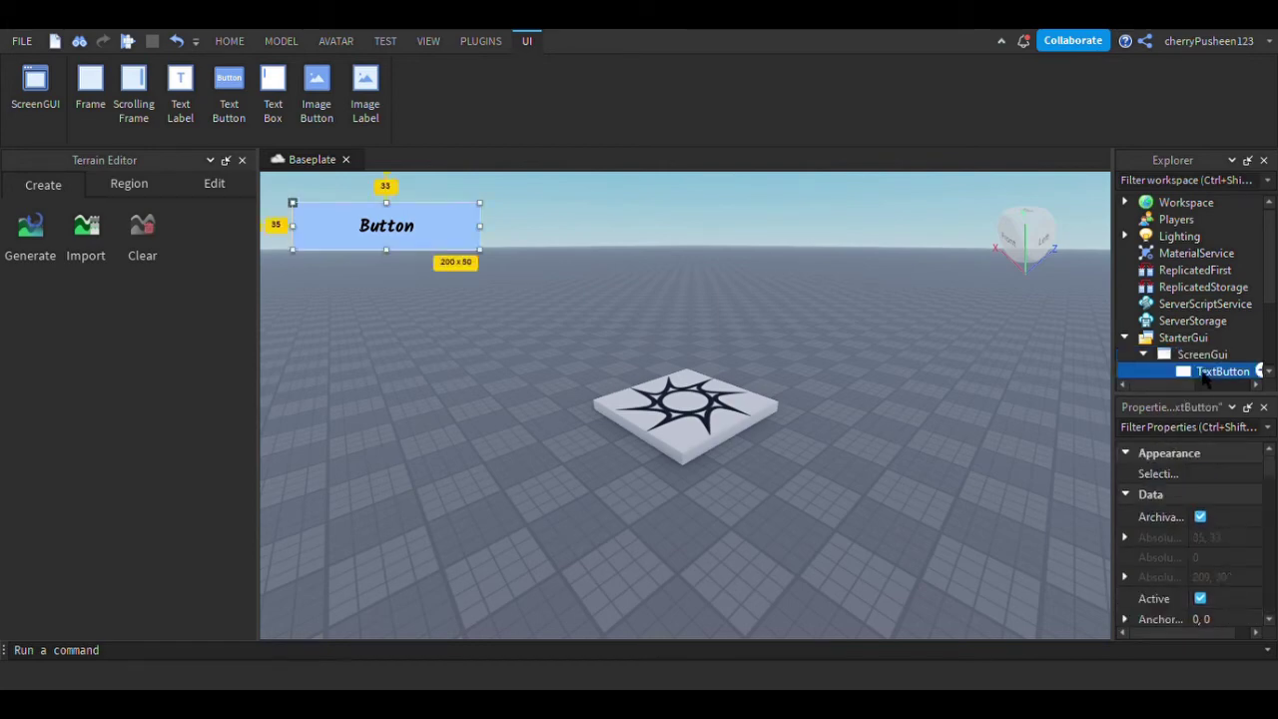
{"action": "scroll", "coordinate": [1193, 533], "scroll_direction": "down", "scroll_amount": 3}
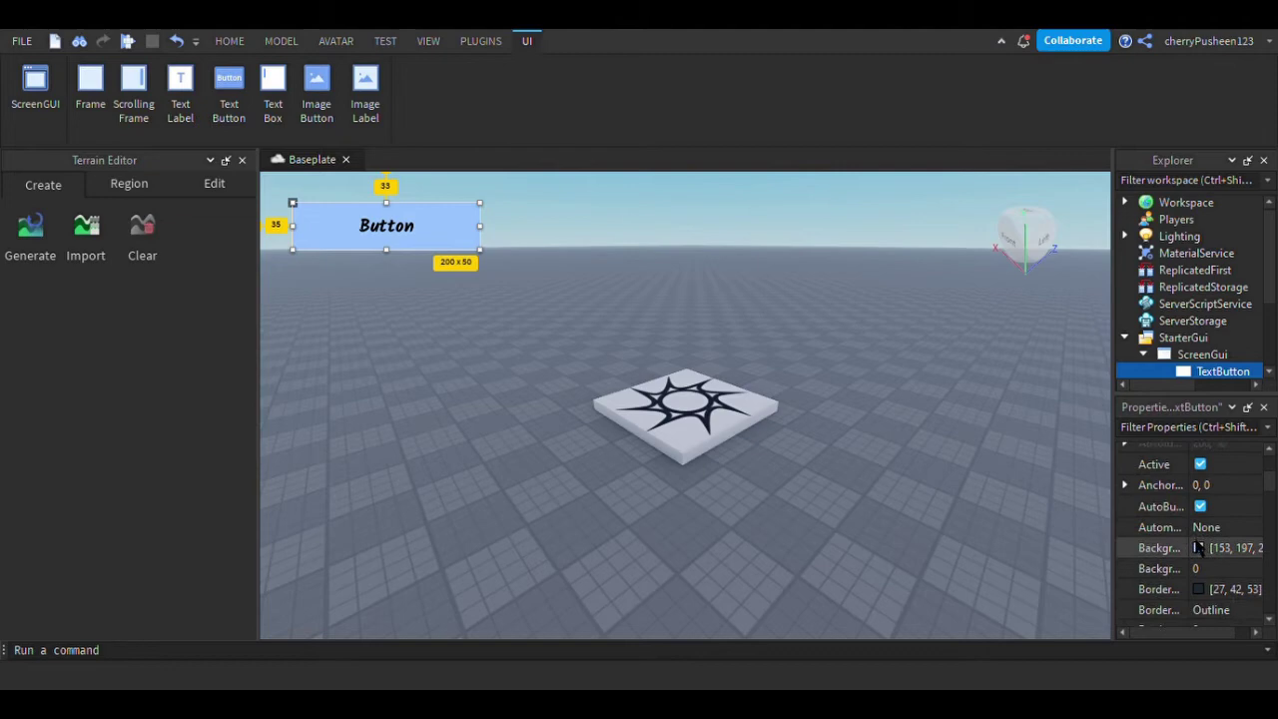
{"action": "scroll", "coordinate": [1198, 548], "scroll_direction": "down", "scroll_amount": 1}
{"action": "left_click", "coordinate": [1210, 547]}
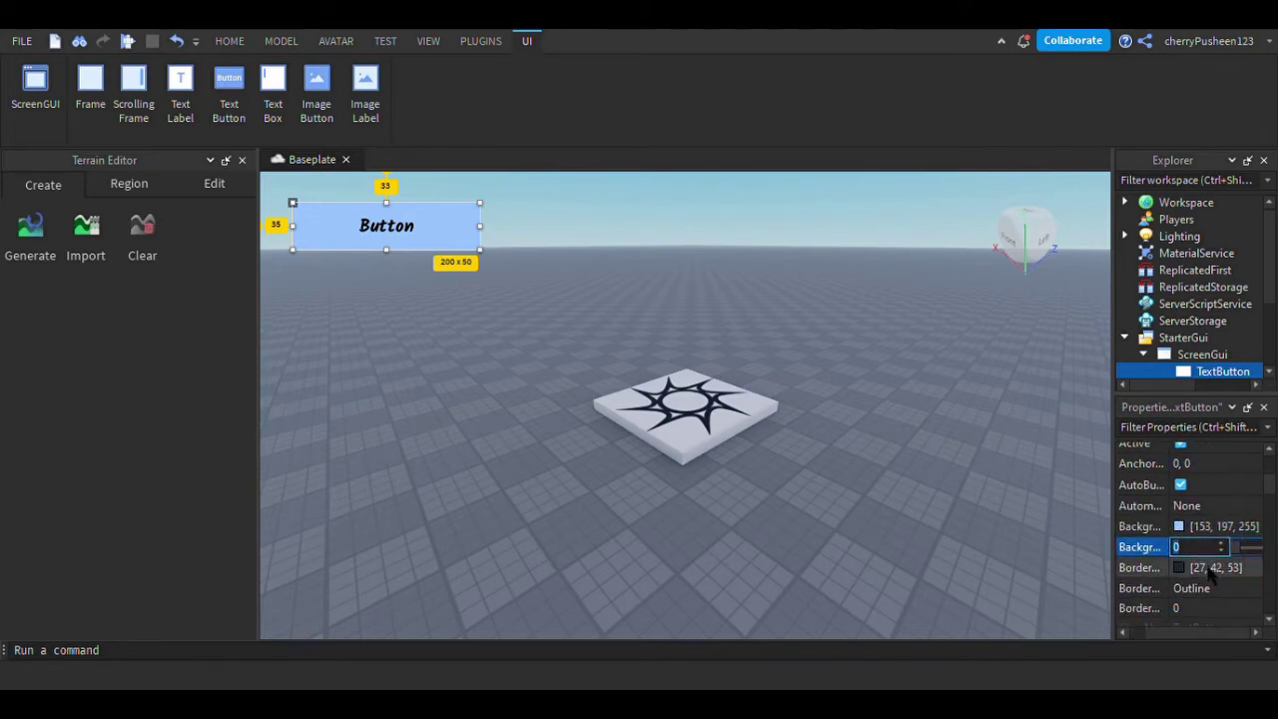
{"action": "mouse_move", "coordinate": [1238, 547]}
{"action": "left_mouse_down"}
{"action": "mouse_move", "coordinate": [1275, 540]}
{"action": "mouse_move", "coordinate": [1236, 547]}
{"action": "left_mouse_up"}
{"action": "left_click", "coordinate": [1210, 548]}
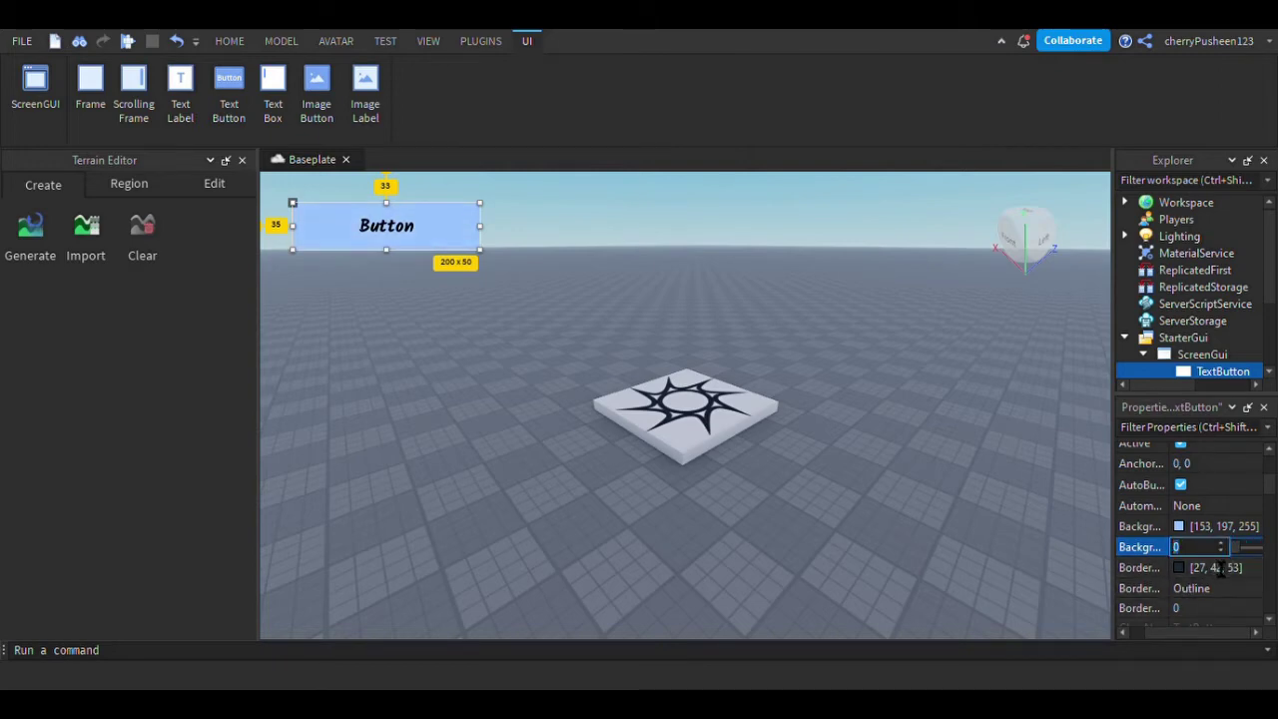
{"action": "scroll", "coordinate": [1188, 567], "scroll_direction": "down", "scroll_amount": 3}
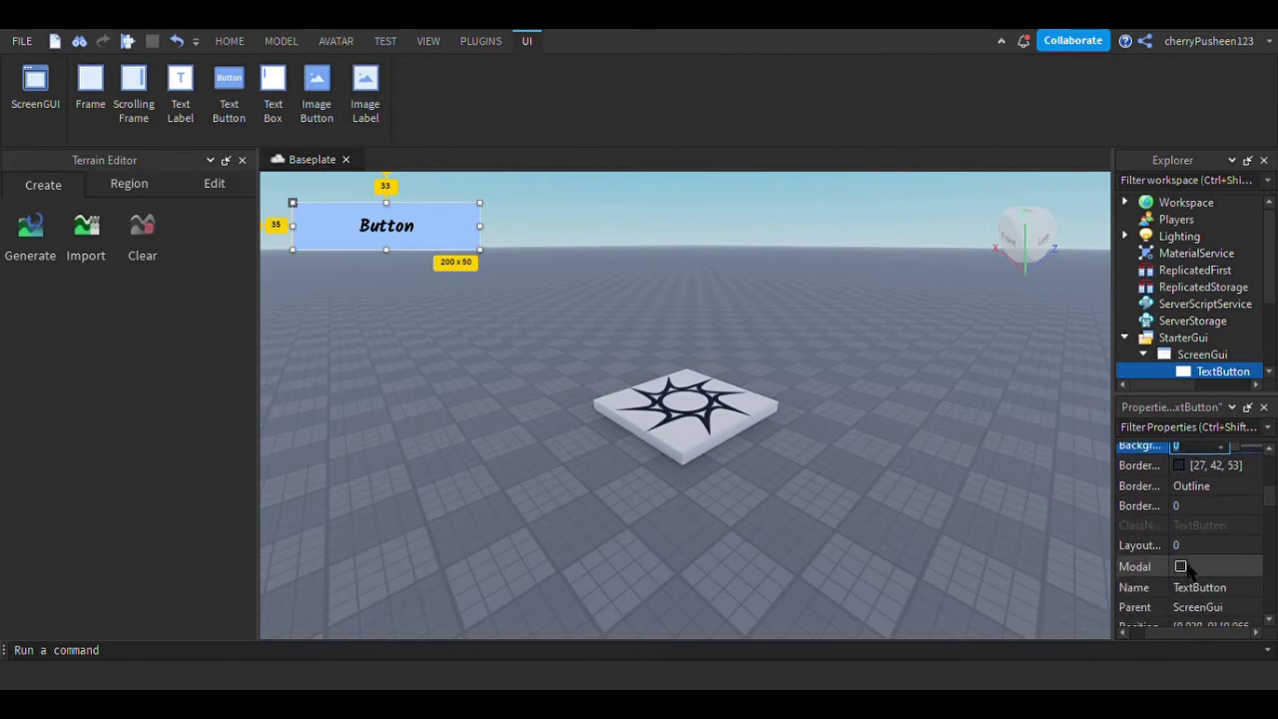
{"action": "scroll", "coordinate": [1188, 559], "scroll_direction": "down", "scroll_amount": 3}
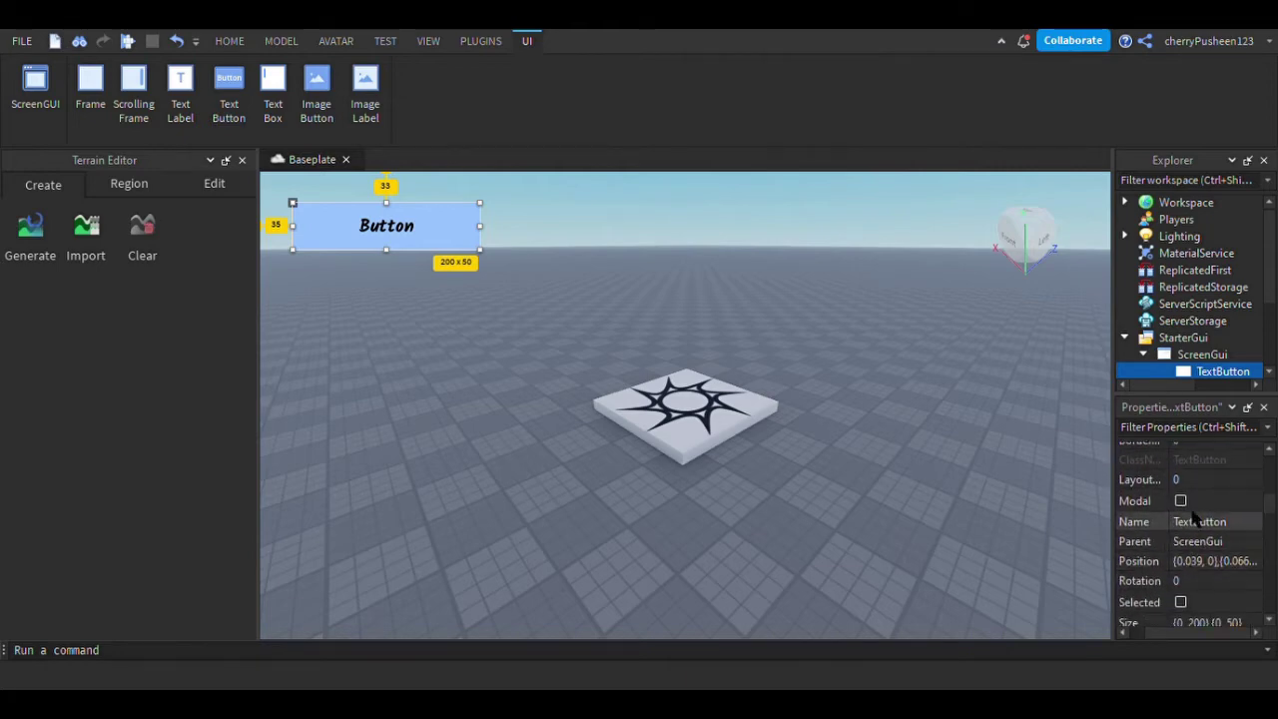
Clear the TextButton's Name value to rename it ButtonExample.
{"action": "left_click", "coordinate": [1183, 502]}
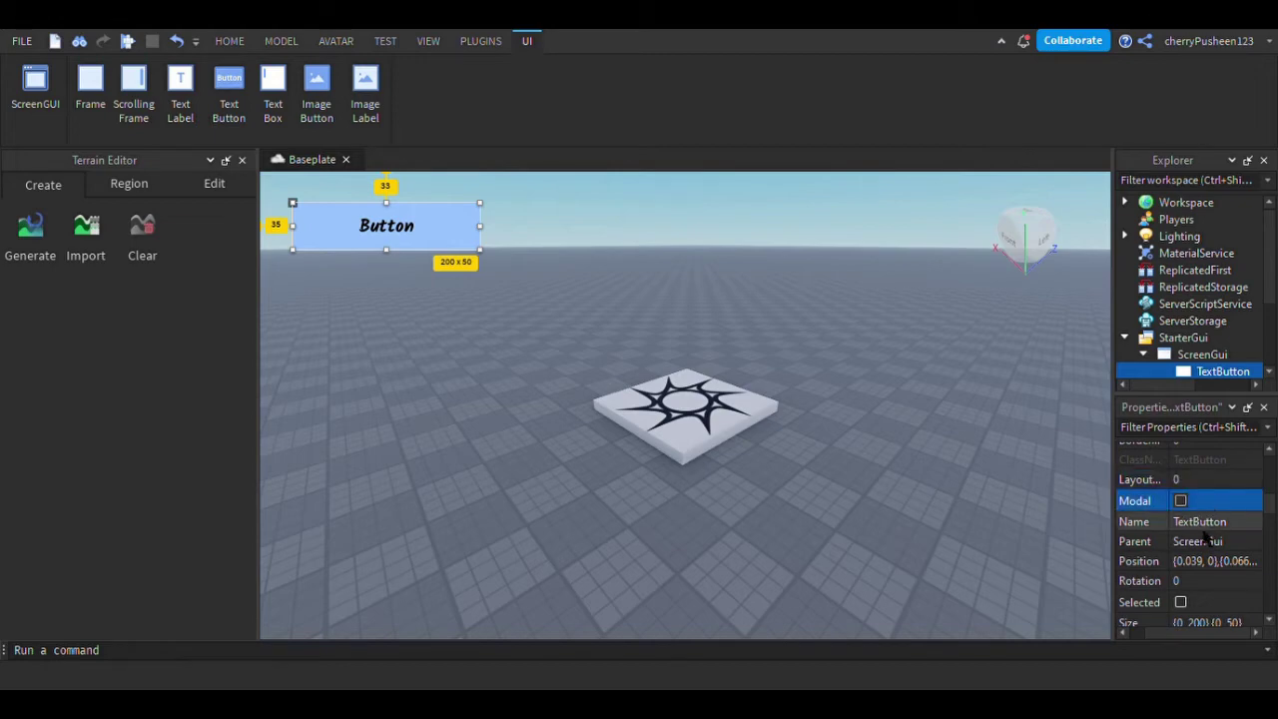
{"action": "left_click", "coordinate": [1213, 523]}
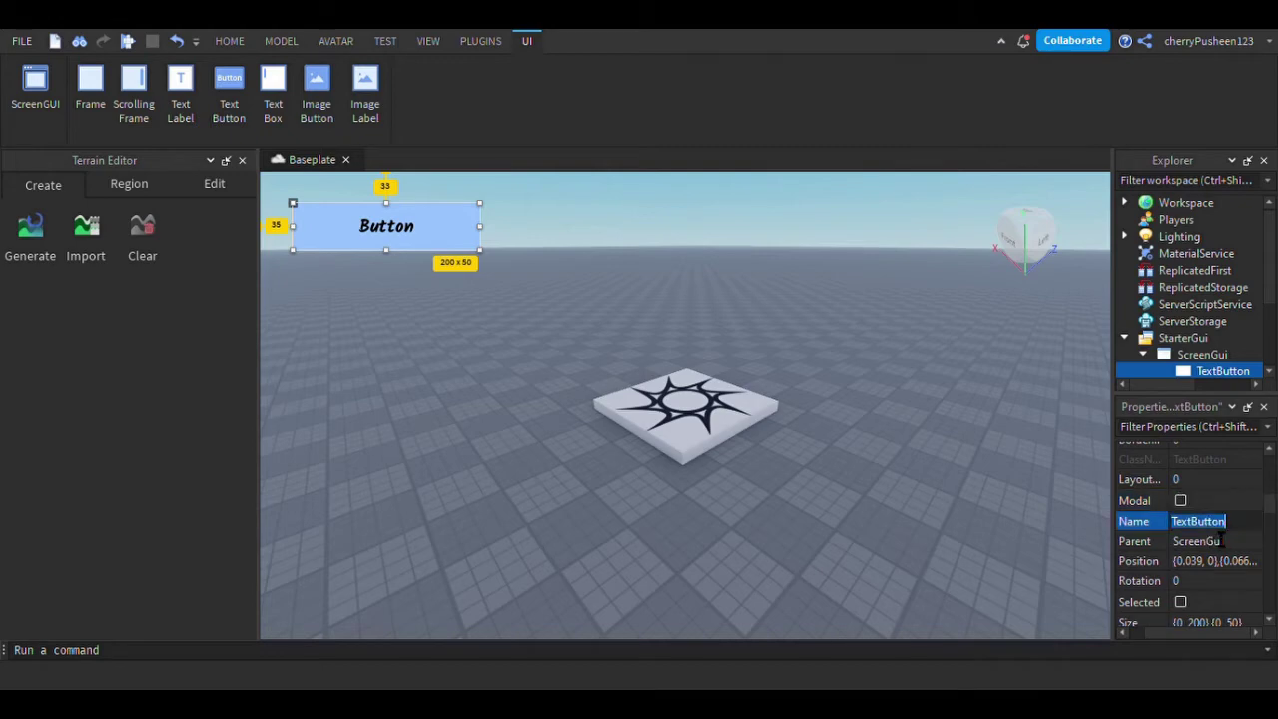
{"action": "key", "text": "BackSpace"}
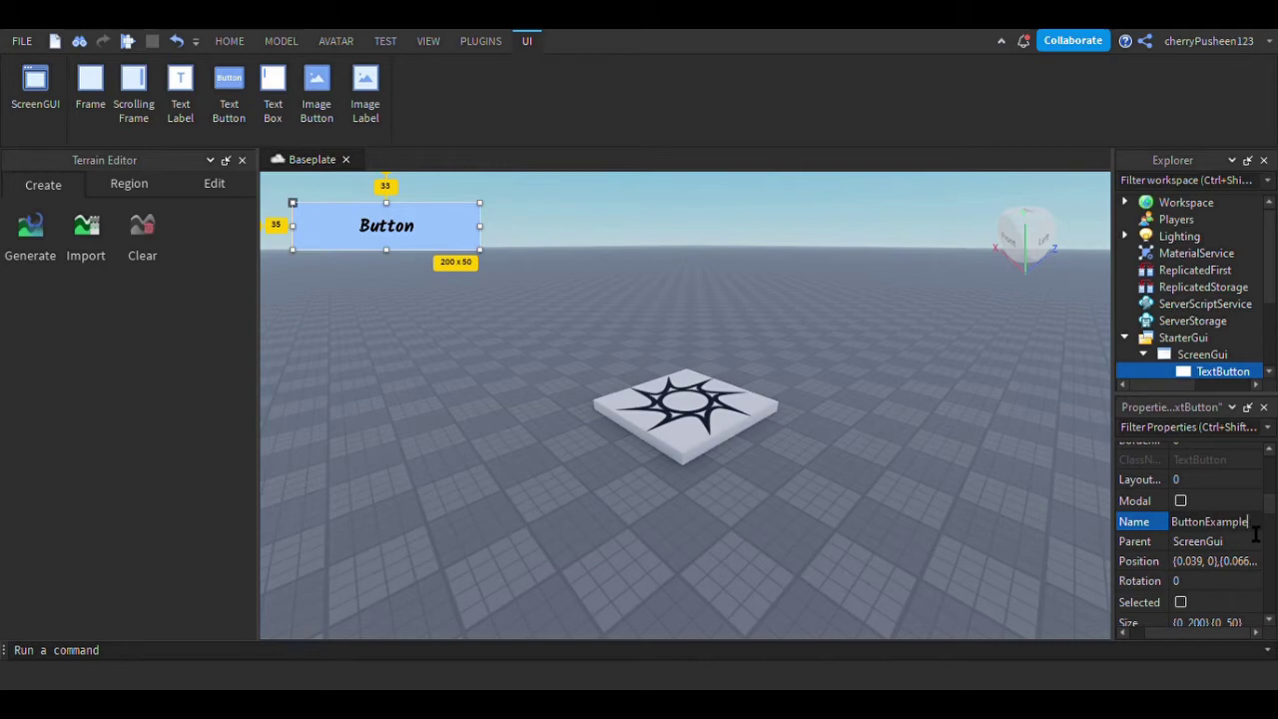
{"action": "left_click", "coordinate": [1018, 534]}
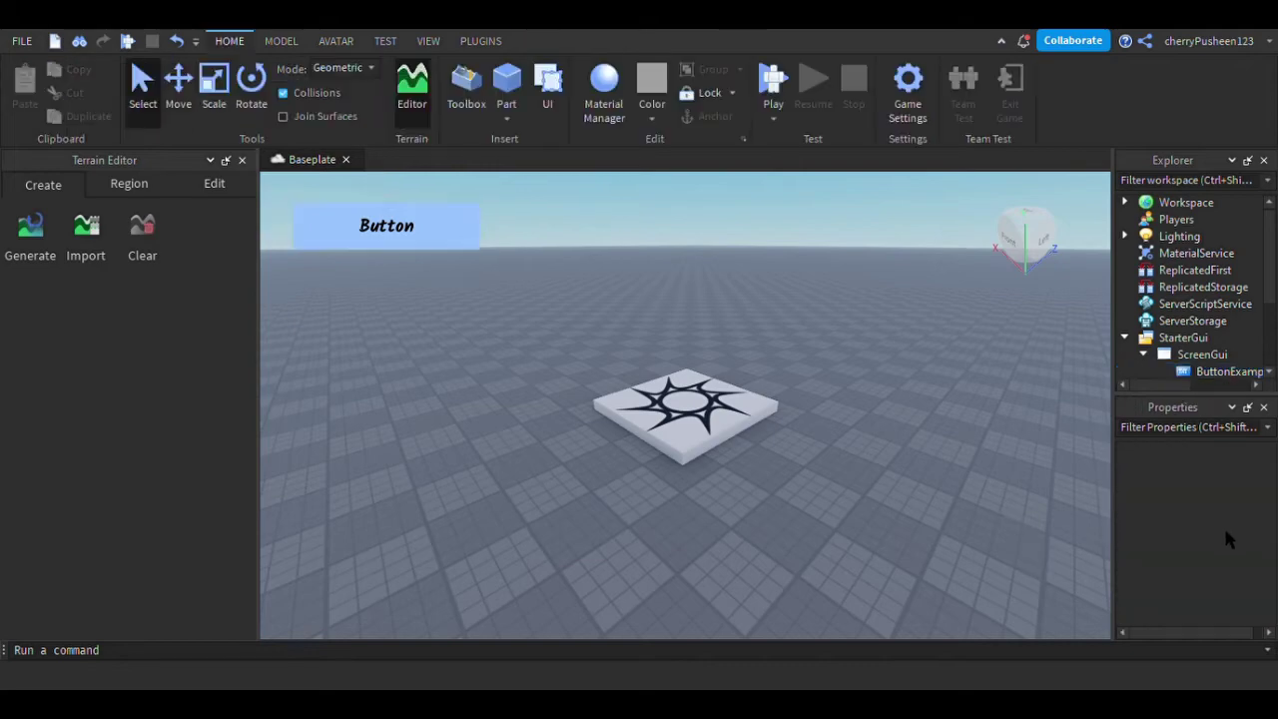
{"action": "left_click", "coordinate": [1201, 354]}
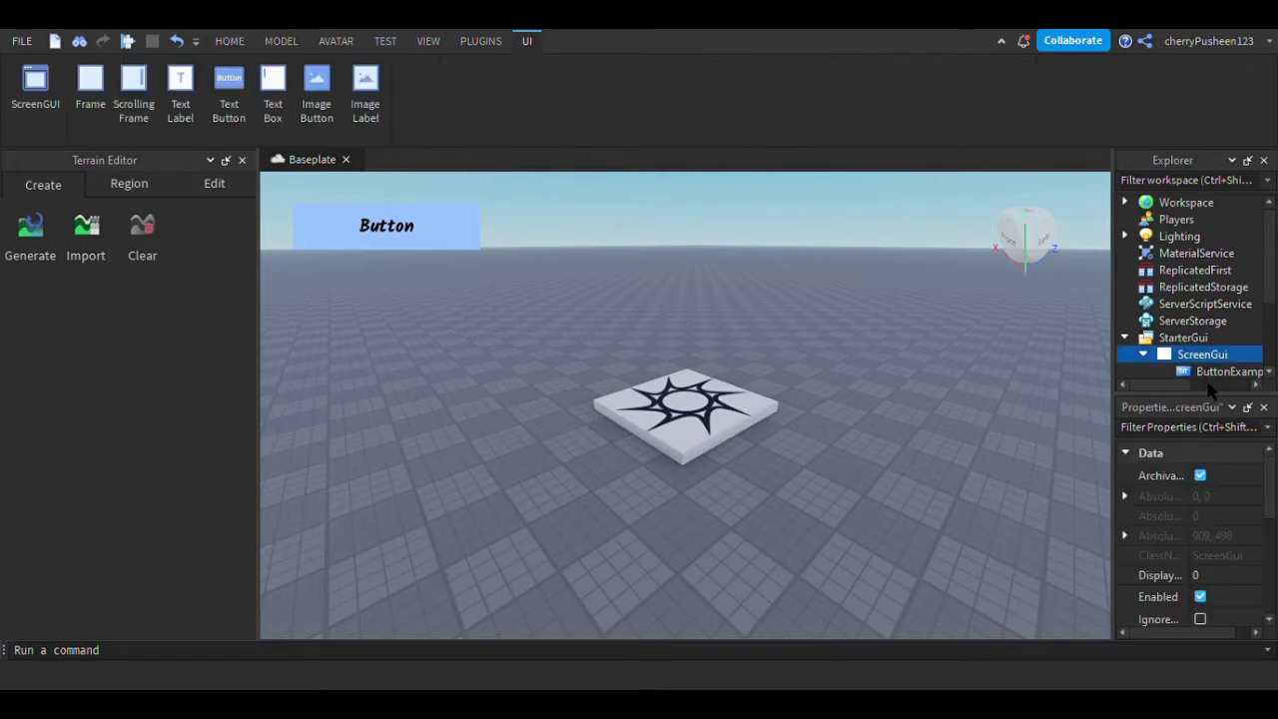
{"action": "left_click_drag", "start_coordinate": [1183, 385], "coordinate": [1208, 387]}
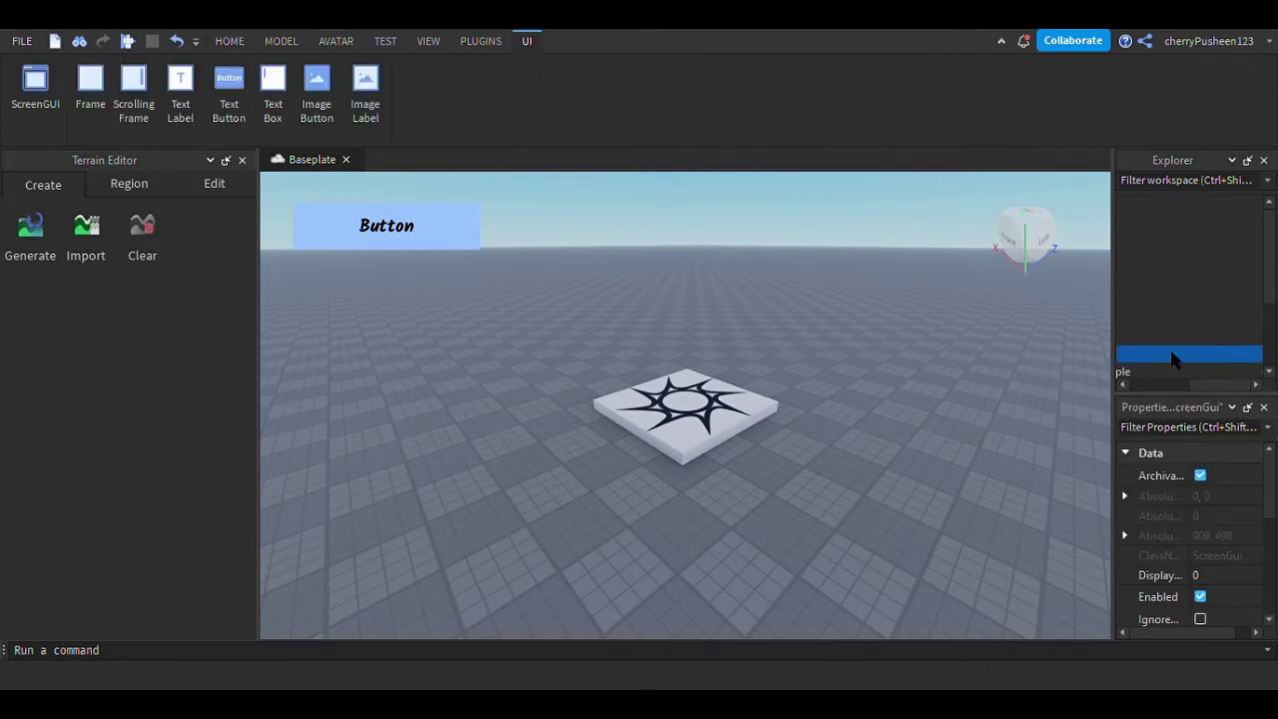
{"action": "left_click", "coordinate": [1199, 332]}
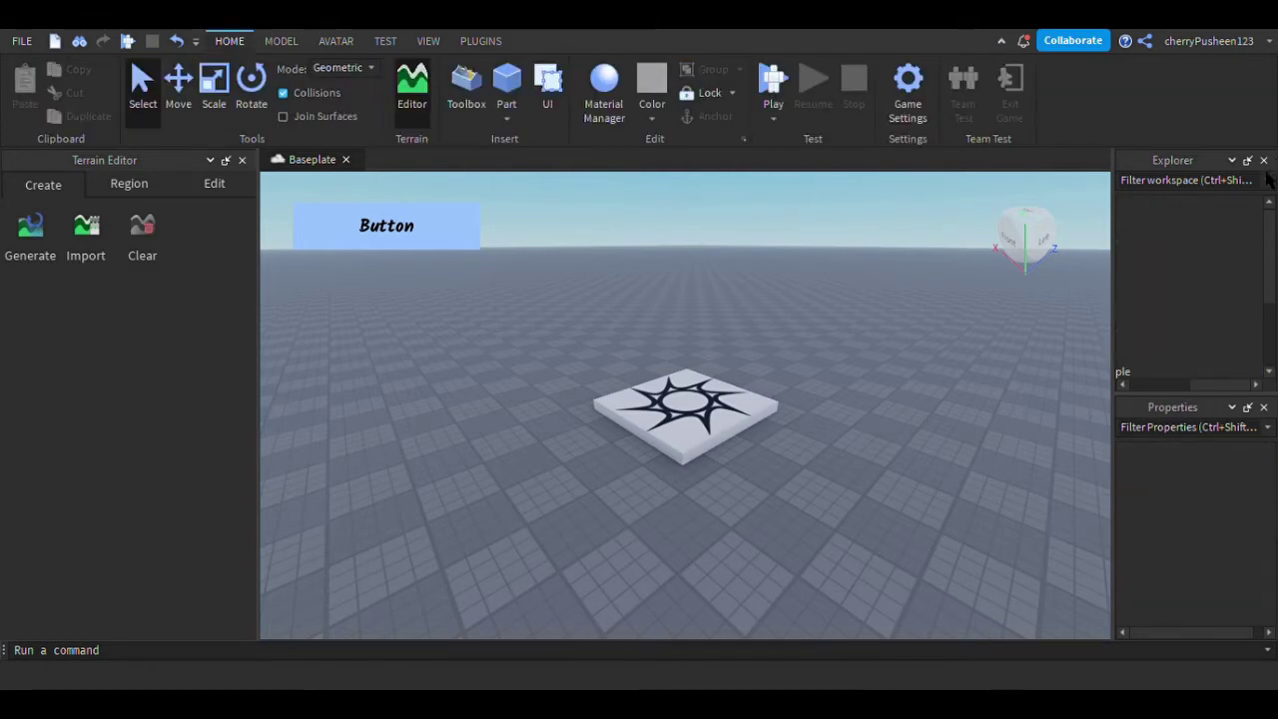
{"action": "left_click", "coordinate": [1125, 371]}
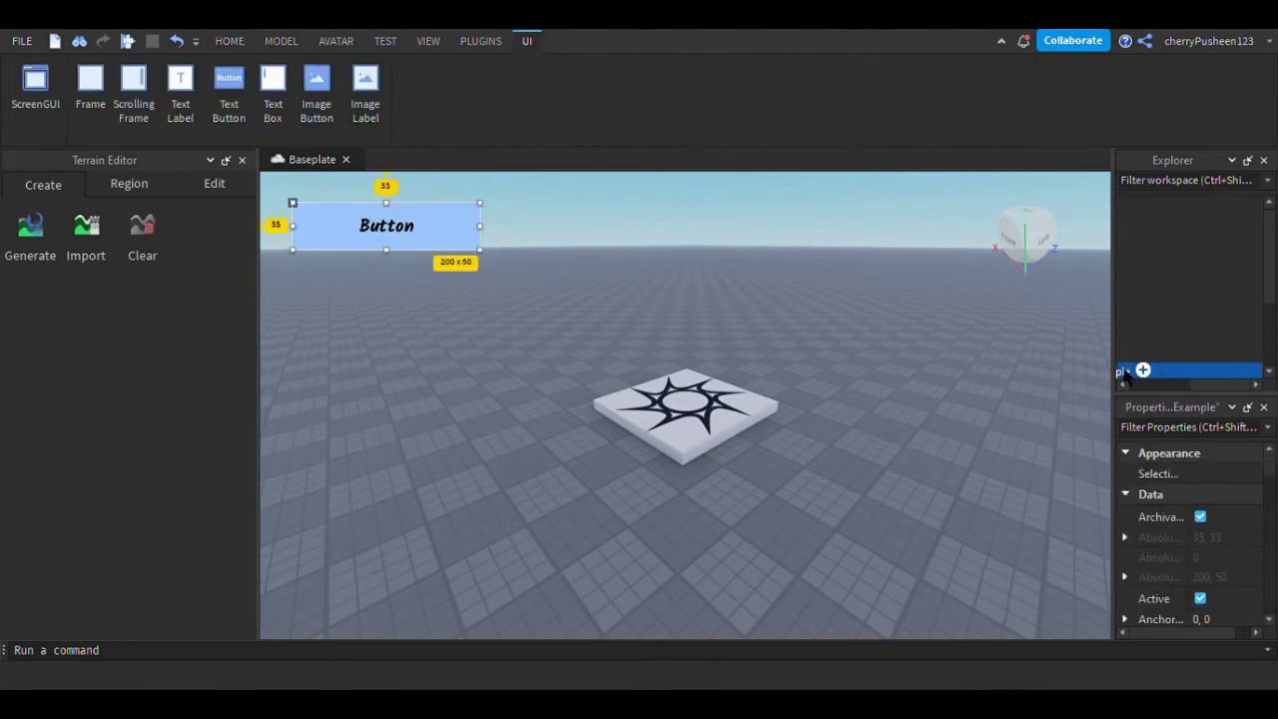
{"action": "left_click", "coordinate": [974, 415]}
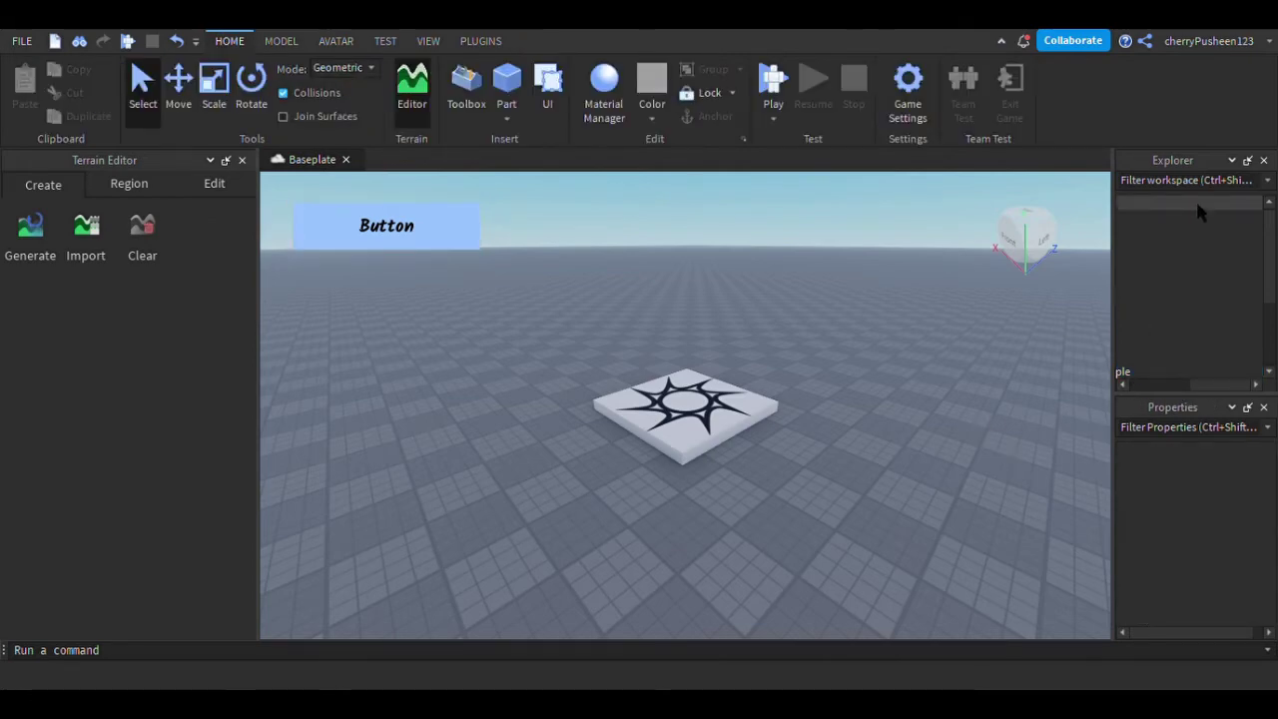
{"action": "scroll", "coordinate": [1200, 288], "scroll_direction": "down", "scroll_amount": 1}
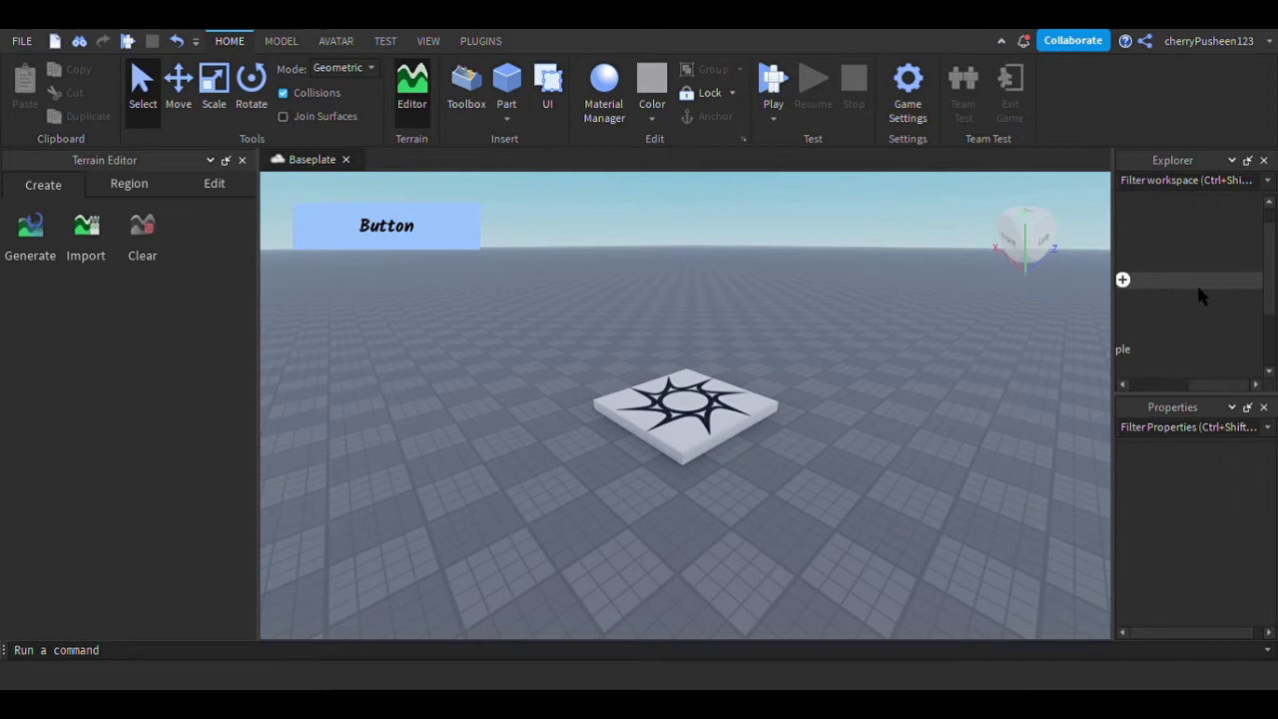
{"action": "scroll", "coordinate": [1200, 290], "scroll_direction": "left", "scroll_amount": 3}
{"action": "left_click", "coordinate": [1213, 331]}
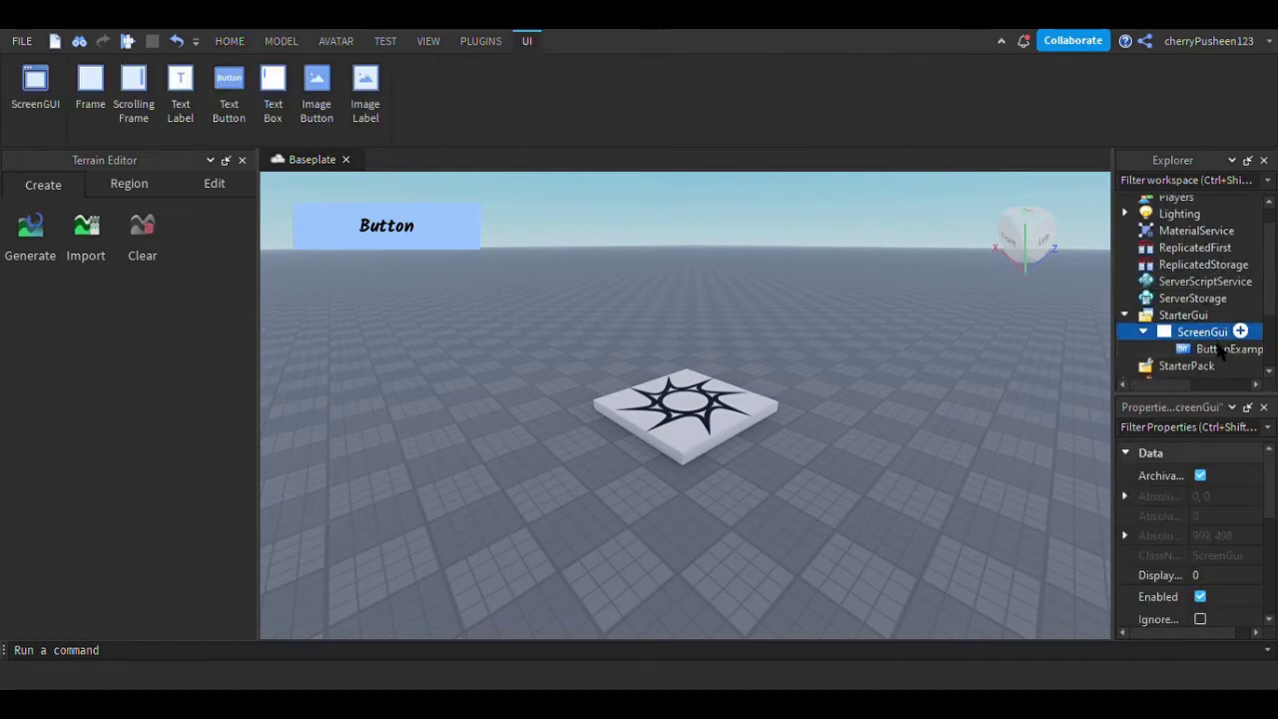
{"action": "left_click", "coordinate": [1222, 349]}
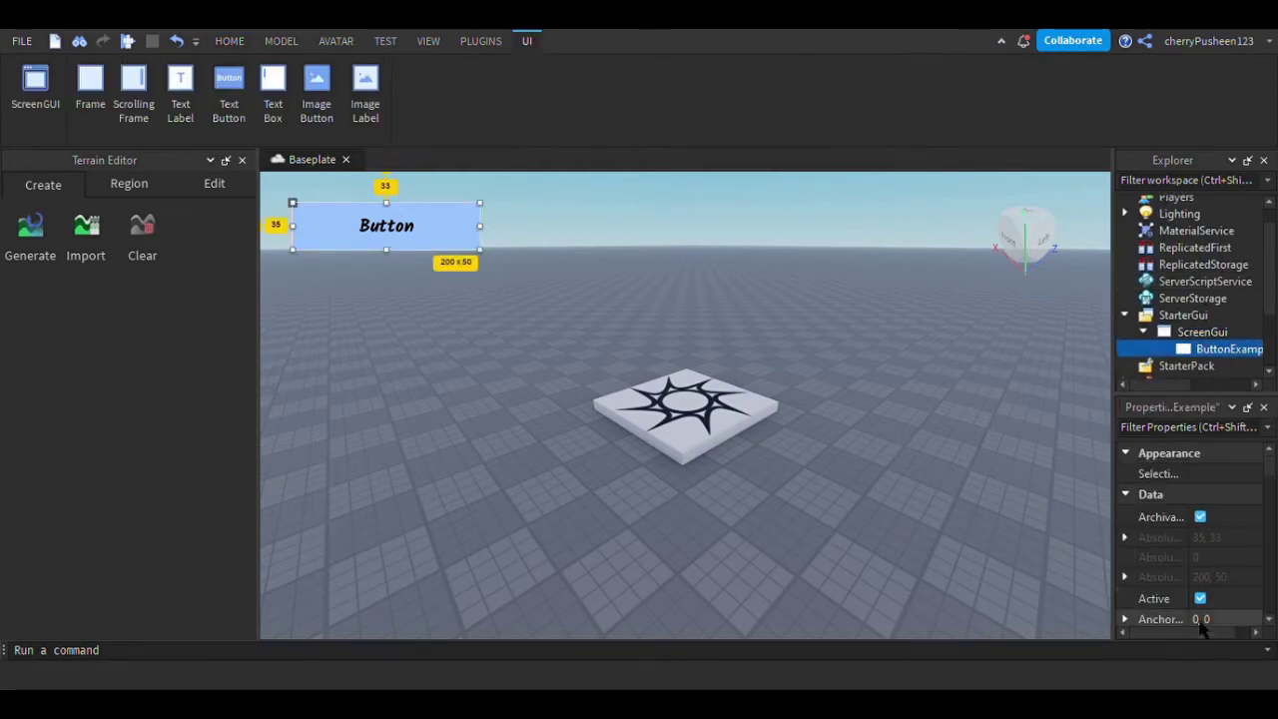
{"action": "scroll", "coordinate": [1194, 599], "scroll_direction": "down", "scroll_amount": 8}
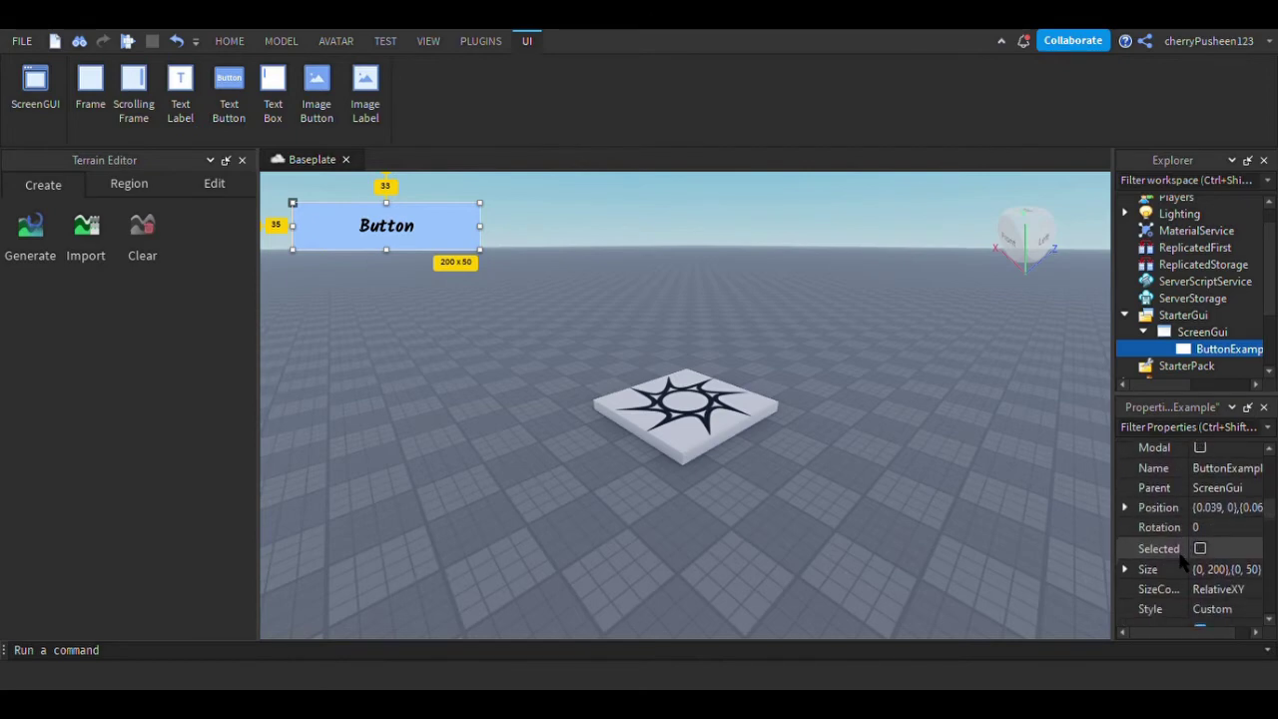
{"action": "scroll", "coordinate": [1181, 564], "scroll_direction": "down", "scroll_amount": 8}
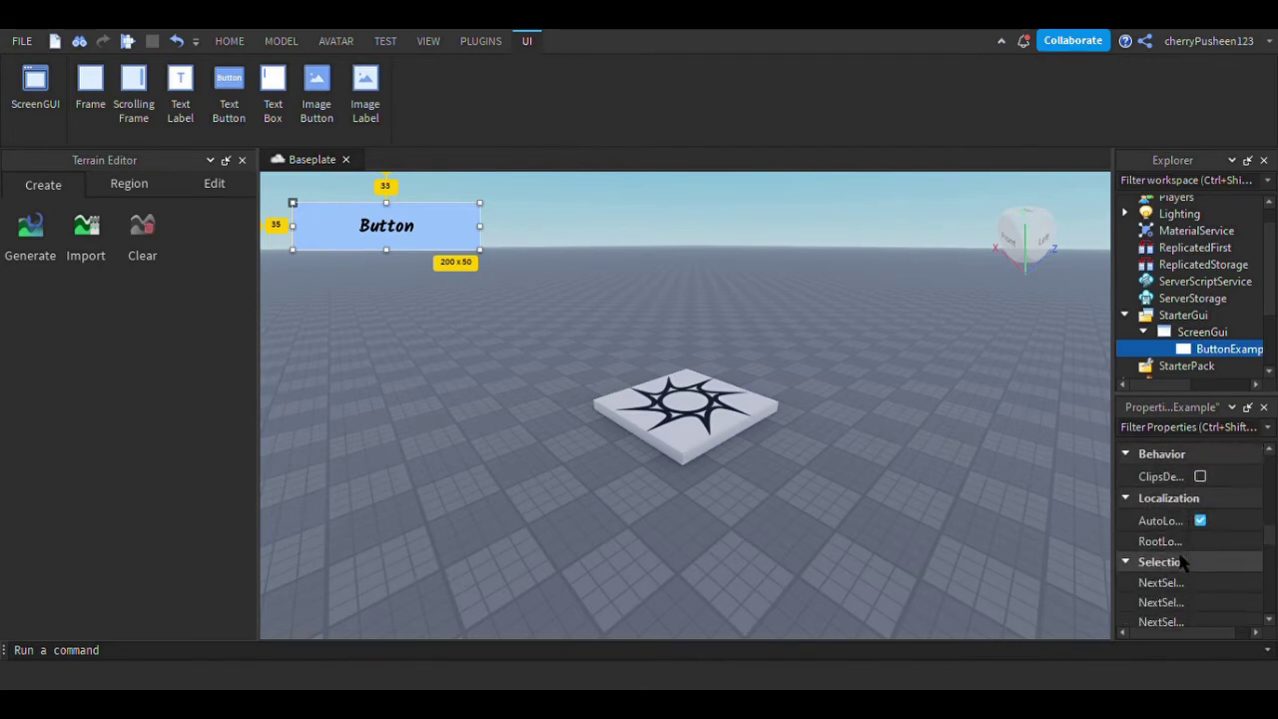
{"action": "scroll", "coordinate": [1181, 564], "scroll_direction": "down", "scroll_amount": 6}
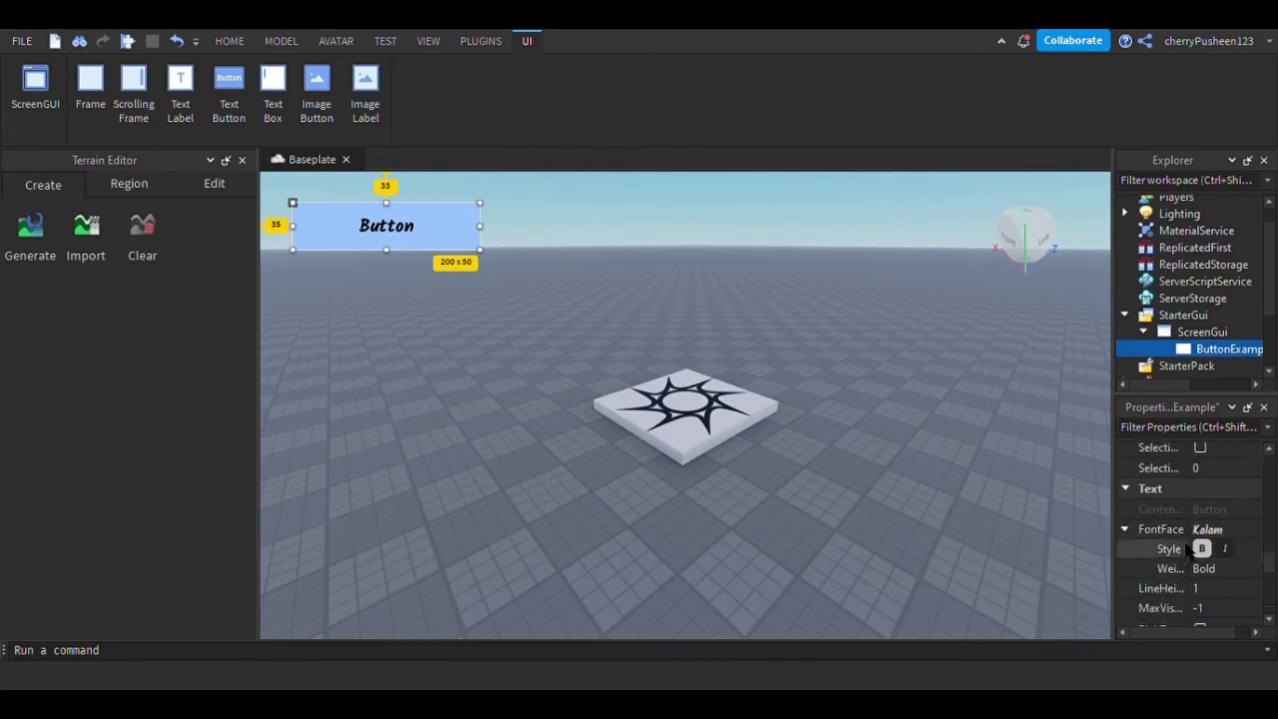
{"action": "scroll", "coordinate": [1198, 547], "scroll_direction": "down", "scroll_amount": 8}
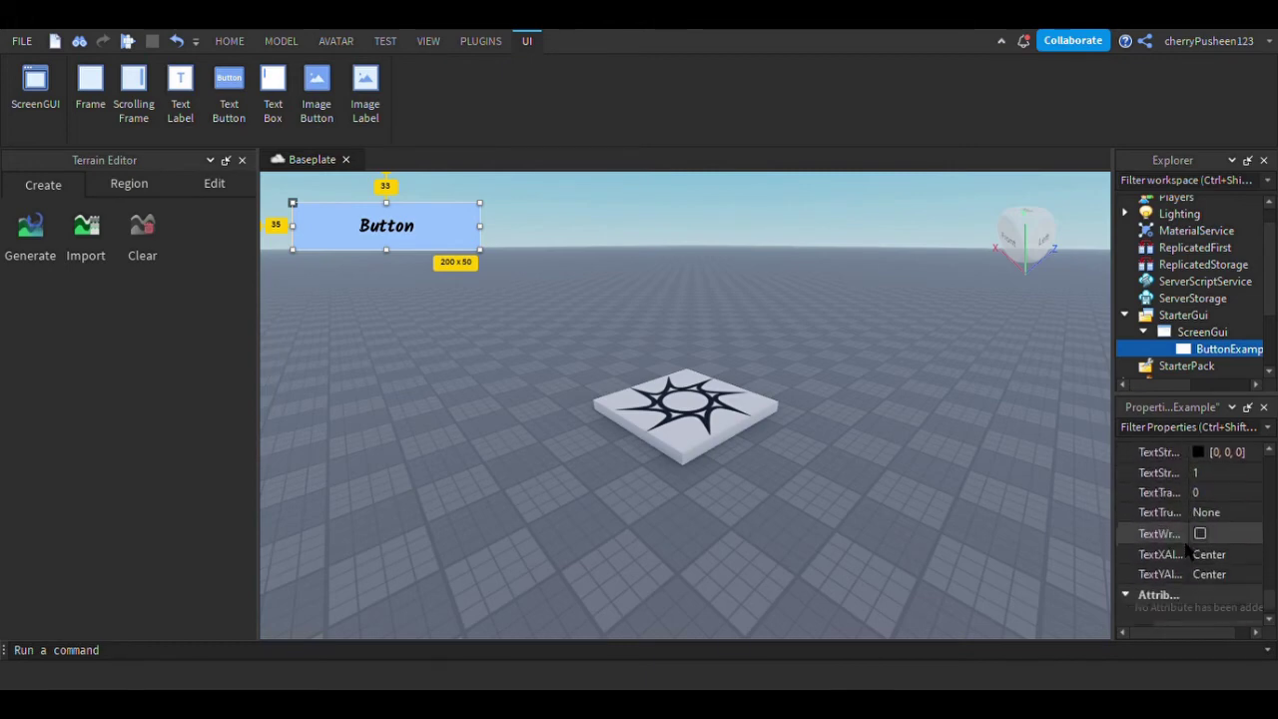
{"action": "scroll", "coordinate": [1186, 547], "scroll_direction": "down", "scroll_amount": 2}
{"action": "scroll", "coordinate": [1186, 547], "scroll_direction": "up", "scroll_amount": 15}
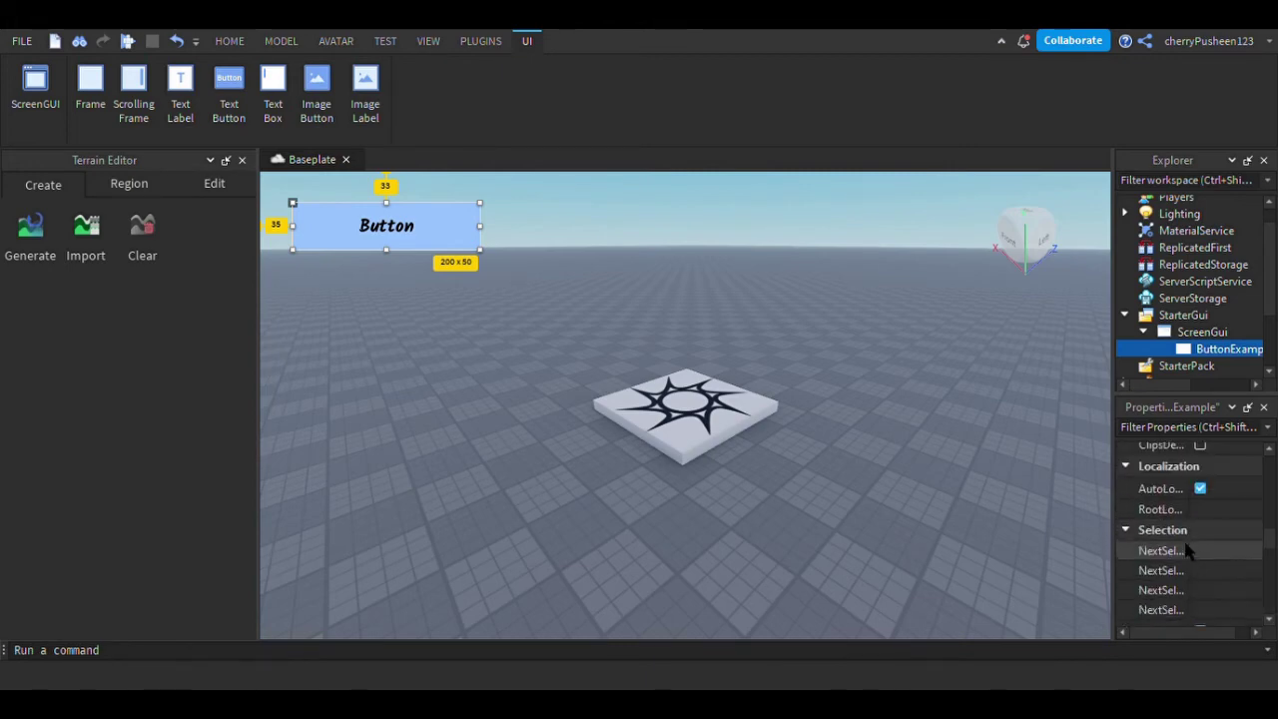
{"action": "scroll", "coordinate": [1187, 549], "scroll_direction": "up", "scroll_amount": 3}
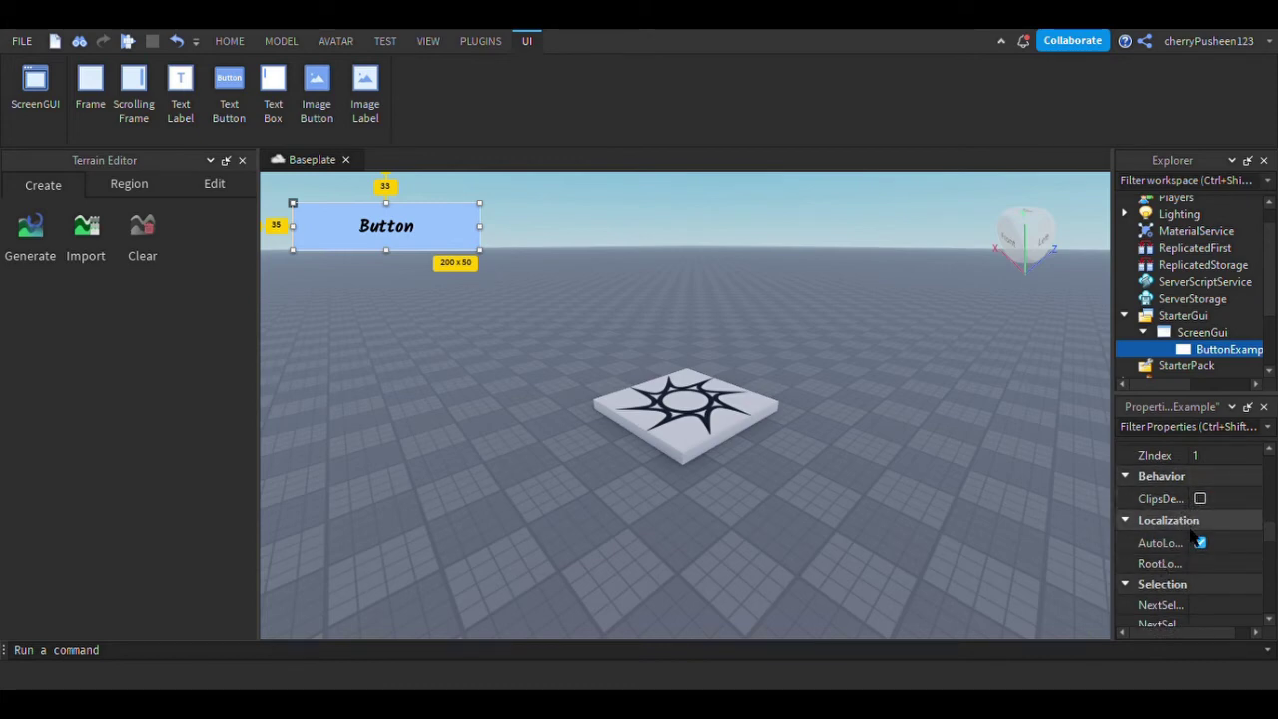
{"action": "scroll", "coordinate": [1197, 561], "scroll_direction": "down", "scroll_amount": 2}
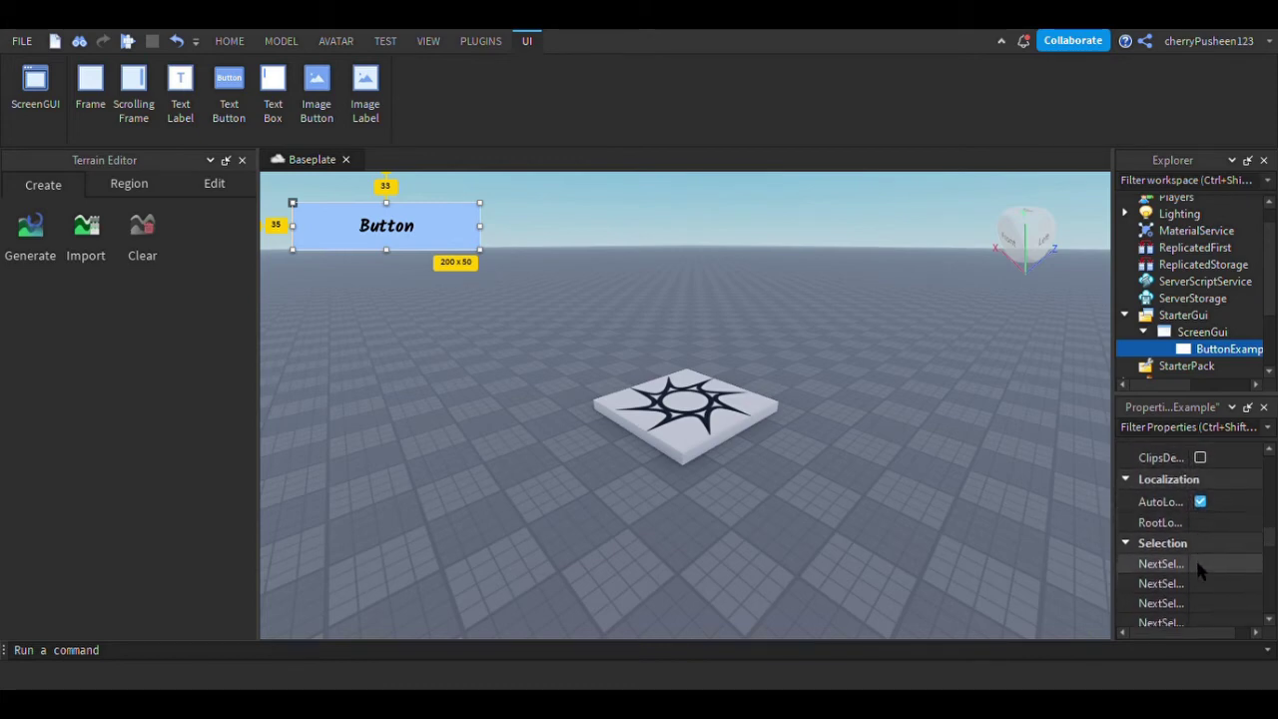
{"action": "scroll", "coordinate": [1197, 565], "scroll_direction": "down", "scroll_amount": 1}
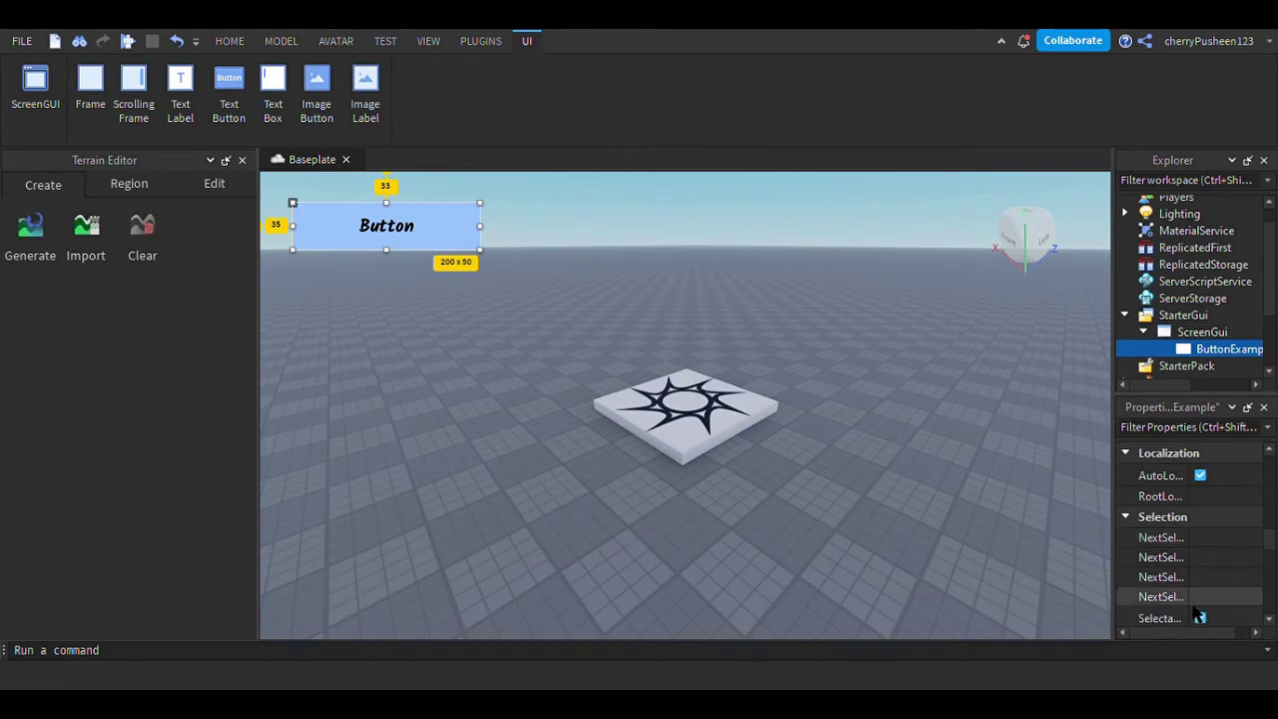
{"action": "left_click", "coordinate": [1196, 597]}
{"action": "key", "text": "Up"}
{"action": "key", "text": "Up"}
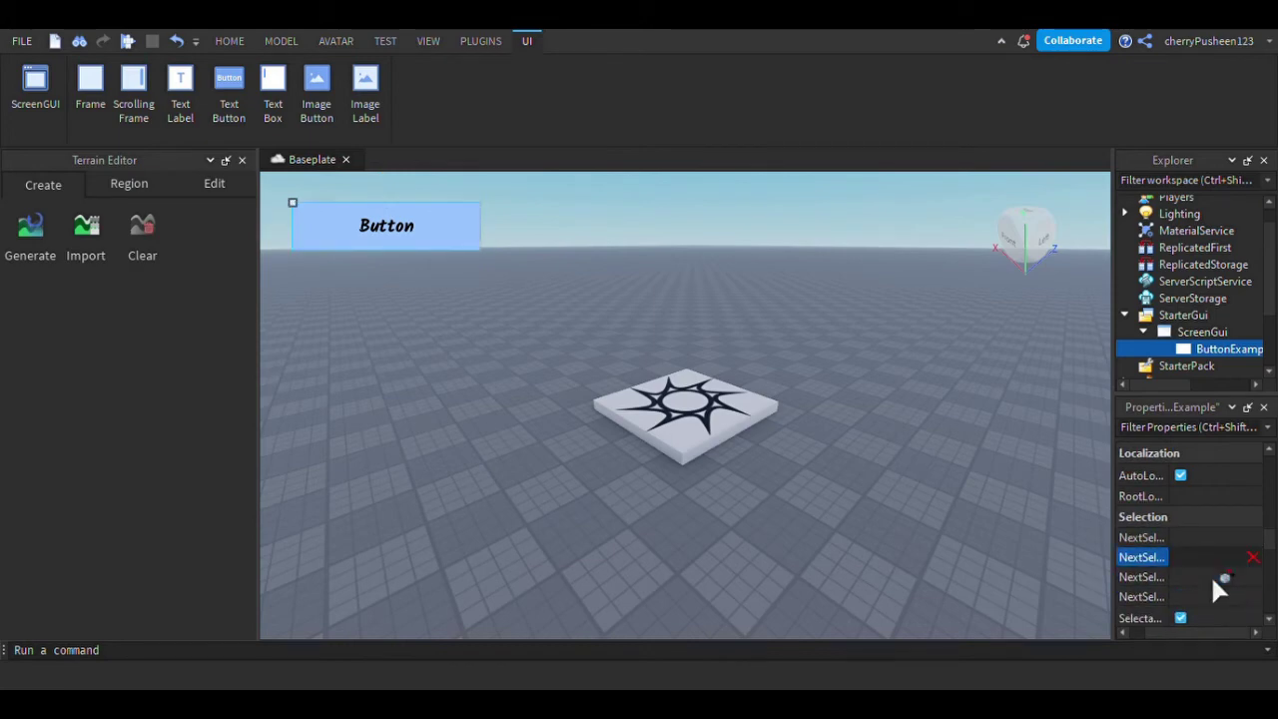
{"action": "key", "text": "Up"}
{"action": "scroll", "coordinate": [1190, 490], "scroll_direction": "up", "scroll_amount": 4}
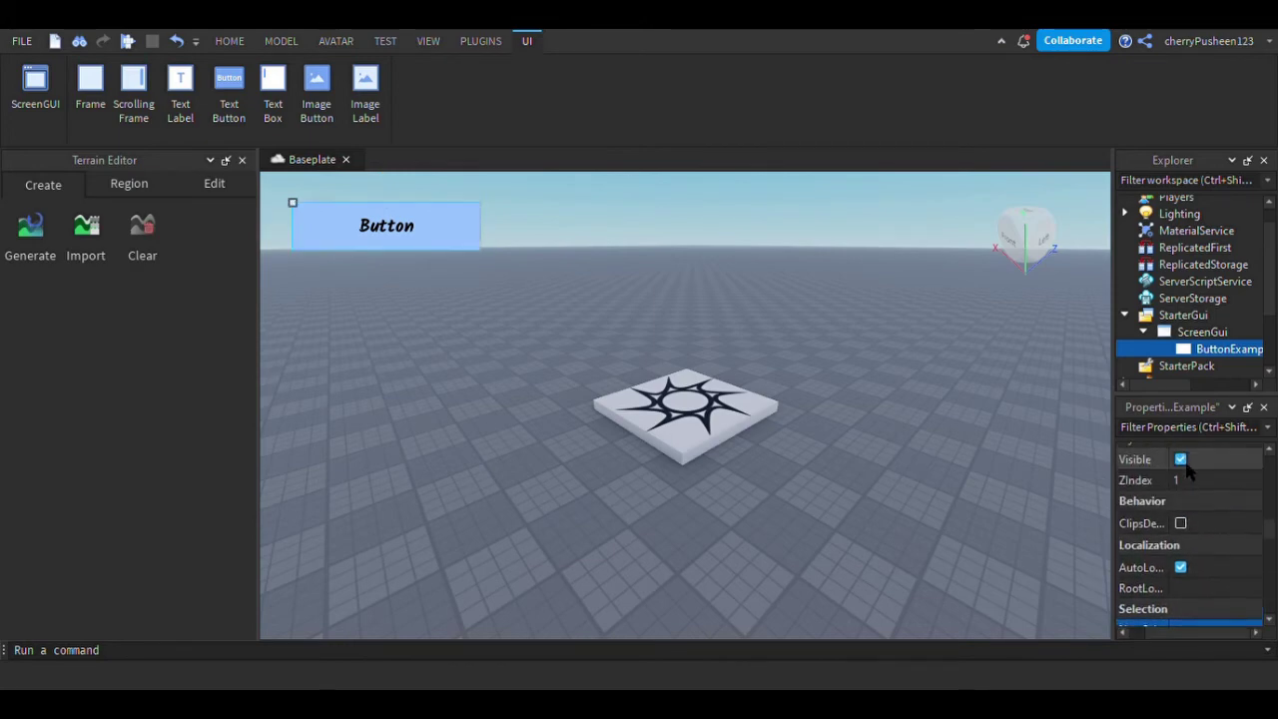
{"action": "scroll", "coordinate": [1186, 469], "scroll_direction": "up", "scroll_amount": 5}
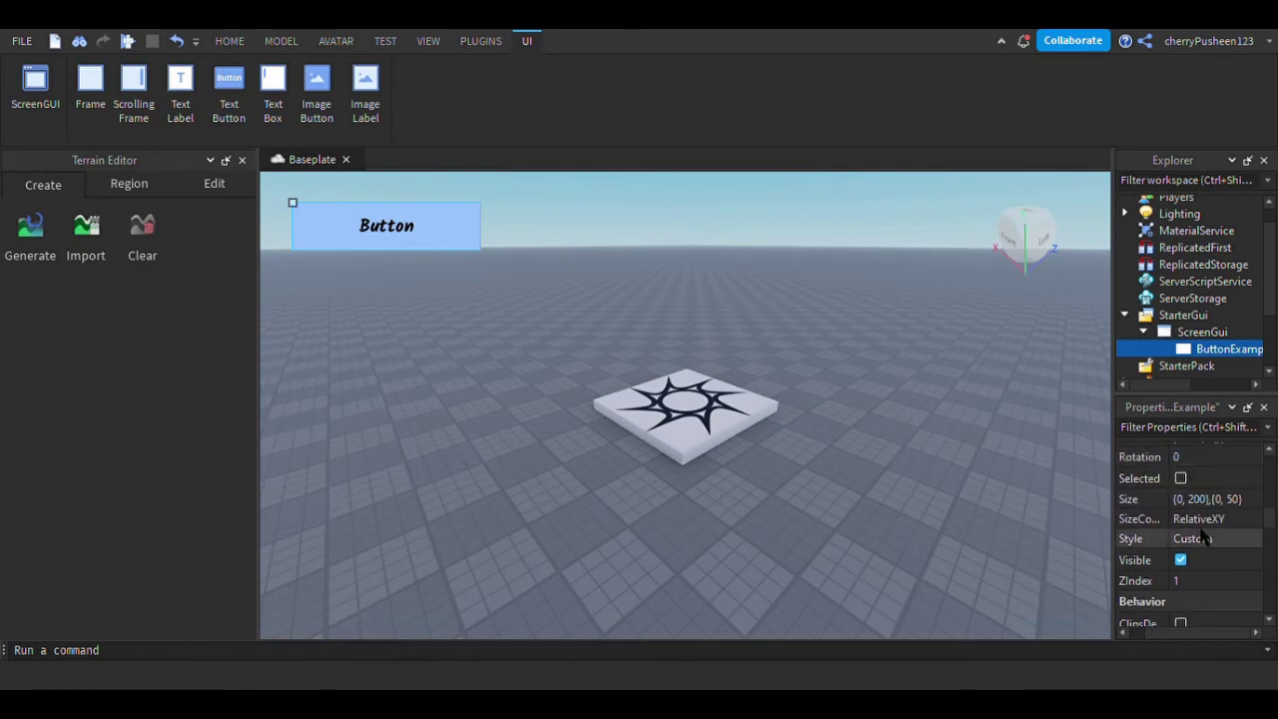
Change ButtonExample's Style from Custom to the solid blue RobloxRound preset.
{"action": "left_click", "coordinate": [1205, 538]}
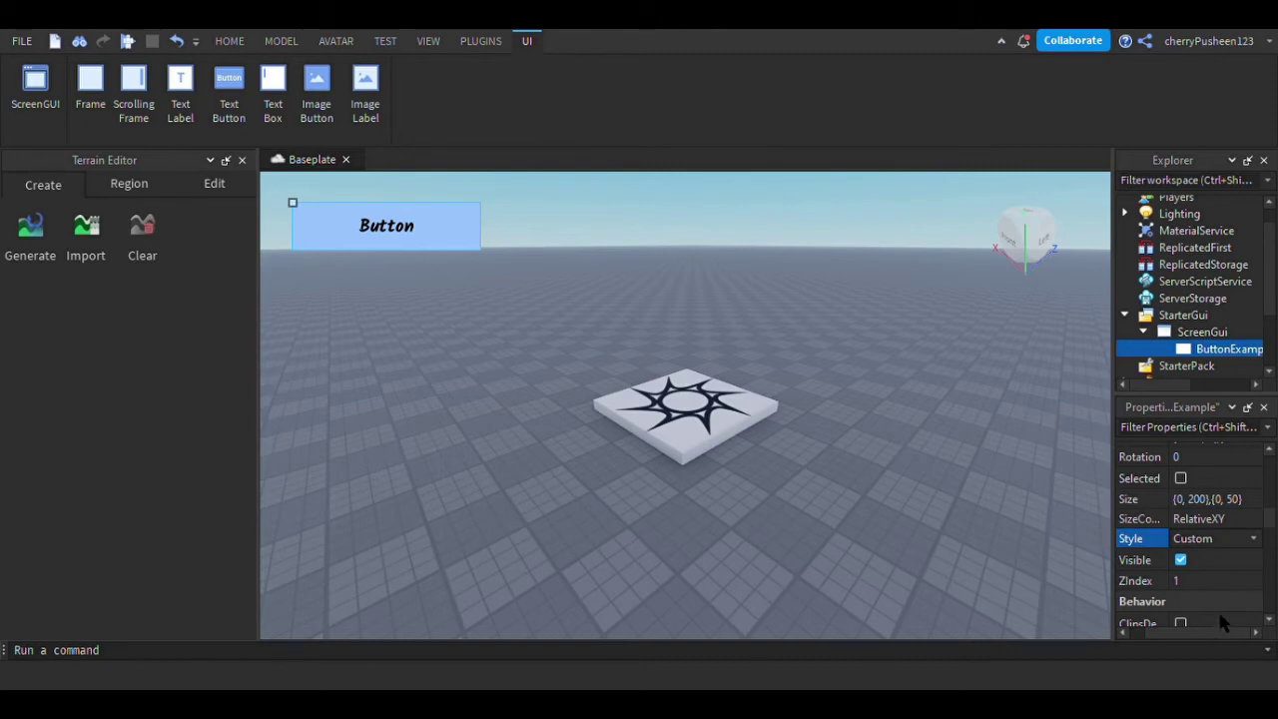
{"action": "key", "text": "Down"}
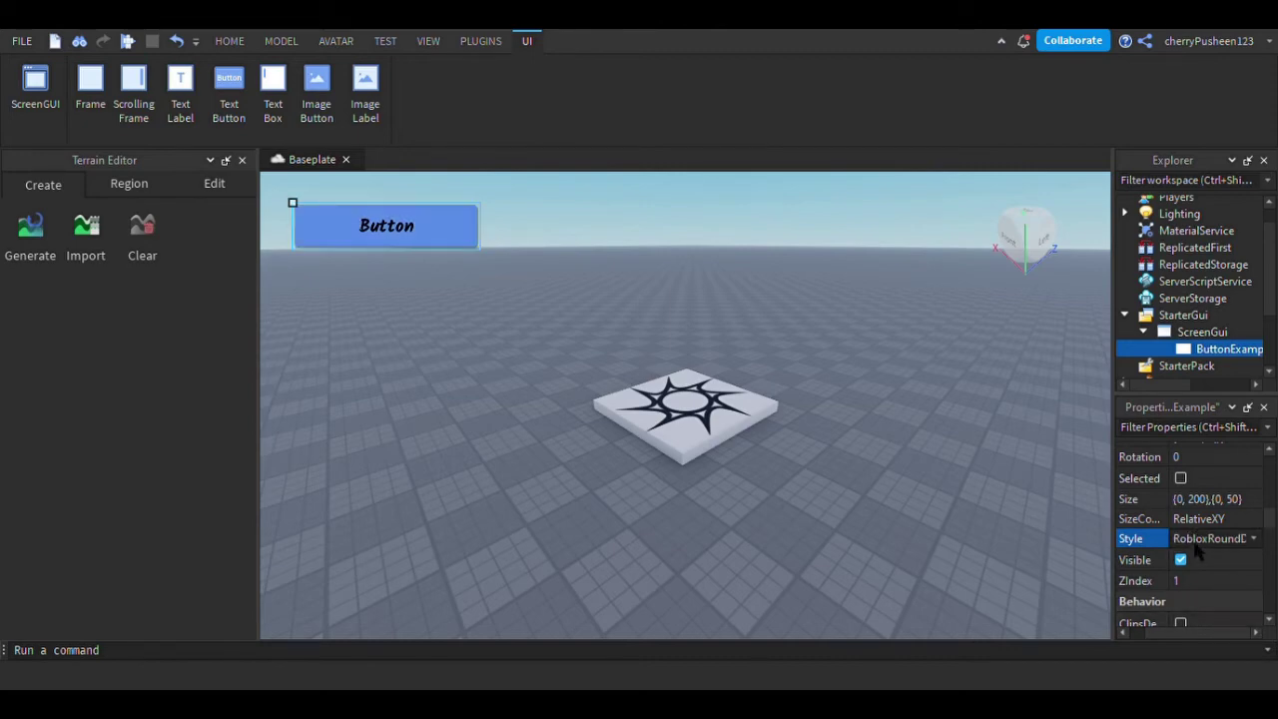
{"action": "key", "text": "Down"}
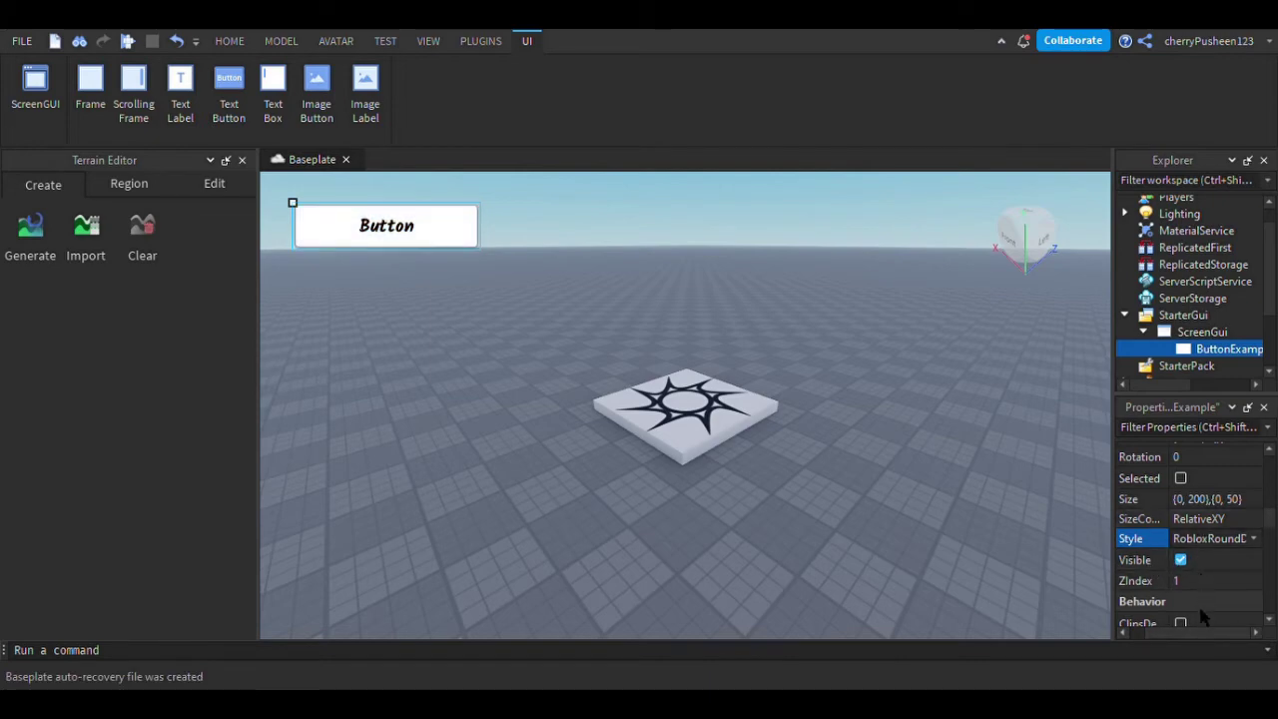
{"action": "key", "text": "Up"}
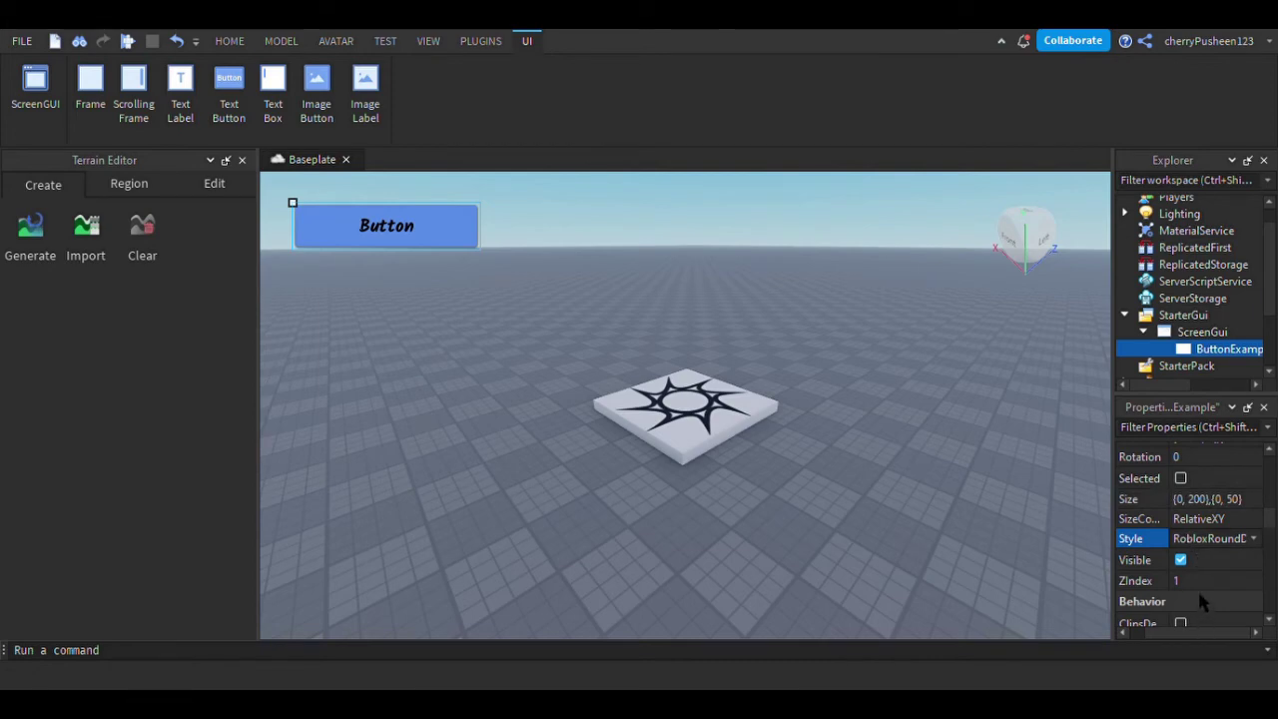
{"action": "key", "text": "Down"}
{"action": "key", "text": "Down"}
{"action": "key", "text": "Down"}
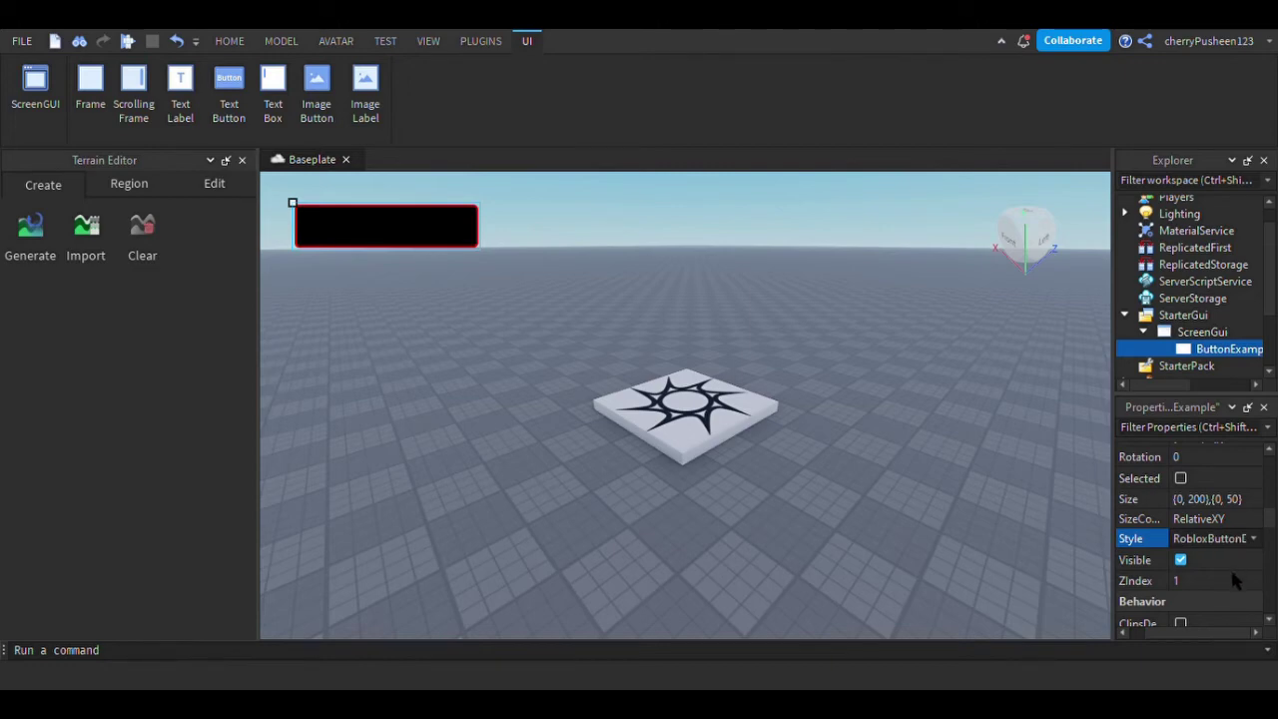
{"action": "key", "text": "Down"}
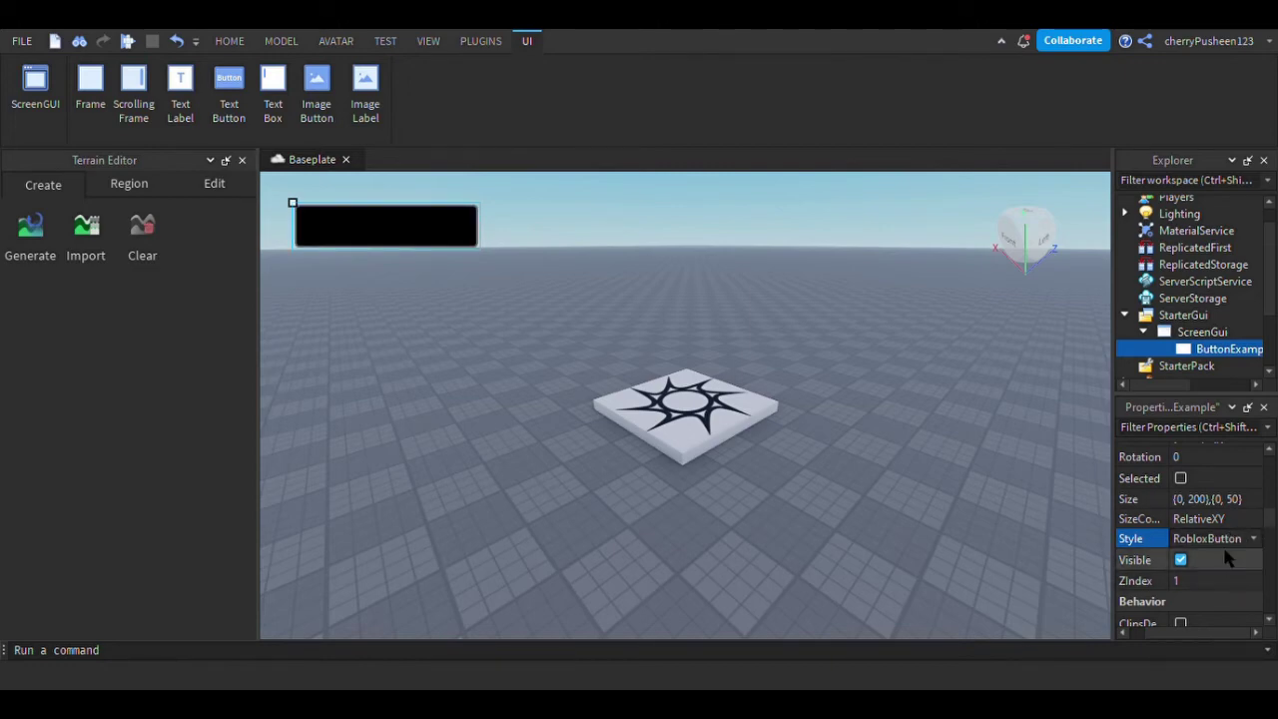
{"action": "key", "text": "Down"}
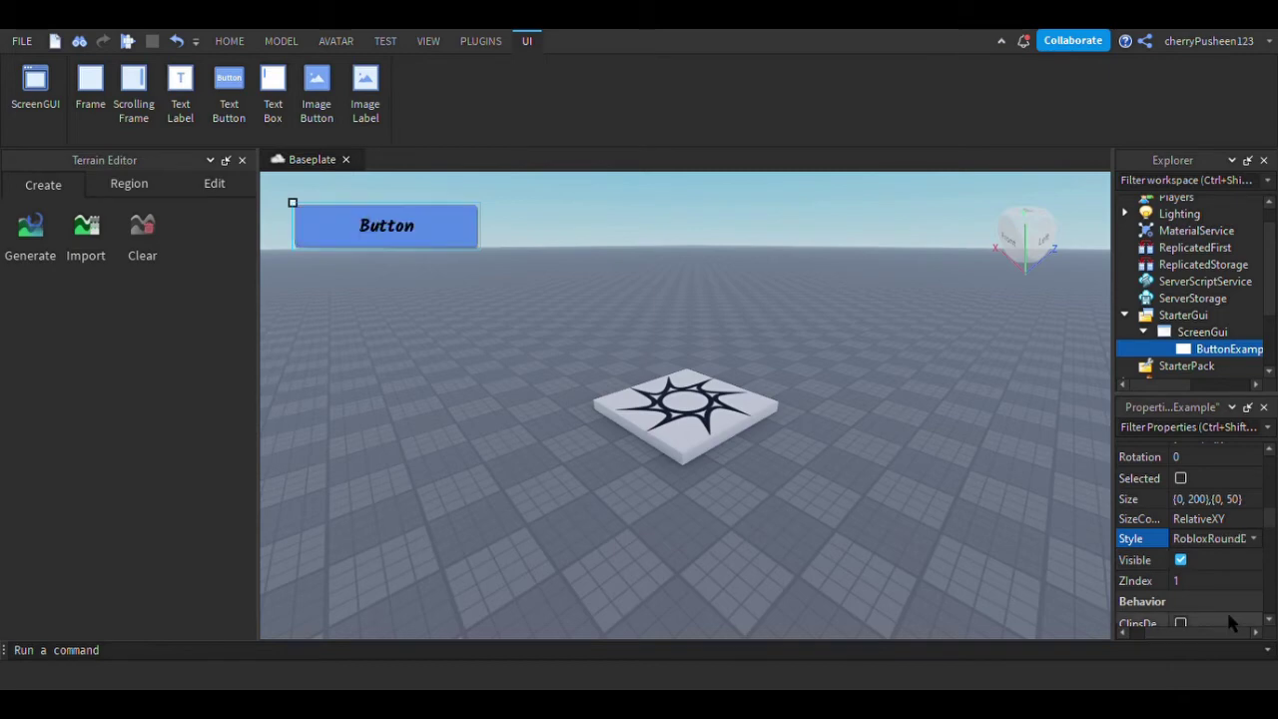
{"action": "left_click", "coordinate": [528, 530]}
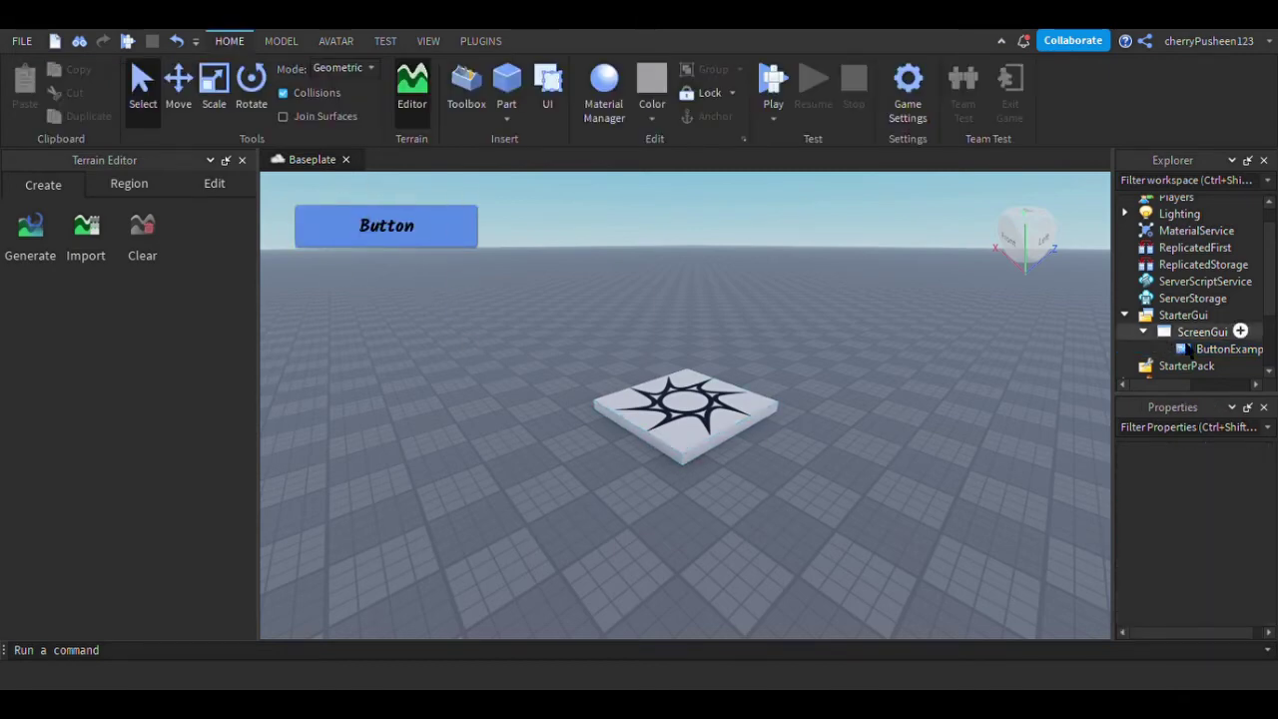
{"action": "left_click", "coordinate": [1190, 352]}
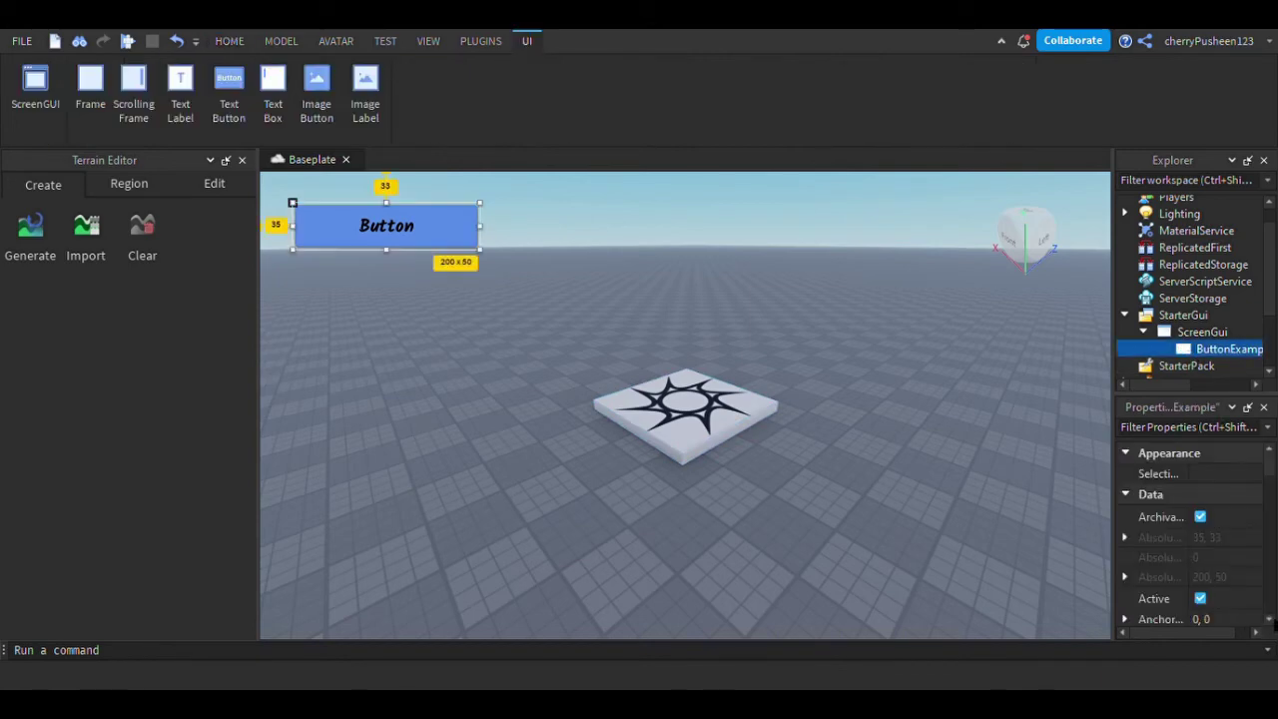
{"action": "scroll", "coordinate": [1221, 549], "scroll_direction": "down", "scroll_amount": 3}
Scroll through ButtonExample's properties past the Kalam Bold FontFace to the Text value.
{"action": "scroll", "coordinate": [1216, 561], "scroll_direction": "down", "scroll_amount": 15}
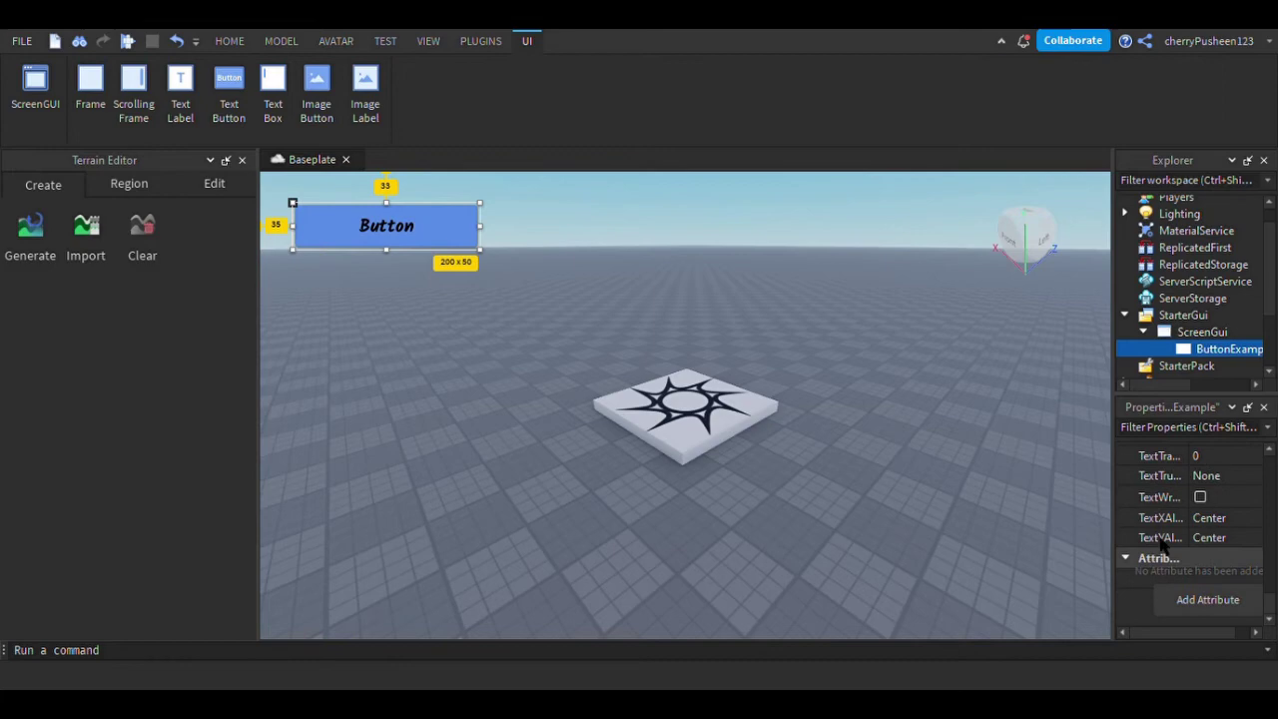
{"action": "scroll", "coordinate": [1204, 539], "scroll_direction": "up", "scroll_amount": 5}
{"action": "scroll", "coordinate": [1174, 526], "scroll_direction": "up", "scroll_amount": 10}
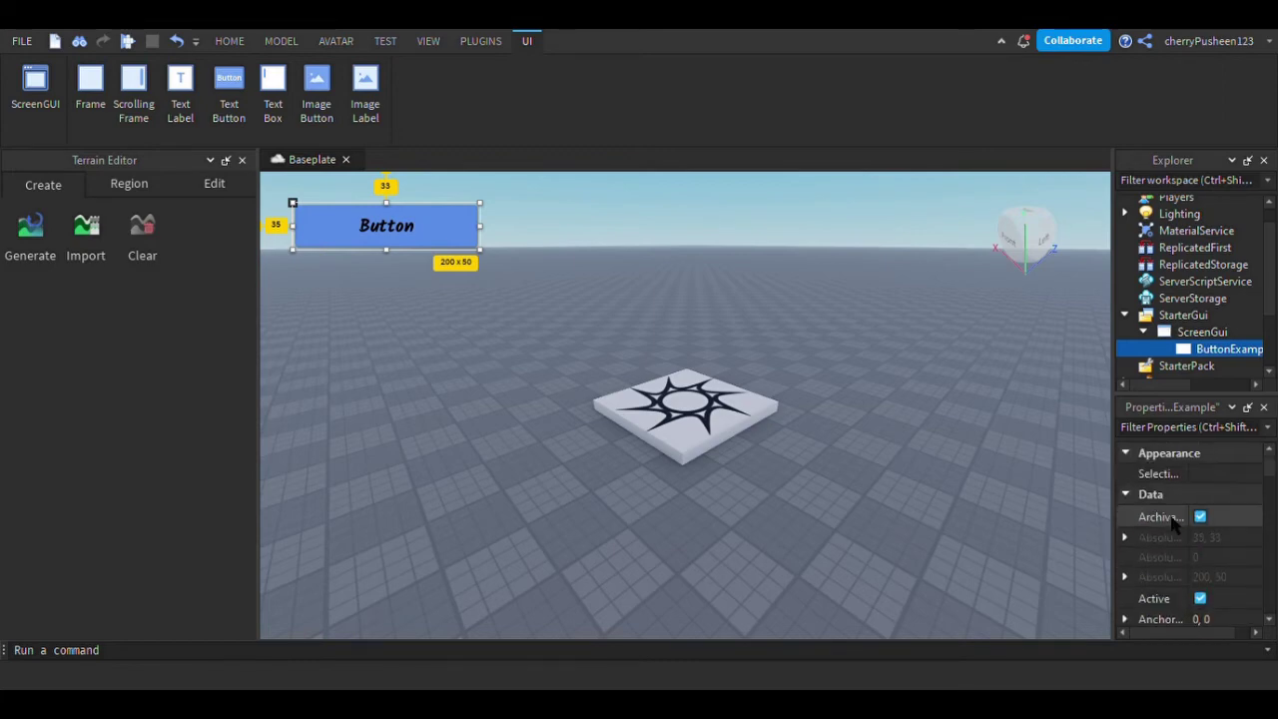
{"action": "scroll", "coordinate": [1174, 526], "scroll_direction": "down", "scroll_amount": 3}
{"action": "scroll", "coordinate": [1168, 529], "scroll_direction": "up", "scroll_amount": 3}
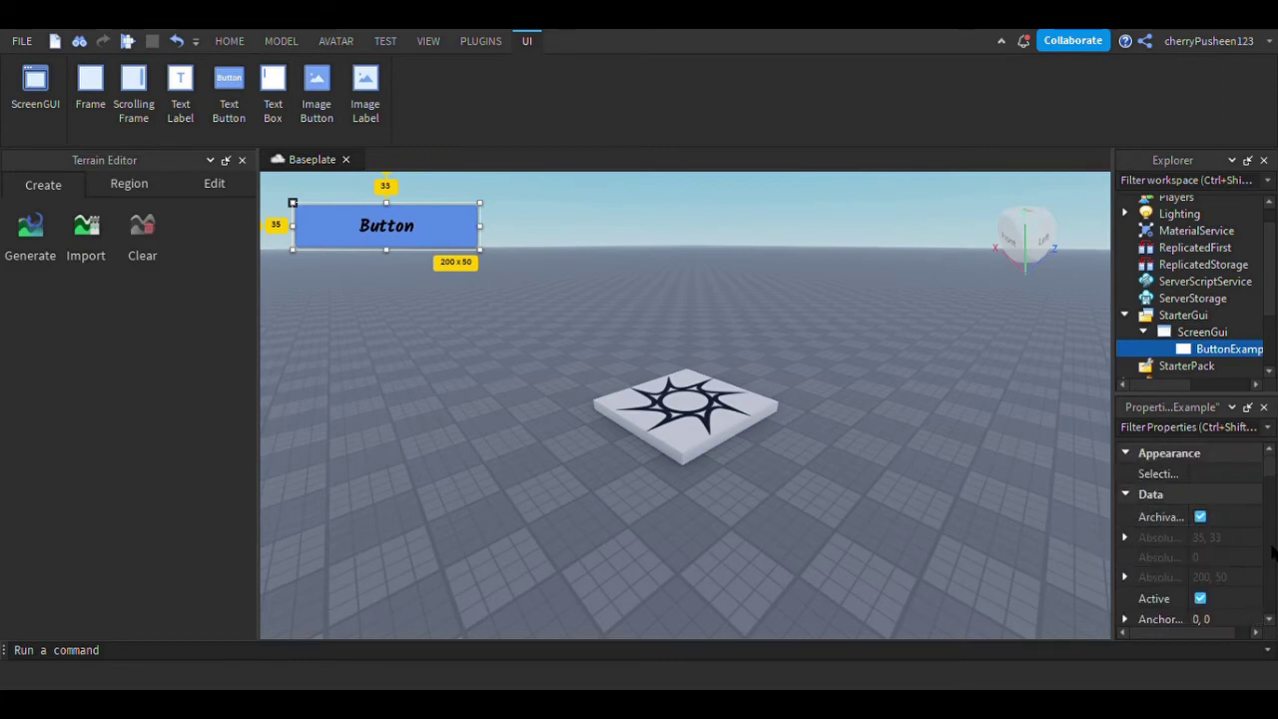
{"action": "scroll", "coordinate": [1198, 550], "scroll_direction": "down", "scroll_amount": 6}
{"action": "scroll", "coordinate": [1193, 559], "scroll_direction": "up", "scroll_amount": 1}
{"action": "scroll", "coordinate": [1190, 565], "scroll_direction": "down", "scroll_amount": 3}
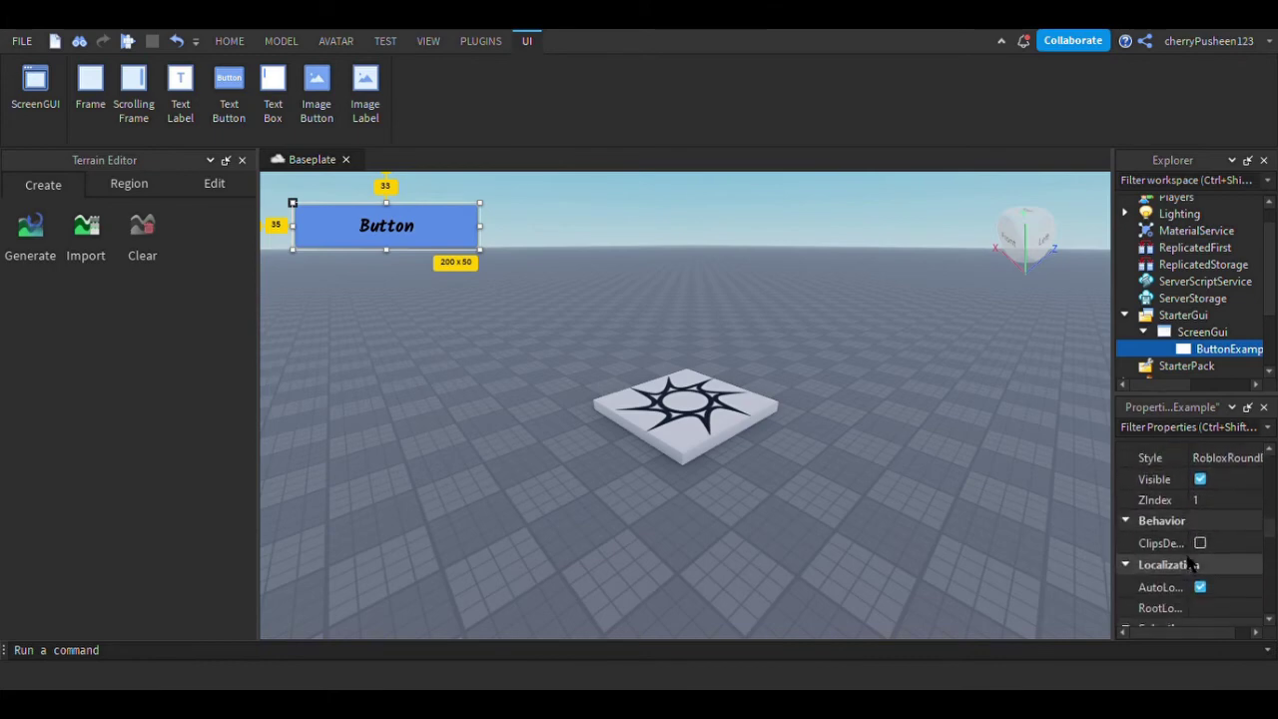
{"action": "scroll", "coordinate": [1190, 565], "scroll_direction": "down", "scroll_amount": 1}
{"action": "scroll", "coordinate": [1190, 565], "scroll_direction": "up", "scroll_amount": 8}
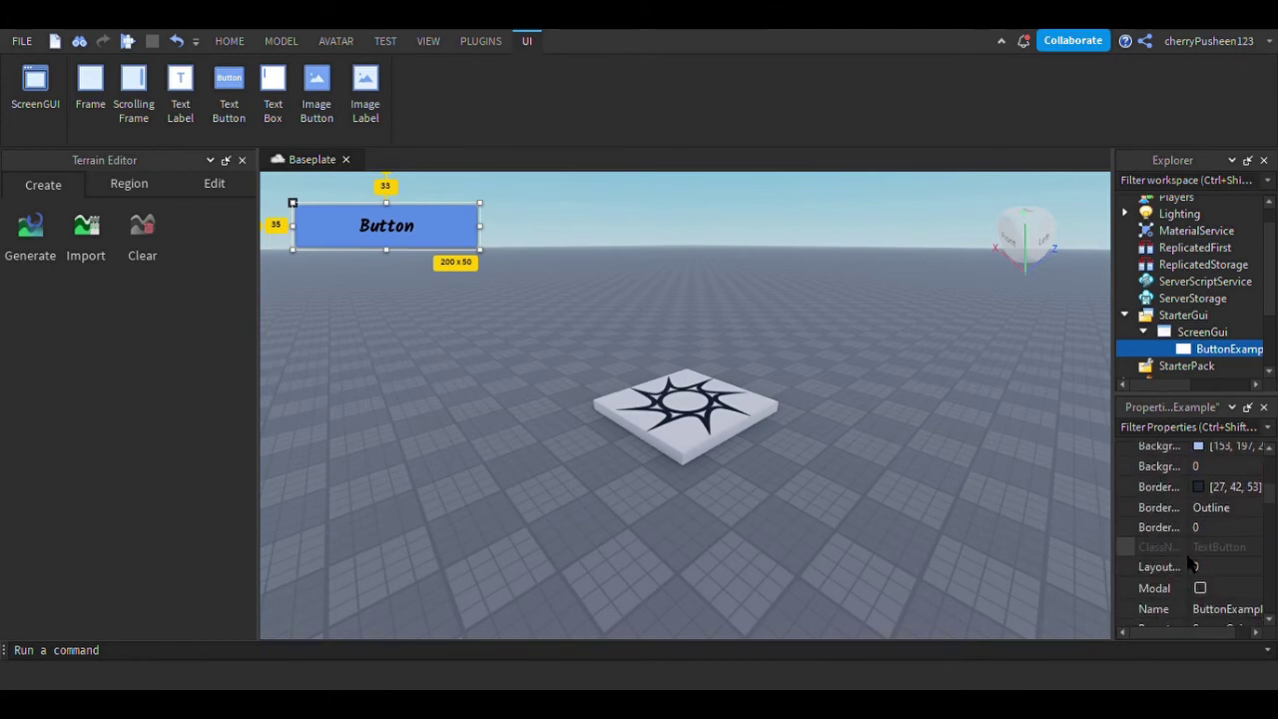
{"action": "scroll", "coordinate": [1190, 565], "scroll_direction": "up", "scroll_amount": 3}
{"action": "scroll", "coordinate": [1190, 565], "scroll_direction": "down", "scroll_amount": 1}
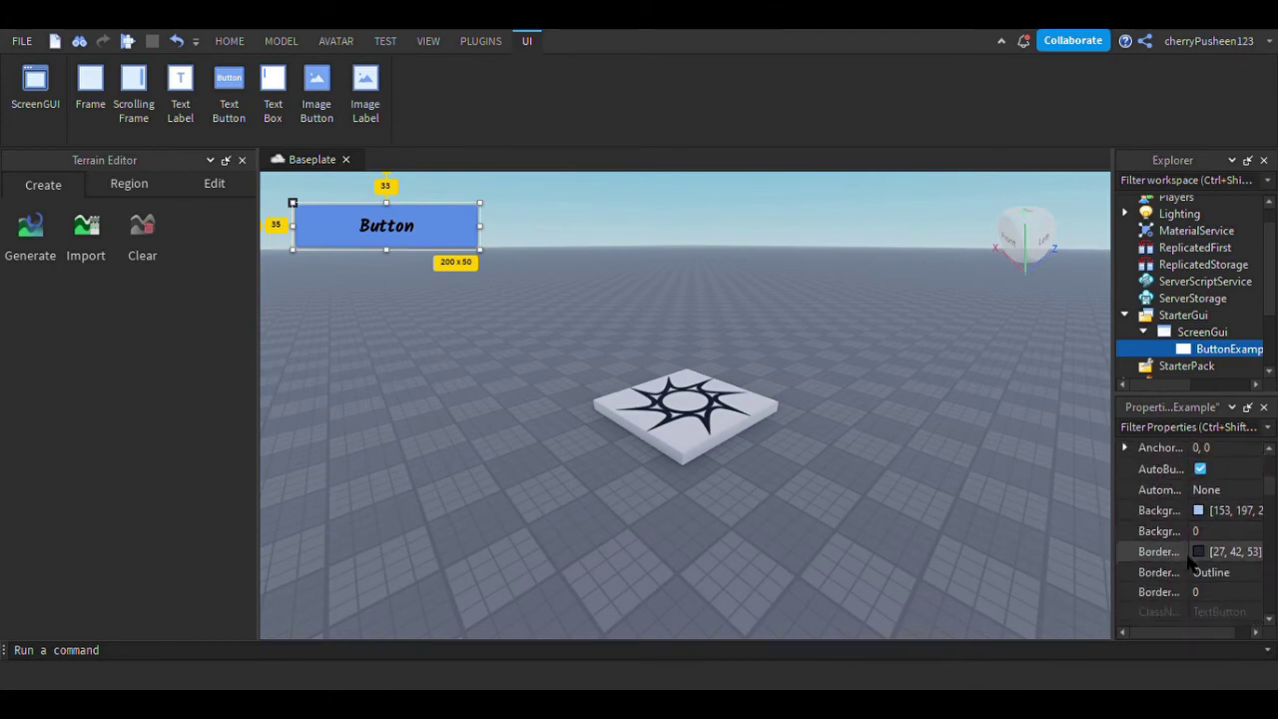
{"action": "scroll", "coordinate": [1190, 565], "scroll_direction": "down", "scroll_amount": 6}
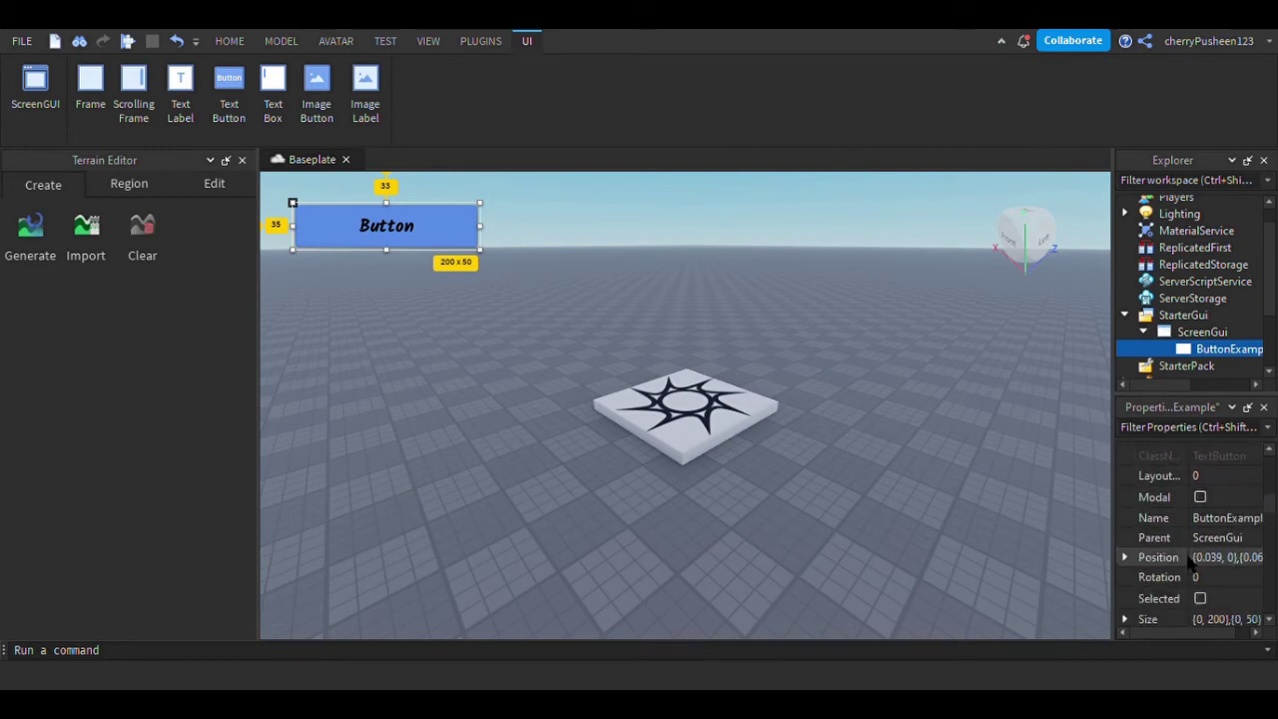
{"action": "scroll", "coordinate": [1190, 565], "scroll_direction": "down", "scroll_amount": 6}
{"action": "scroll", "coordinate": [1190, 565], "scroll_direction": "up", "scroll_amount": 3}
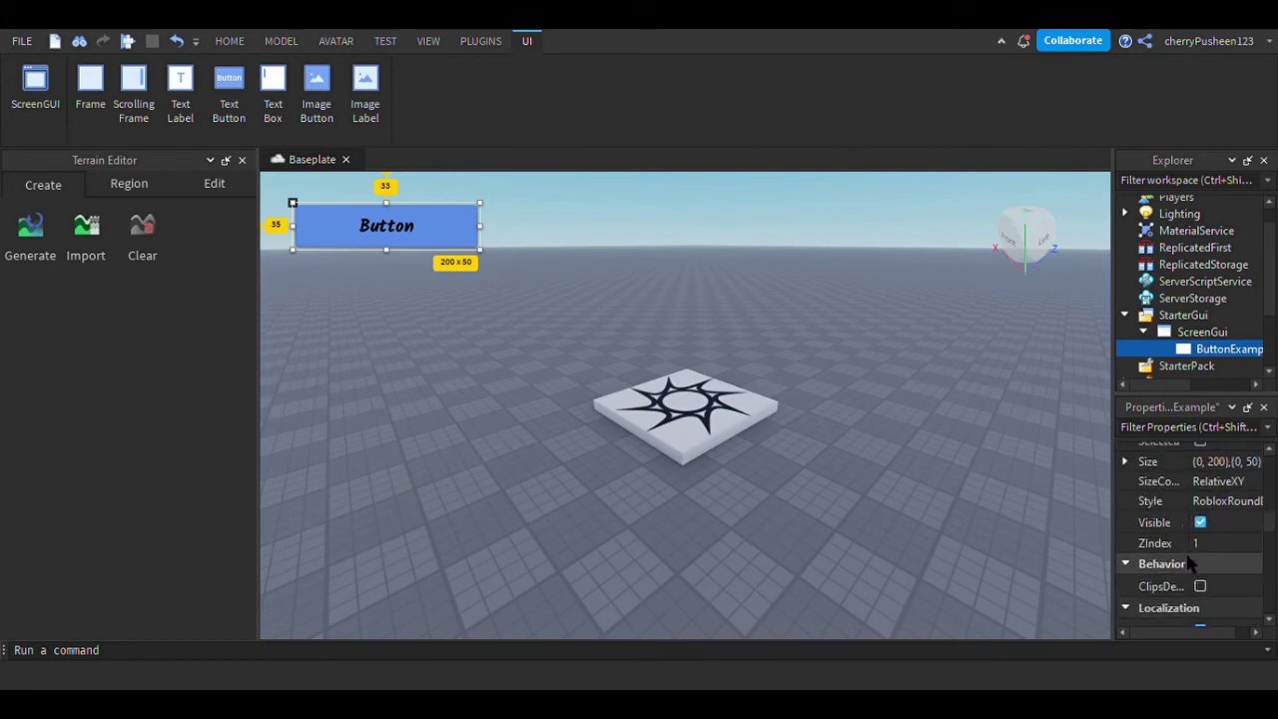
{"action": "scroll", "coordinate": [1188, 564], "scroll_direction": "up", "scroll_amount": 8}
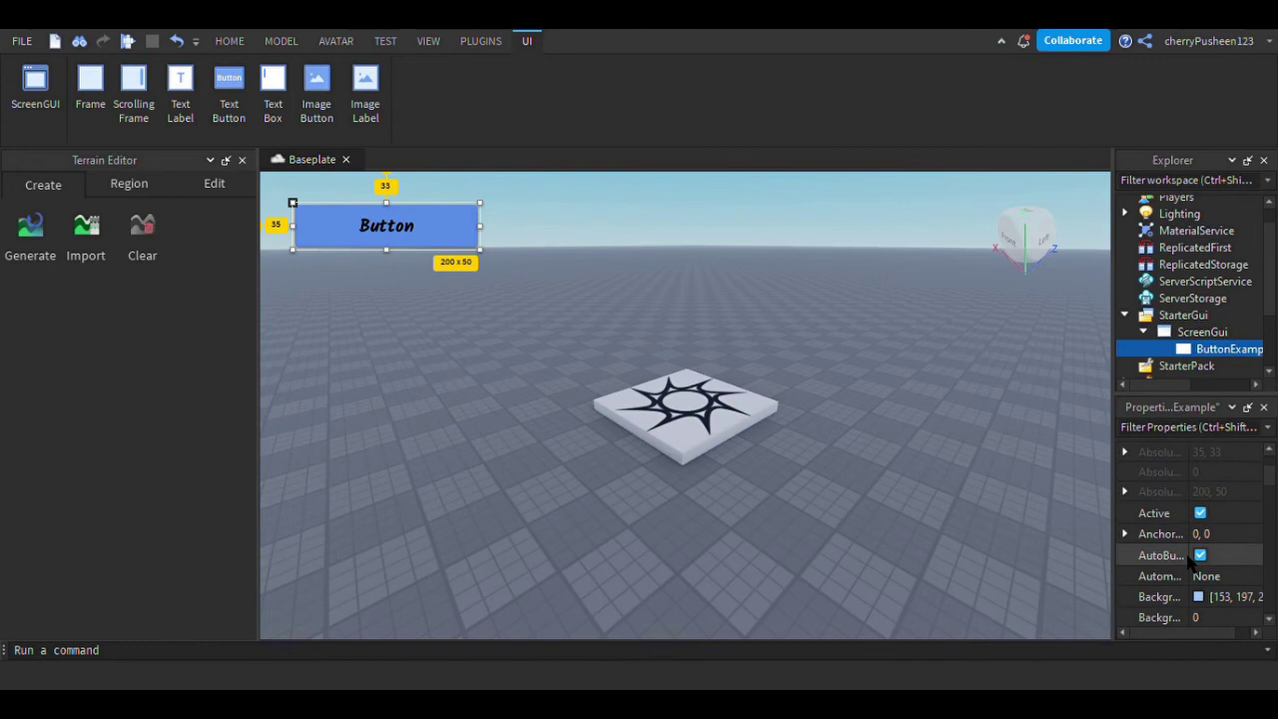
{"action": "scroll", "coordinate": [1188, 564], "scroll_direction": "up", "scroll_amount": 3}
{"action": "scroll", "coordinate": [1186, 564], "scroll_direction": "down", "scroll_amount": 10}
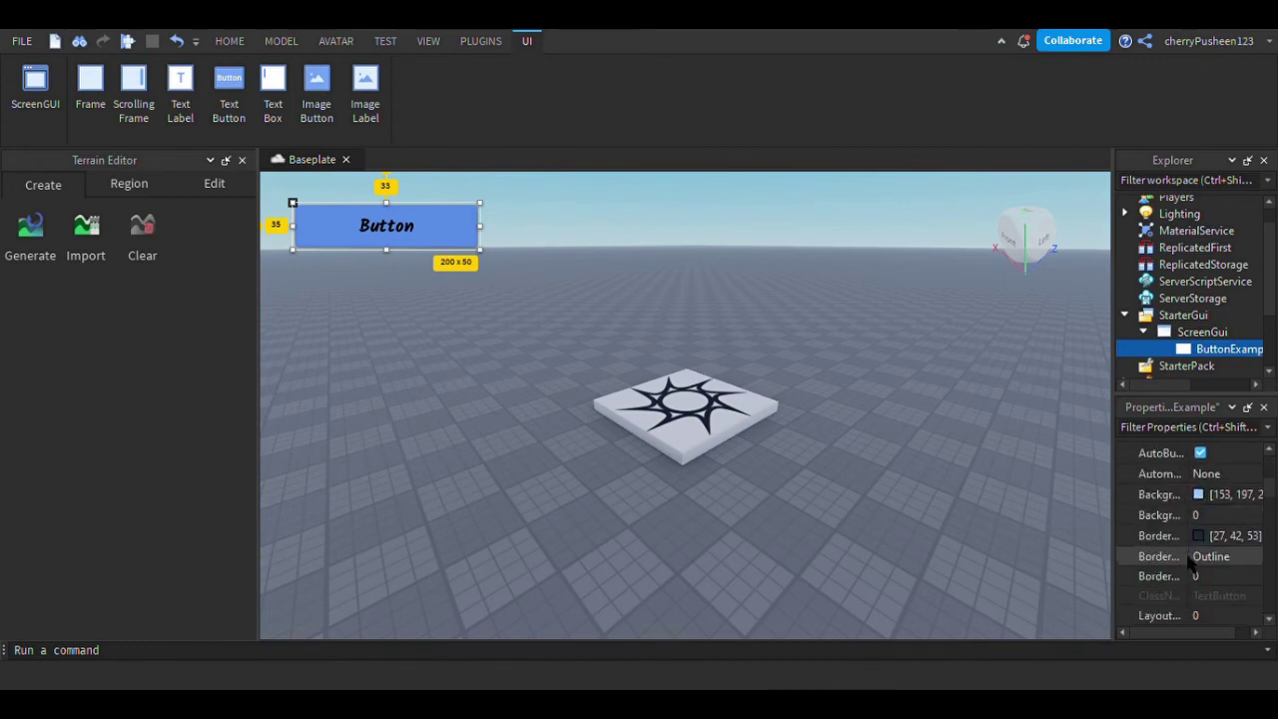
{"action": "scroll", "coordinate": [1188, 563], "scroll_direction": "down", "scroll_amount": 5}
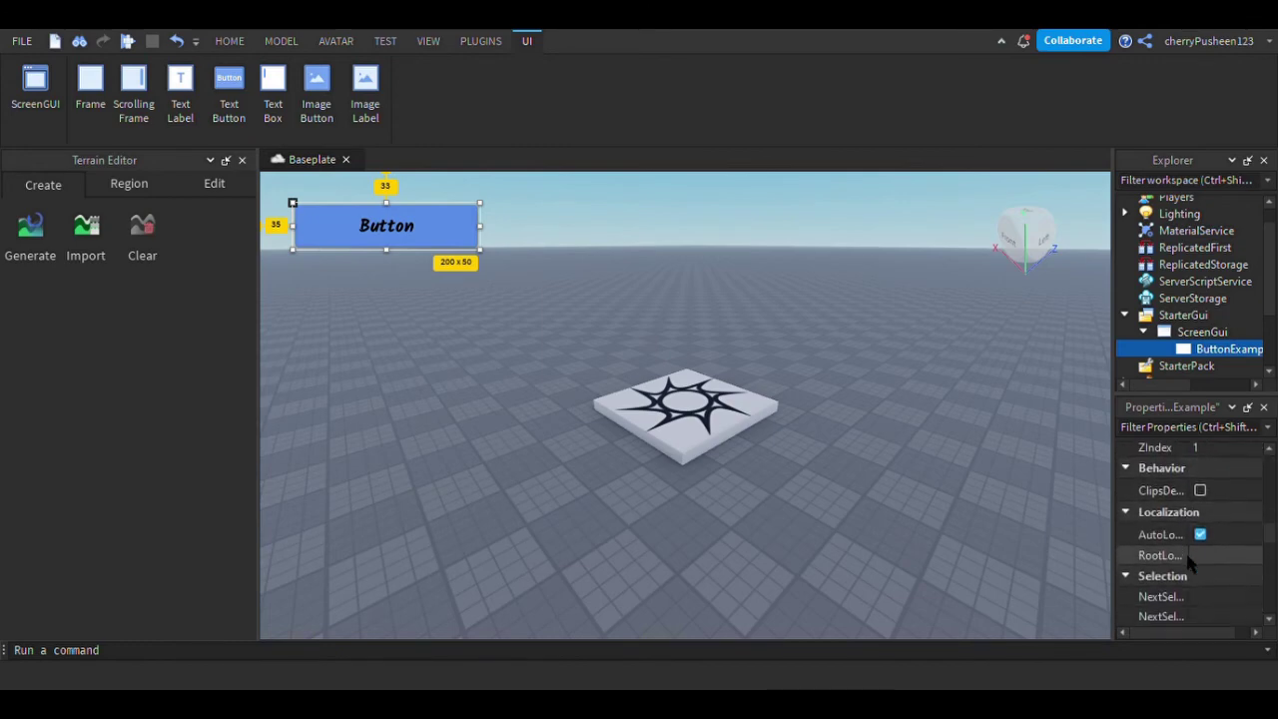
{"action": "scroll", "coordinate": [1188, 564], "scroll_direction": "down", "scroll_amount": 4}
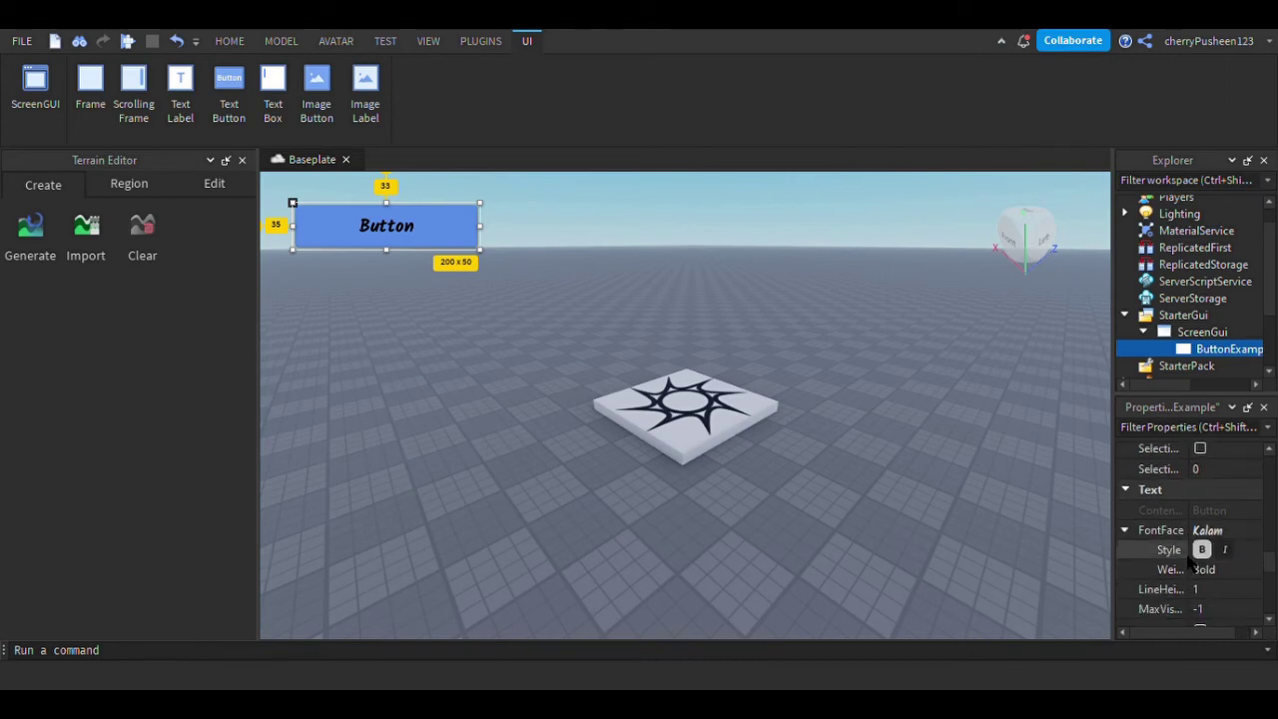
{"action": "scroll", "coordinate": [1188, 565], "scroll_direction": "down", "scroll_amount": 3}
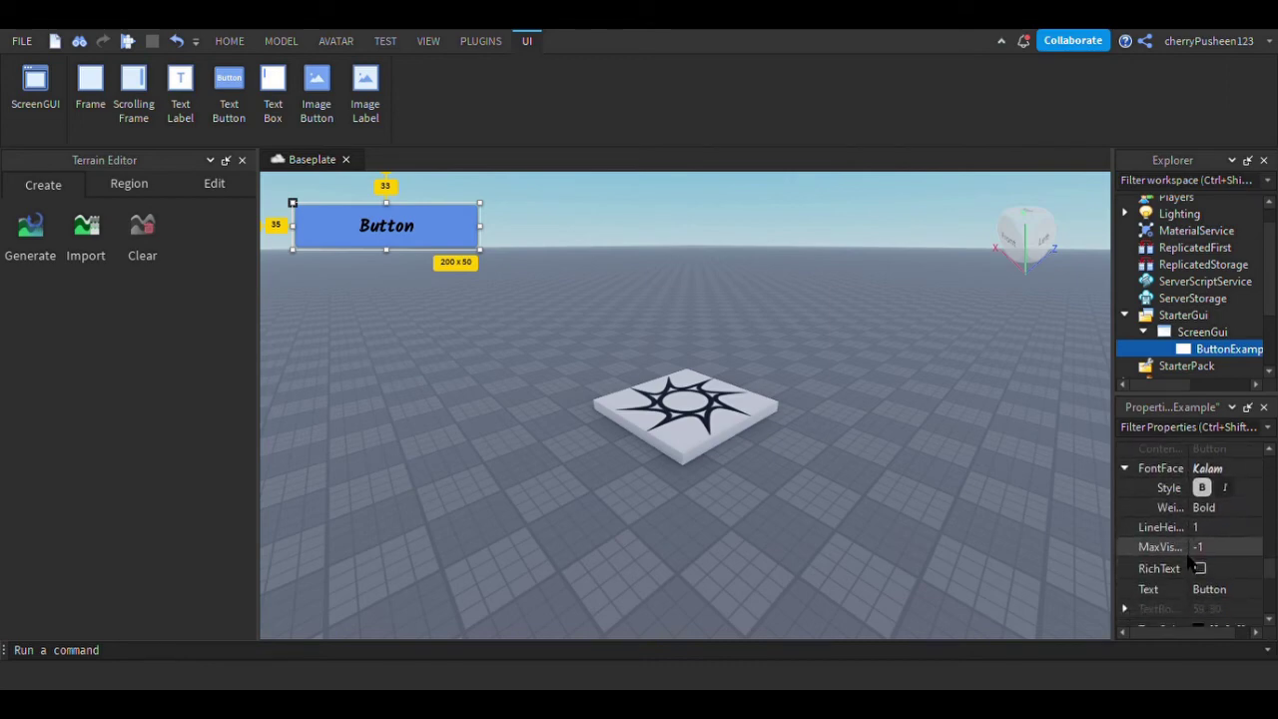
{"action": "scroll", "coordinate": [1190, 565], "scroll_direction": "down", "scroll_amount": 1}
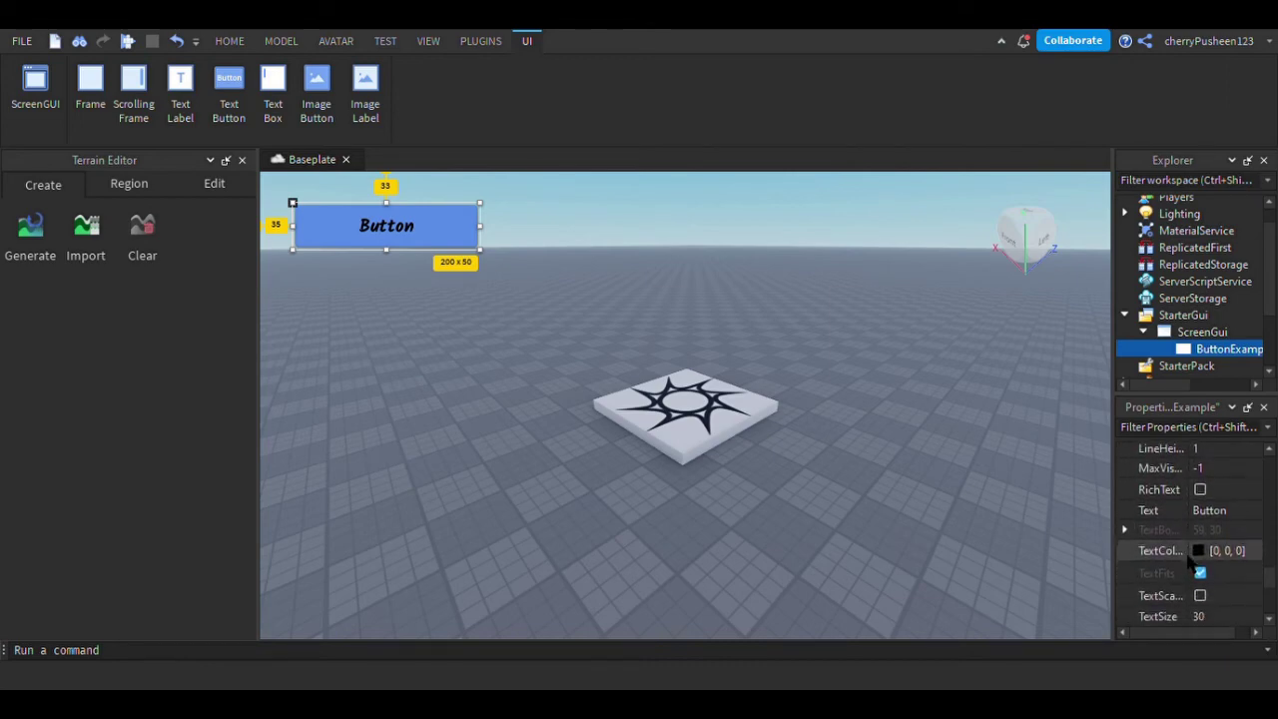
Change the button's Text from 'Button' to 'Shop'.
{"action": "left_click", "coordinate": [1208, 512]}
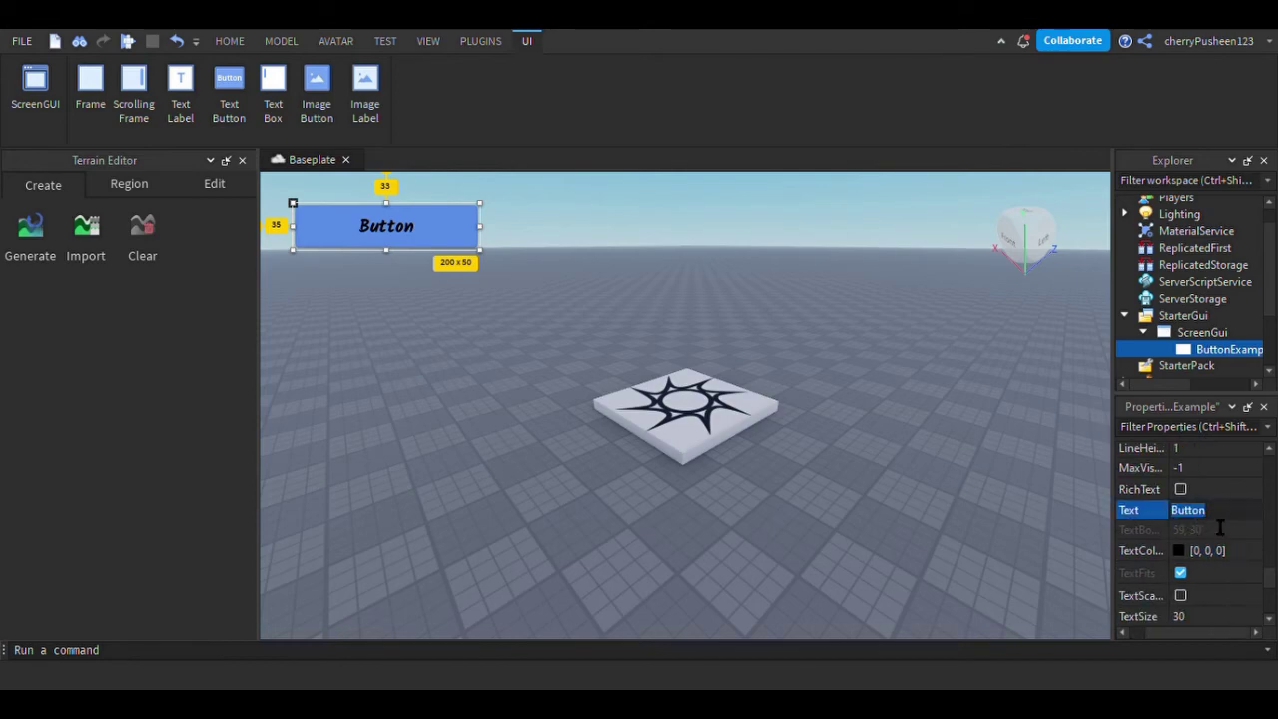
{"action": "type", "text": "\\"}
{"action": "key", "text": "Return"}
{"action": "left_click", "coordinate": [997, 530]}
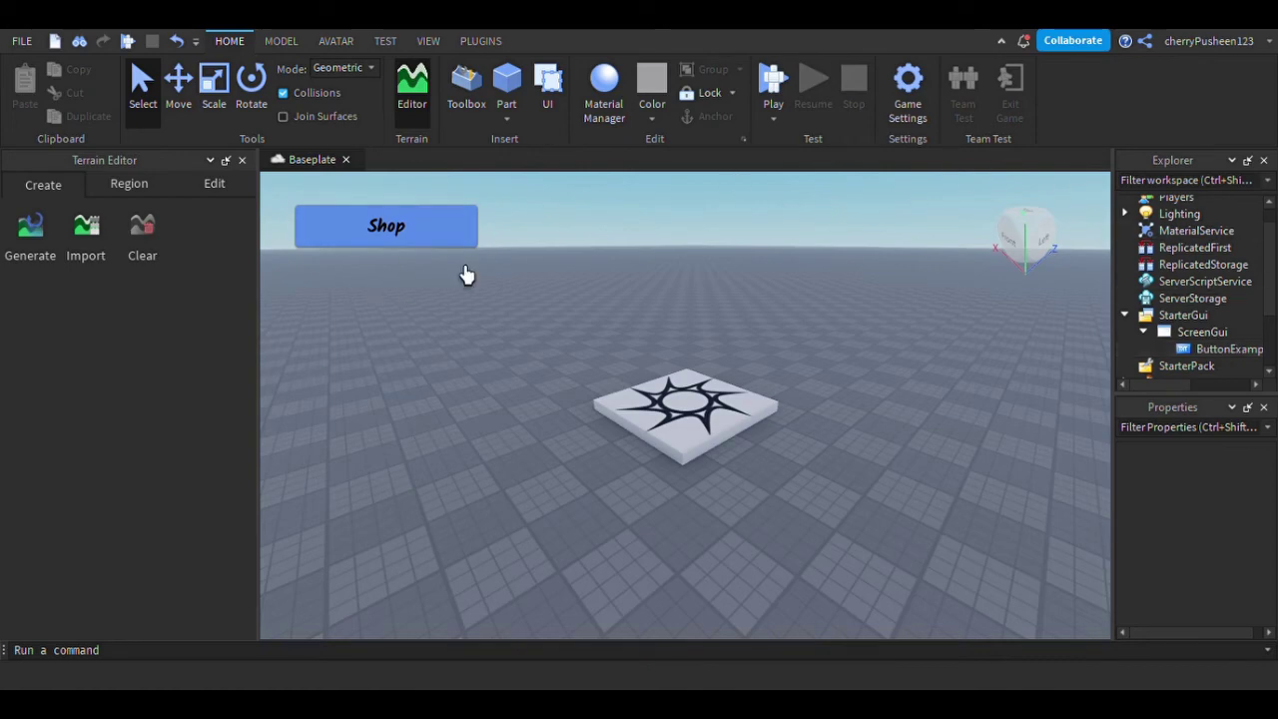
{"action": "left_click", "coordinate": [1220, 350]}
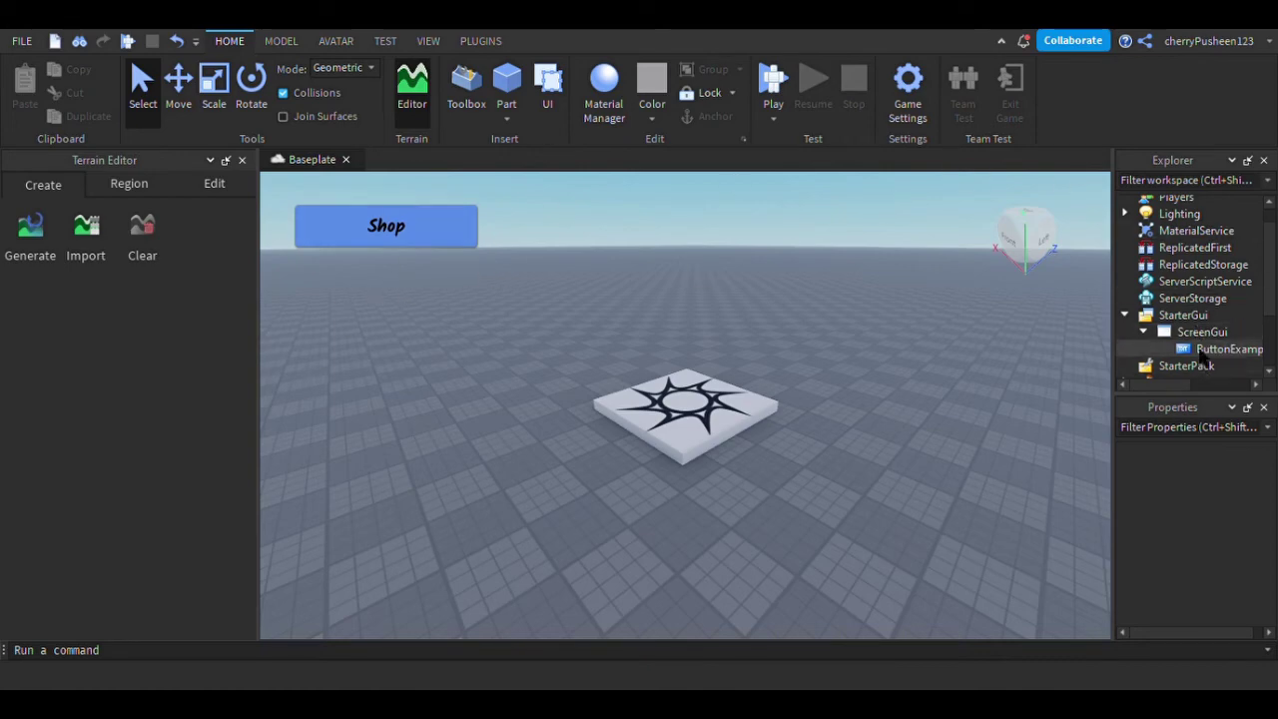
{"action": "left_click", "coordinate": [724, 447]}
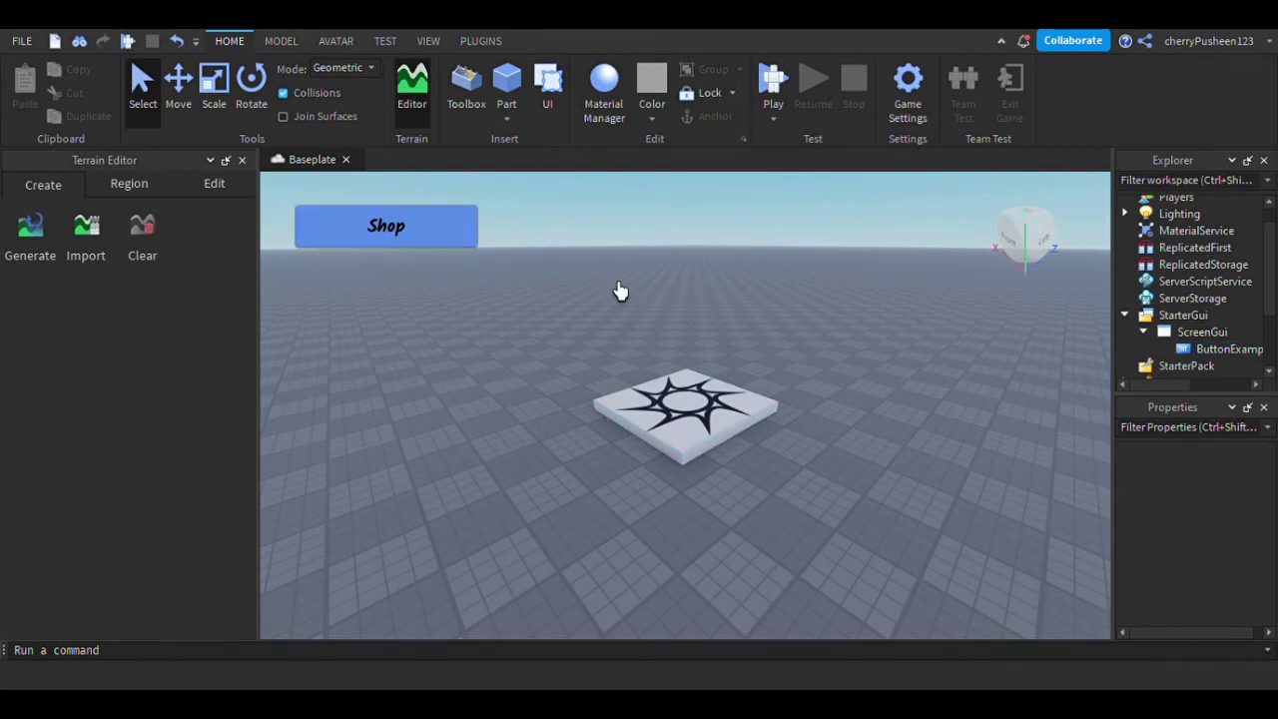
{"action": "left_click", "coordinate": [1198, 349]}
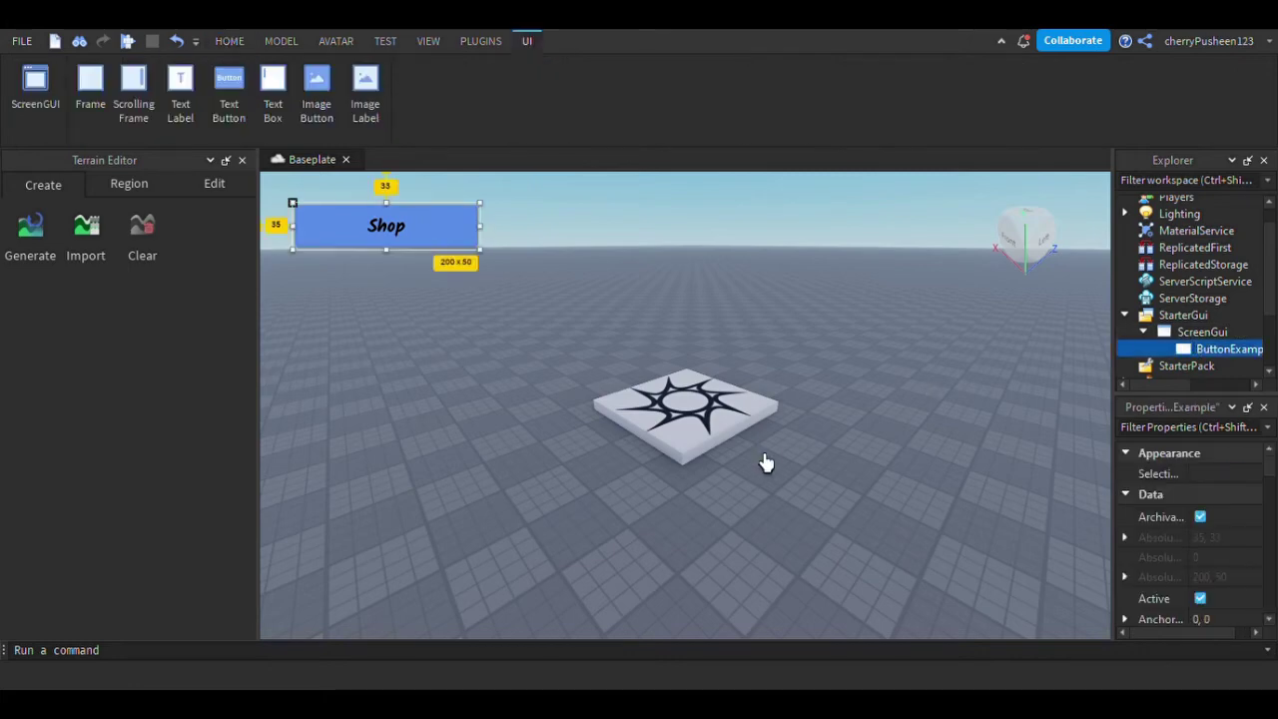
{"action": "left_click", "coordinate": [543, 442]}
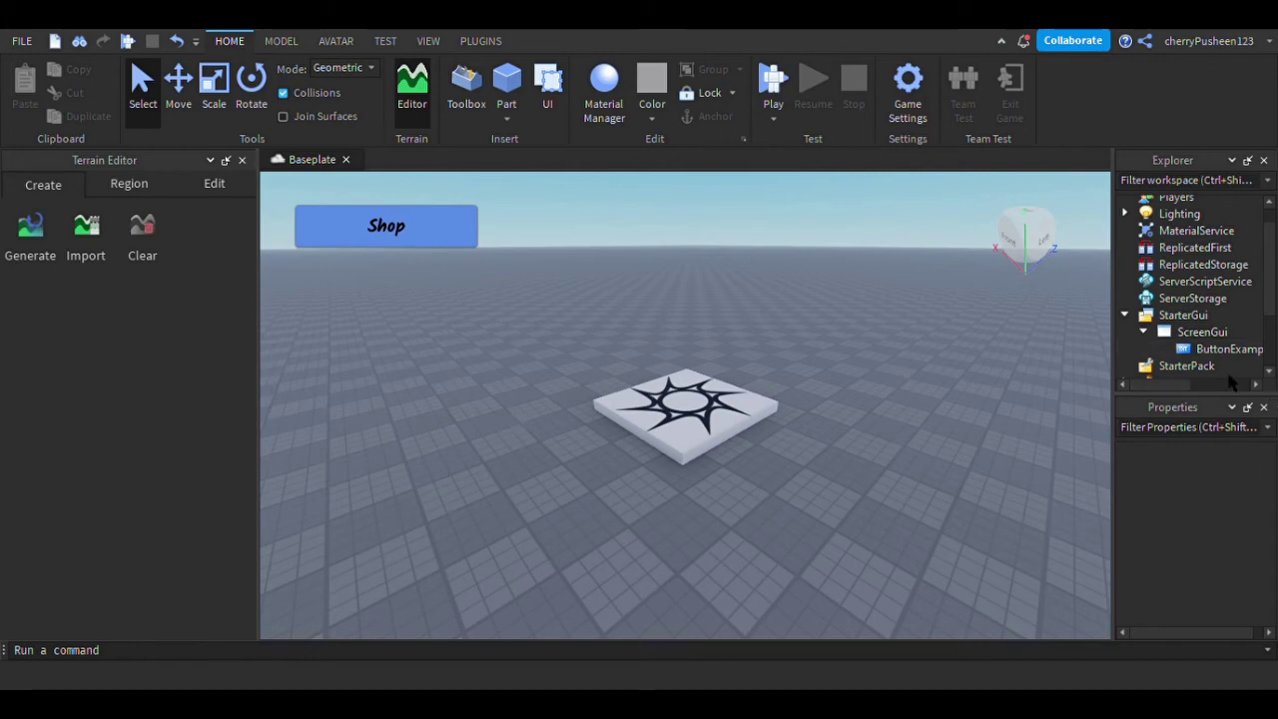
{"action": "left_click", "coordinate": [1220, 350]}
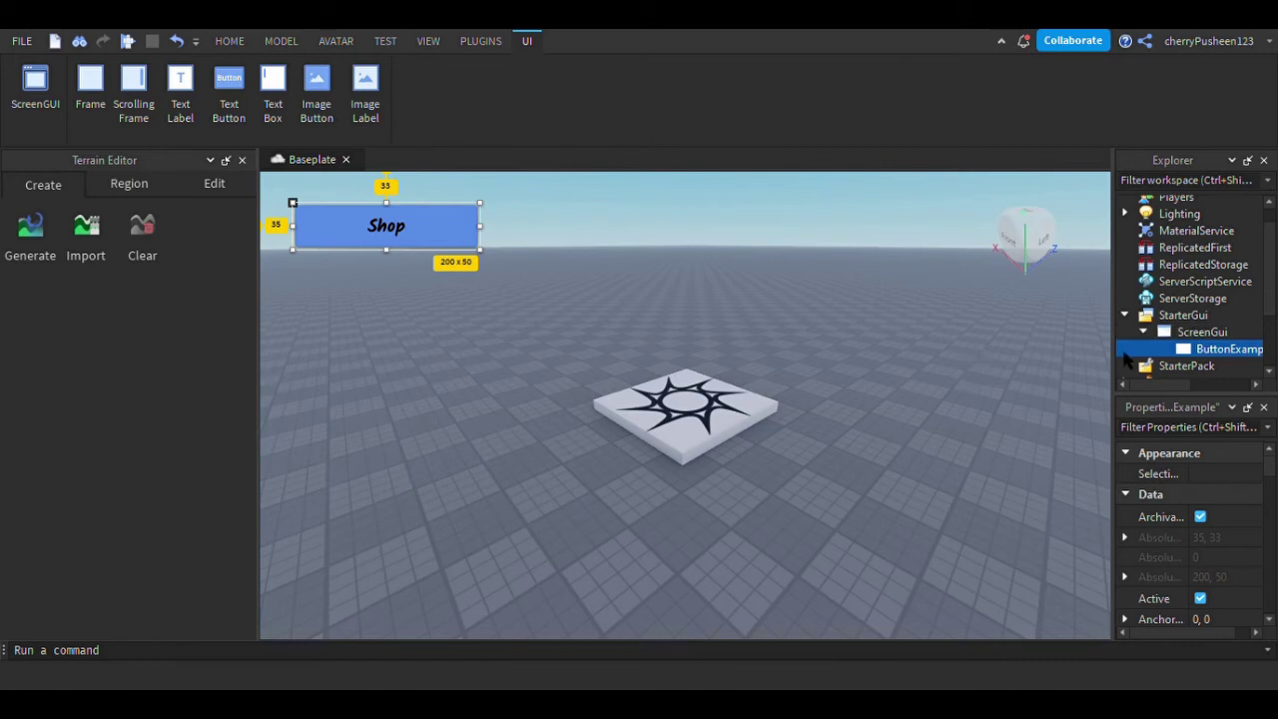
{"action": "mouse_move", "coordinate": [1238, 334]}
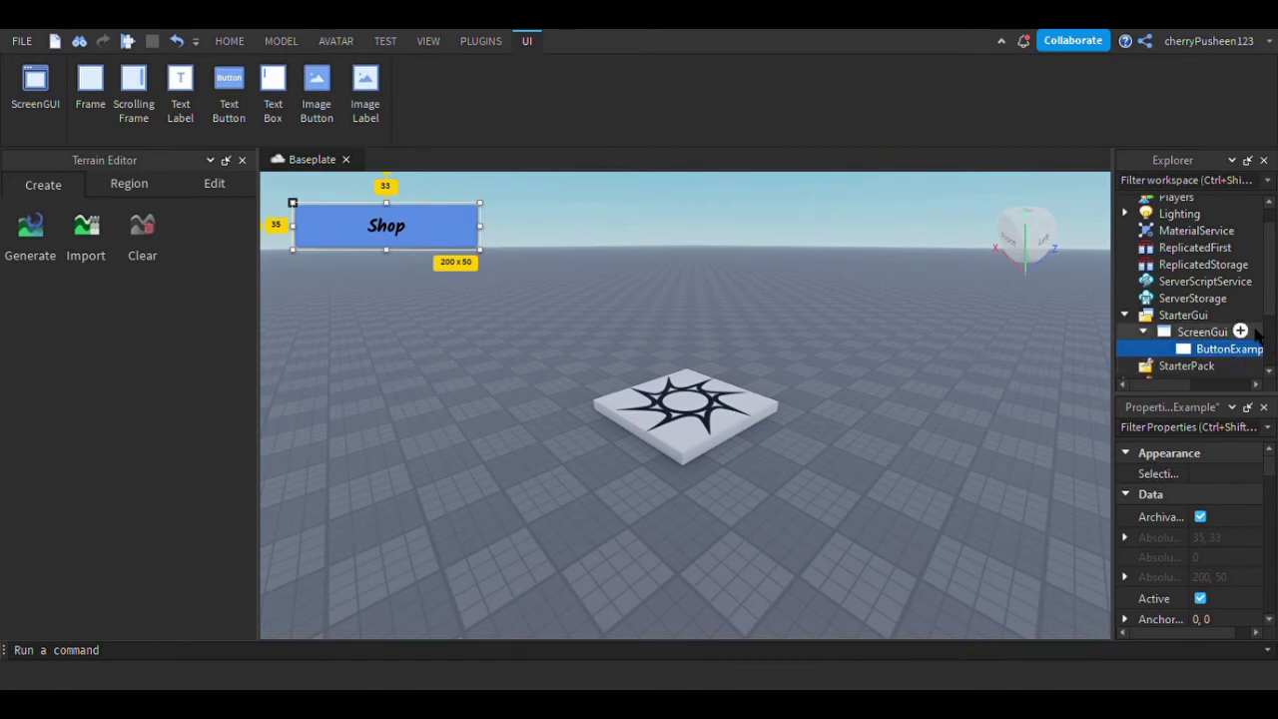
{"action": "left_click", "coordinate": [1234, 332]}
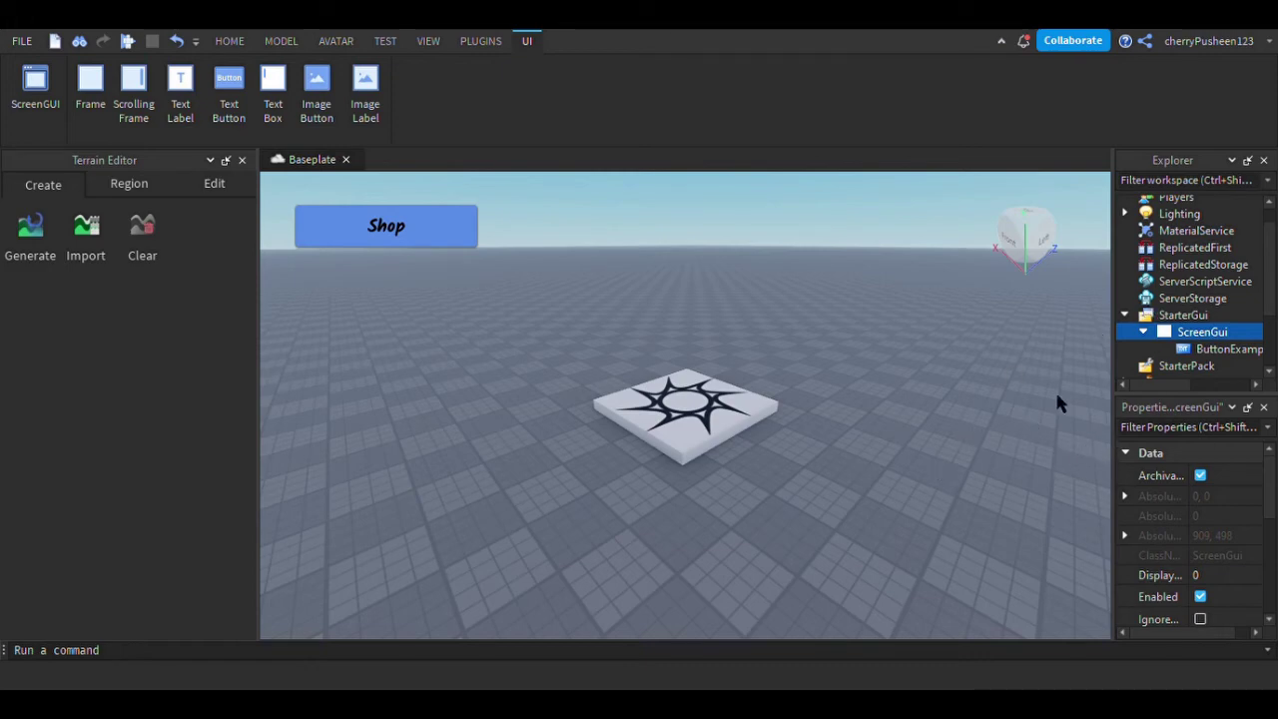
{"action": "key", "text": "ctrl+shift+v"}
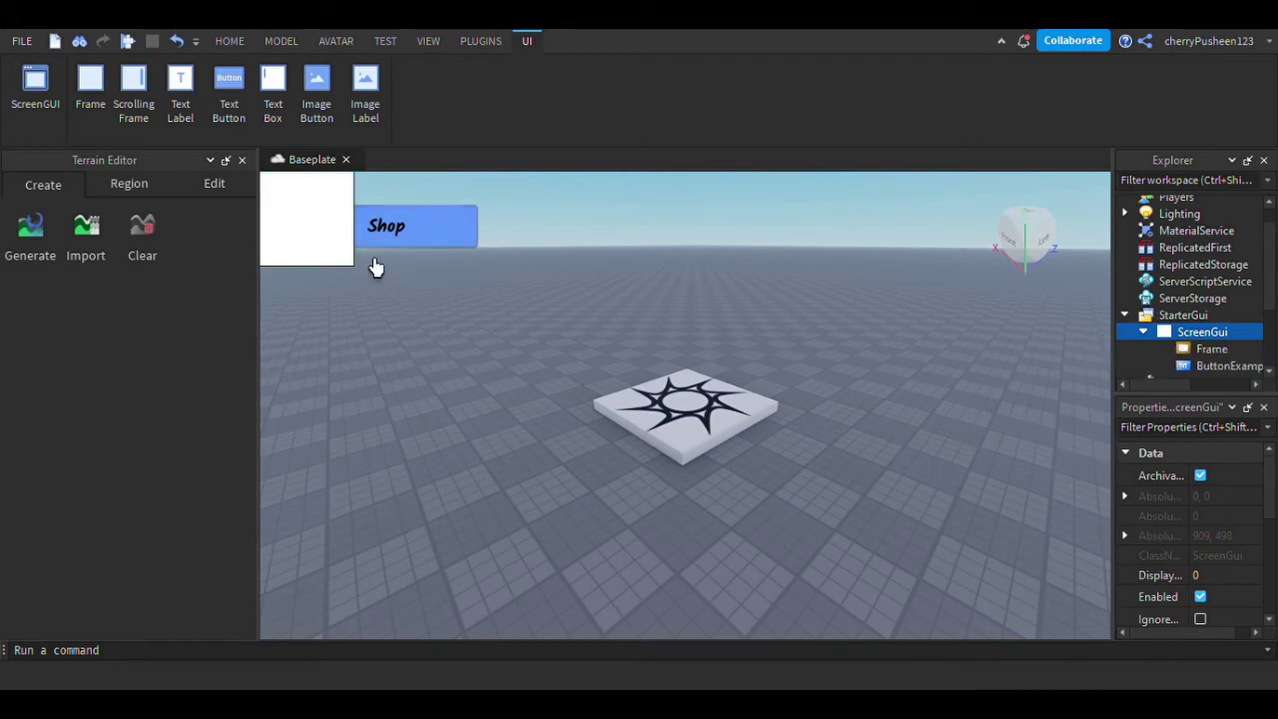
{"action": "left_click_drag", "start_coordinate": [418, 289], "coordinate": [853, 312]}
{"action": "scroll", "coordinate": [1201, 594], "scroll_direction": "down", "scroll_amount": 3}
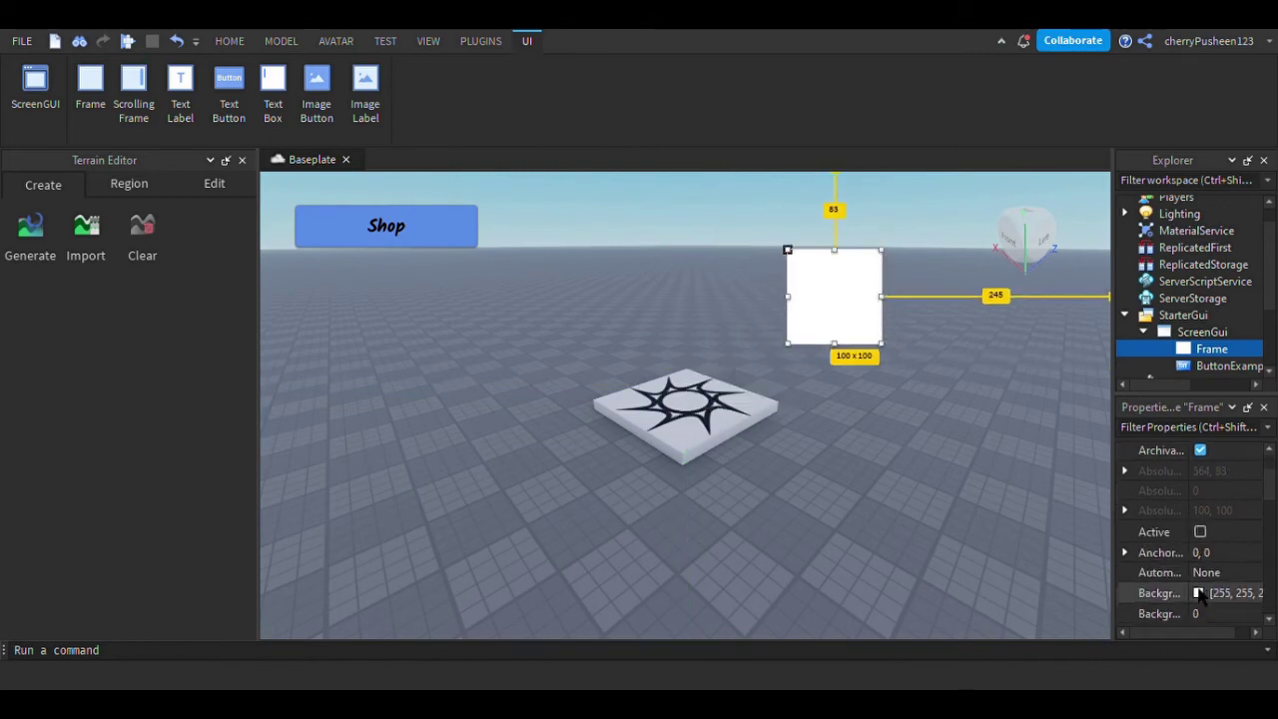
{"action": "scroll", "coordinate": [1199, 595], "scroll_direction": "down", "scroll_amount": 10}
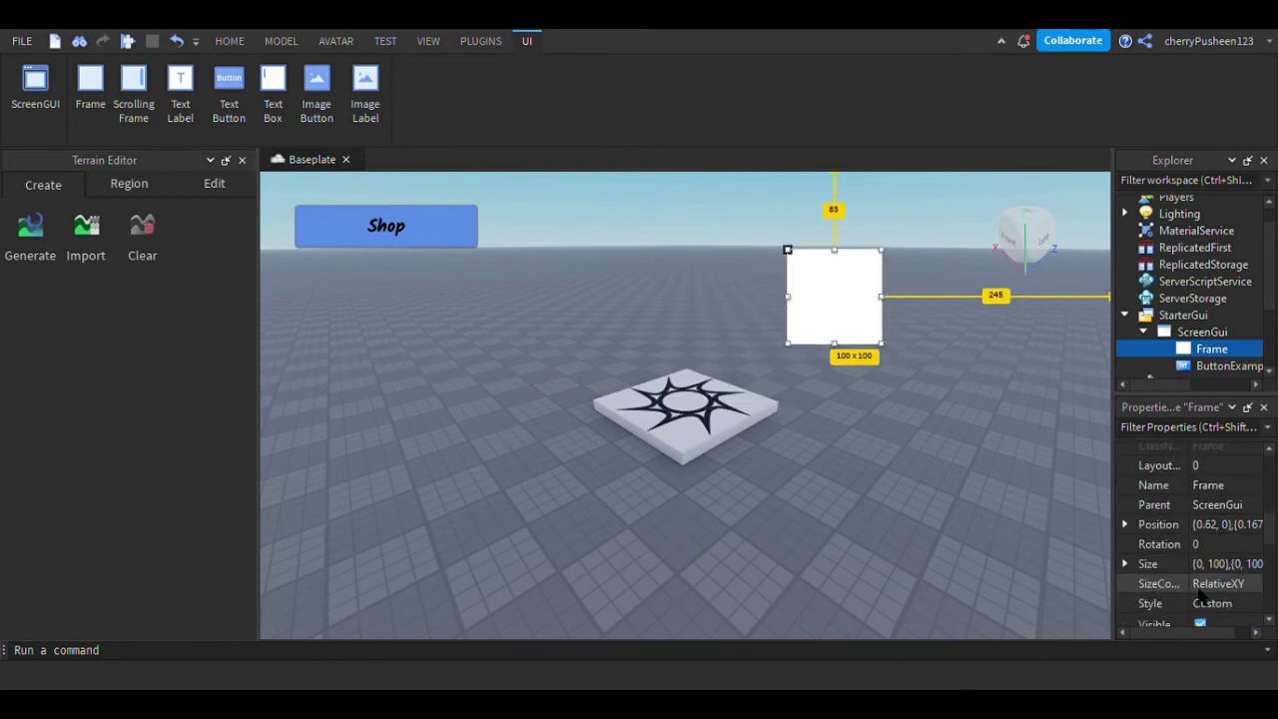
{"action": "scroll", "coordinate": [1196, 583], "scroll_direction": "down", "scroll_amount": 2}
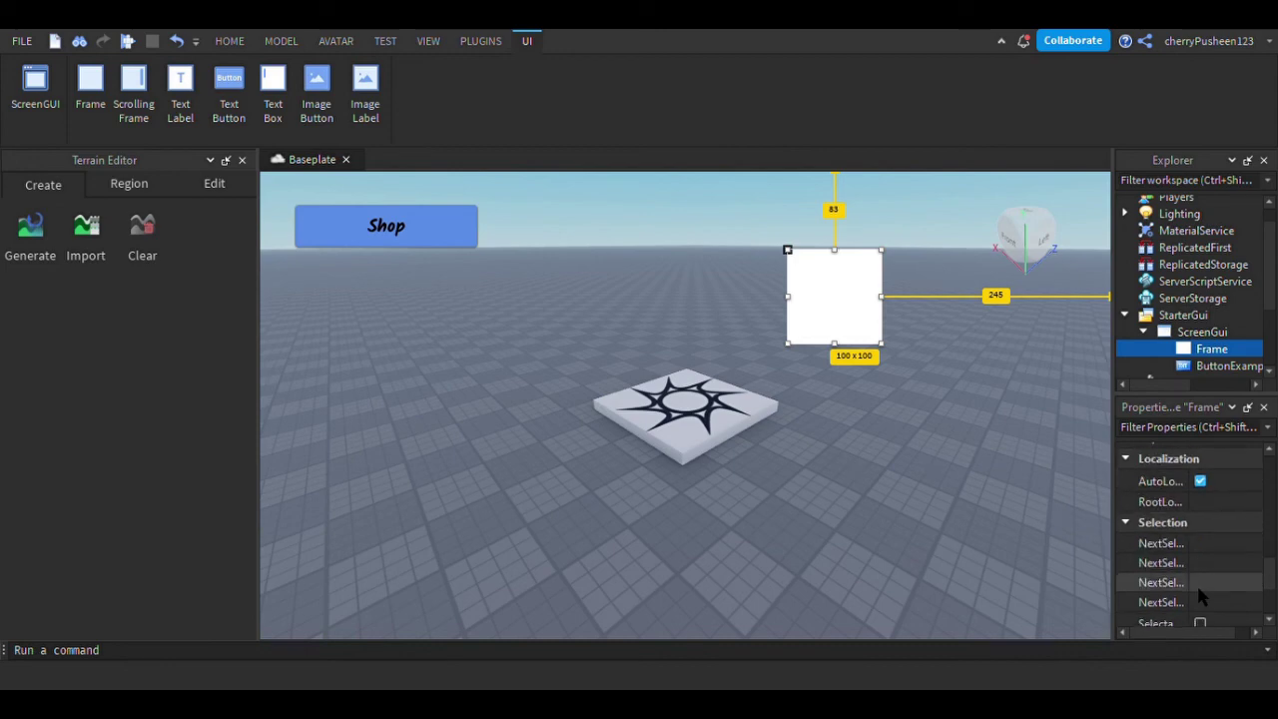
{"action": "key", "text": "Delete"}
{"action": "left_click", "coordinate": [1233, 349]}
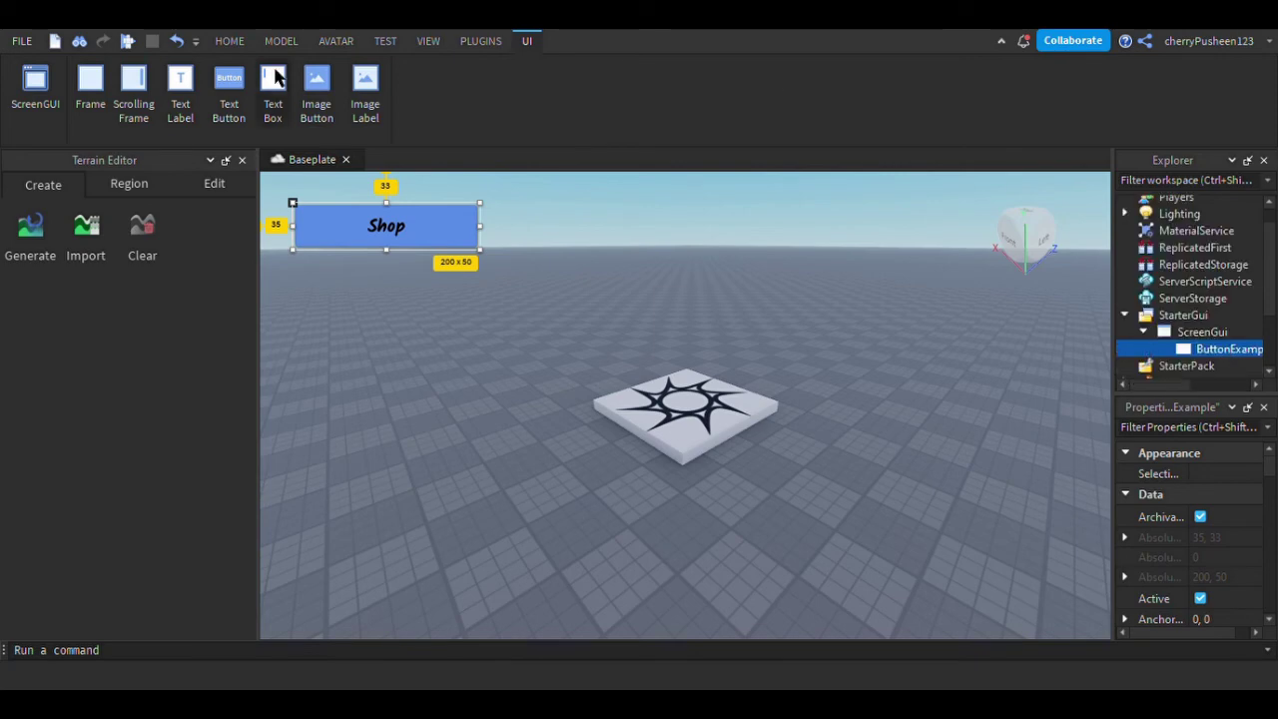
Switch back to the HOME tab to return to the general editing tools.
{"action": "left_click", "coordinate": [226, 46]}
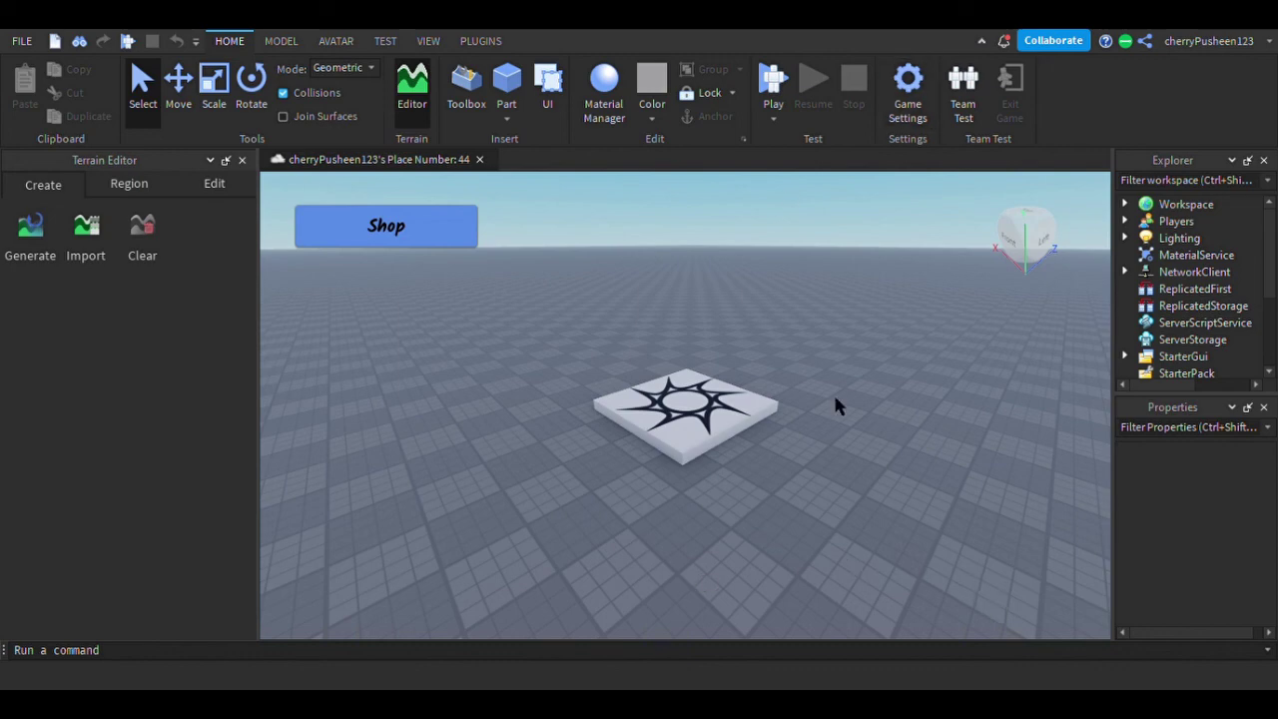
Play-test the game, running the character around the baseplate with WASD and a jump, then stop.
{"action": "left_click", "coordinate": [773, 88]}
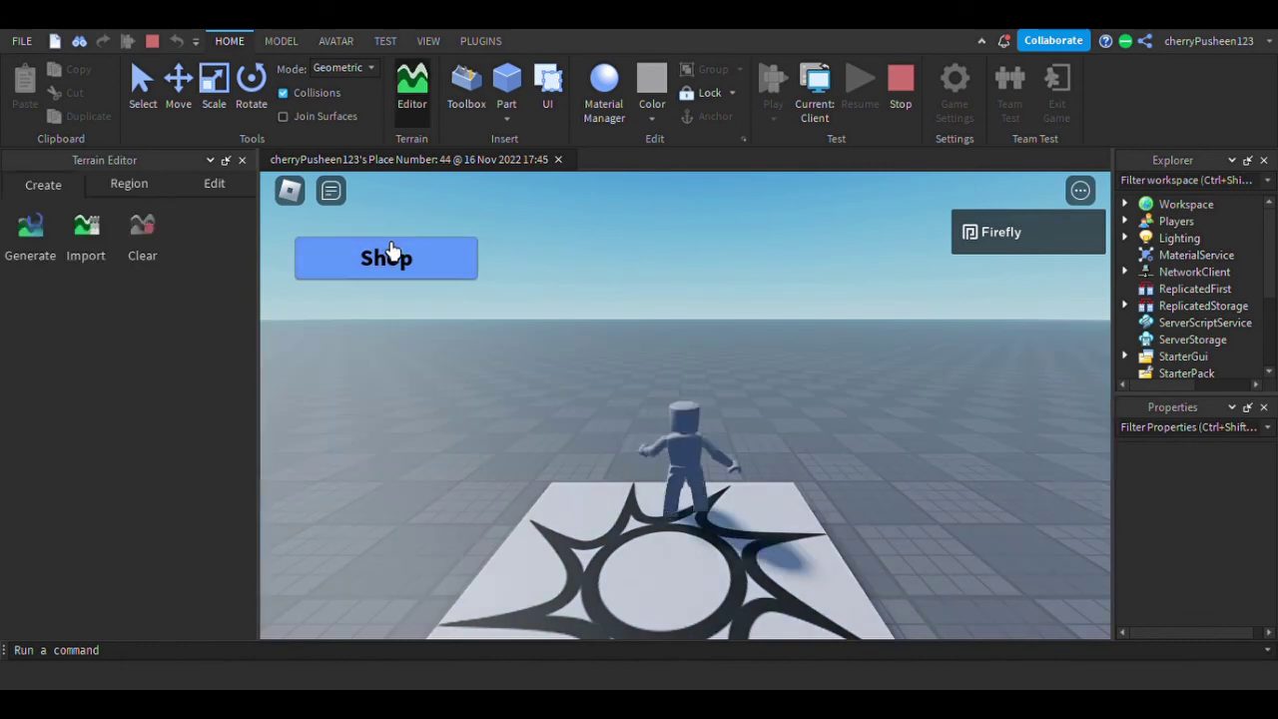
{"action": "key", "text": "s"}
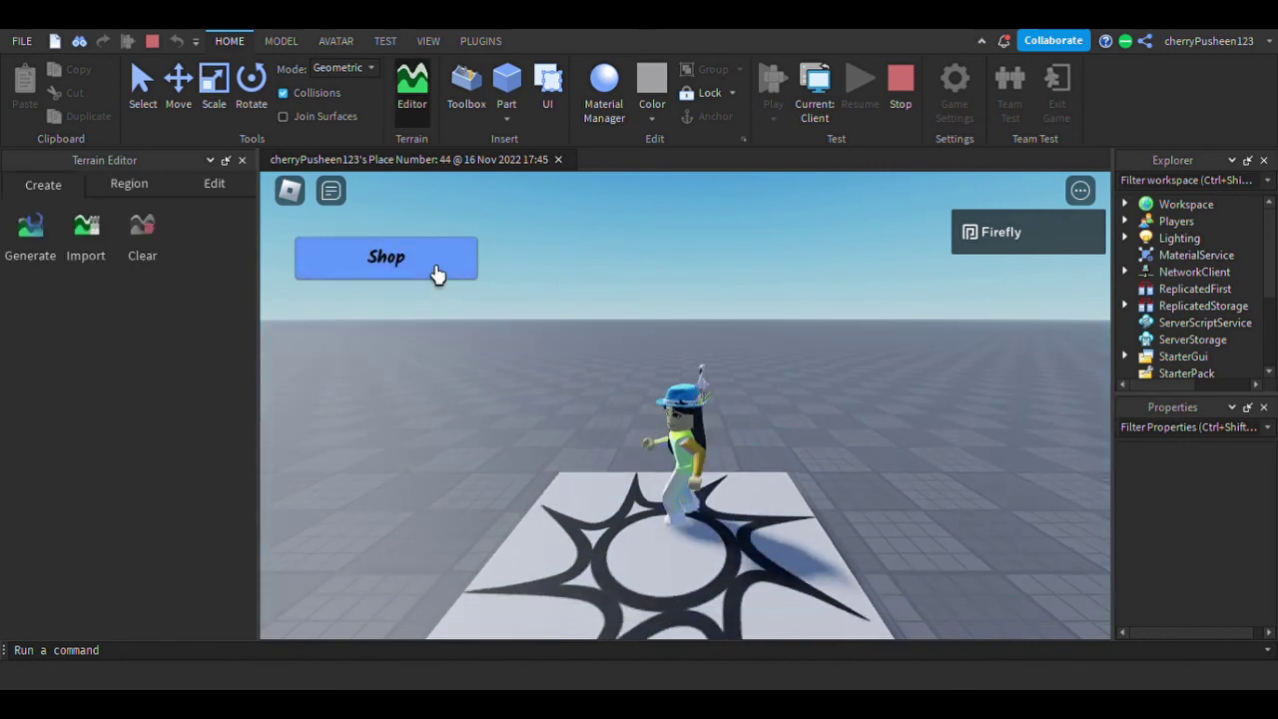
{"action": "right_click_drag", "start_coordinate": [436, 277], "coordinate": [529, 335]}
{"action": "key", "text": "s"}
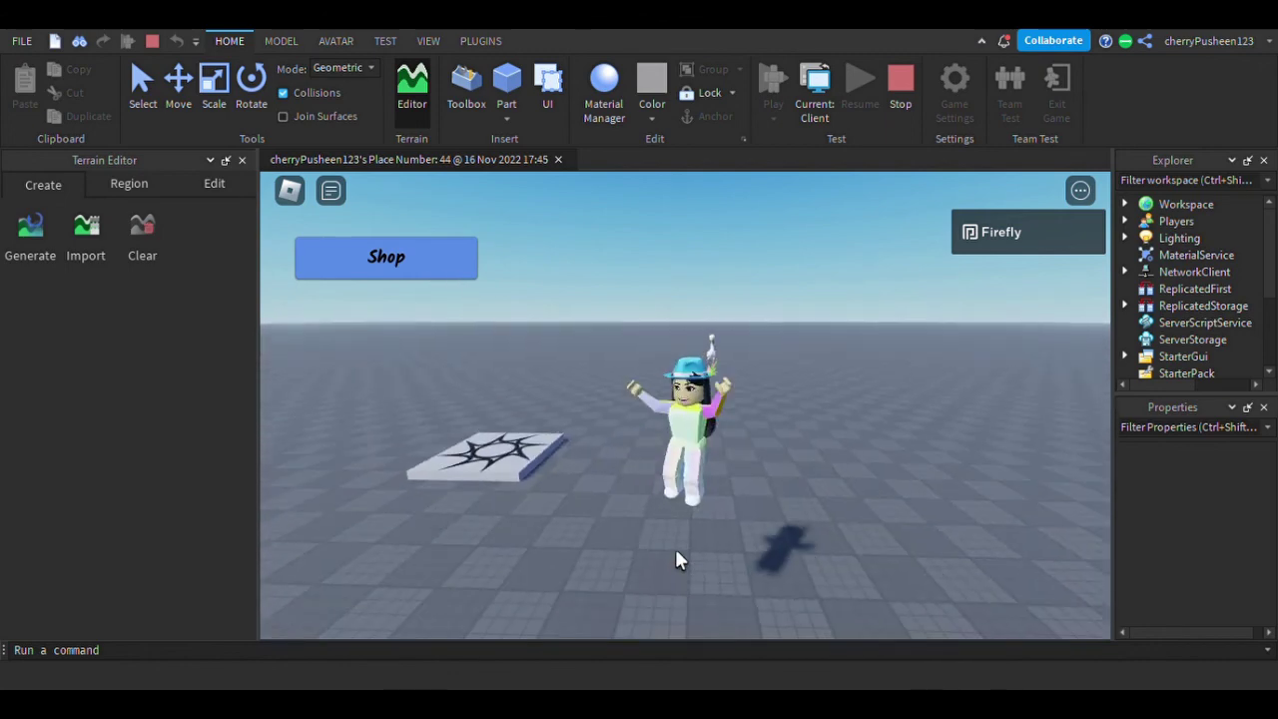
{"action": "key", "text": "a"}
{"action": "key", "text": "s"}
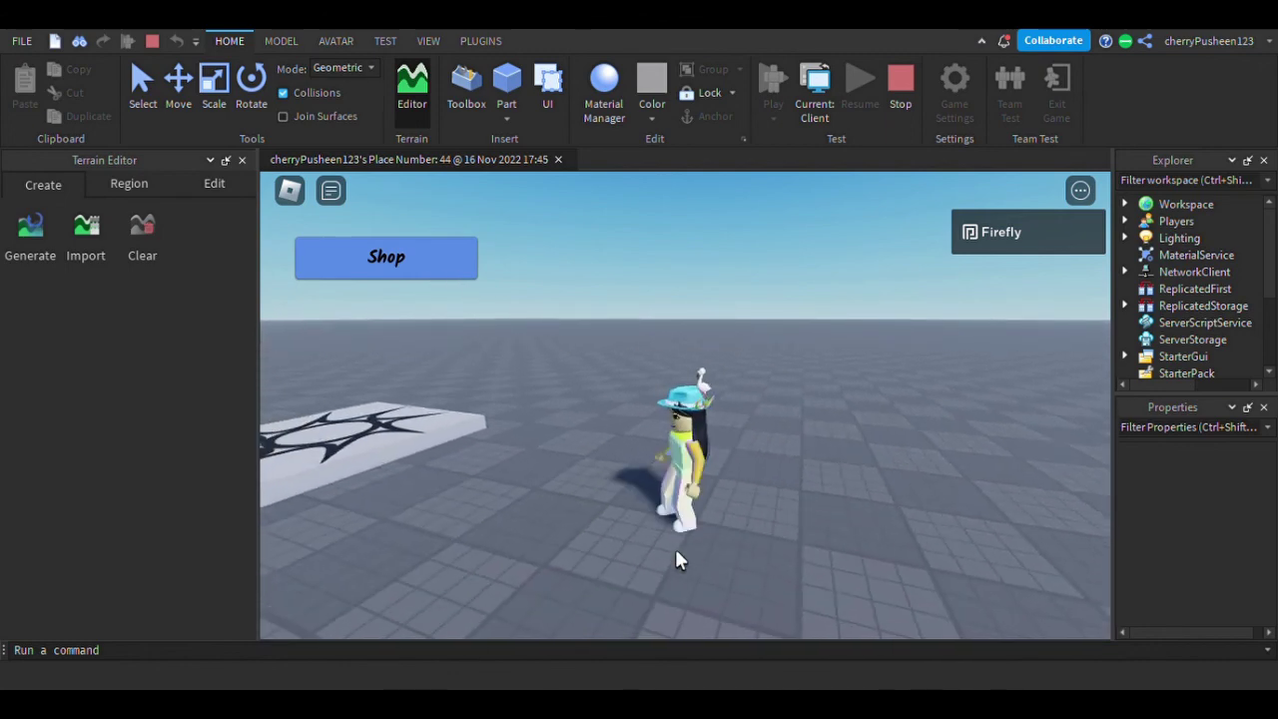
{"action": "key", "text": "w"}
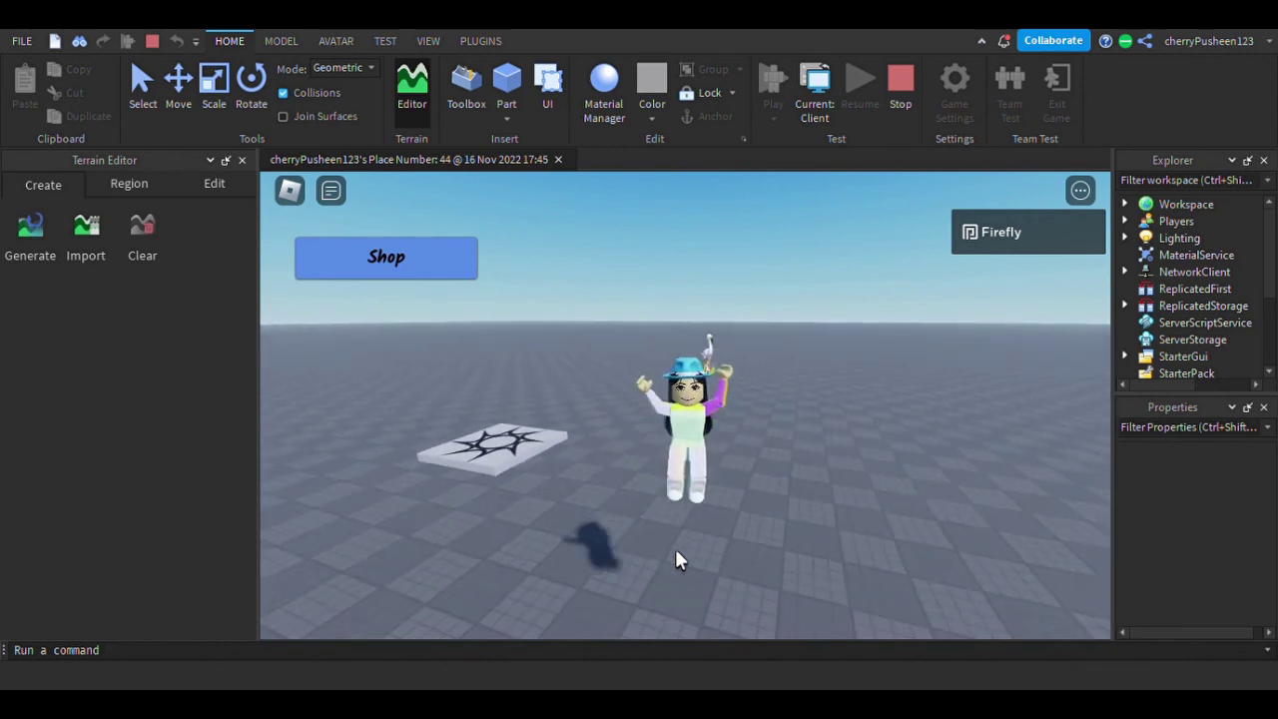
{"action": "key", "text": "s"}
{"action": "key", "text": "a"}
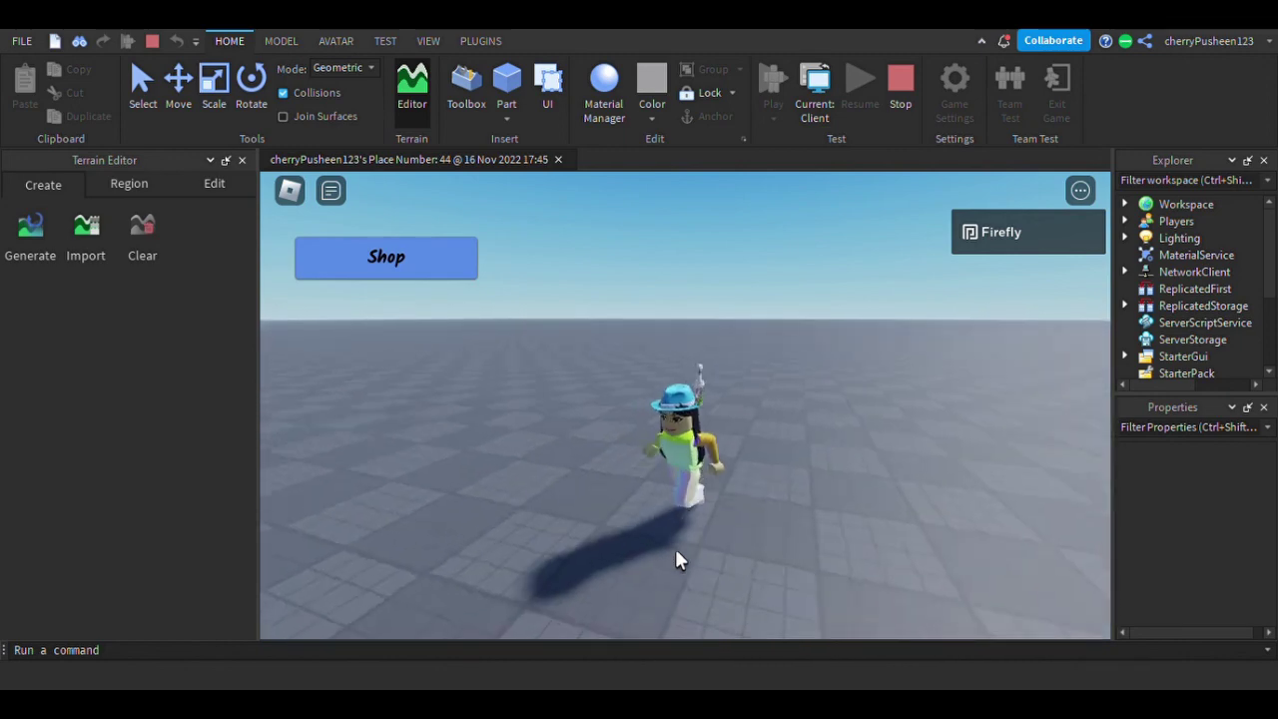
{"action": "key", "text": "s"}
{"action": "key", "text": "s"}
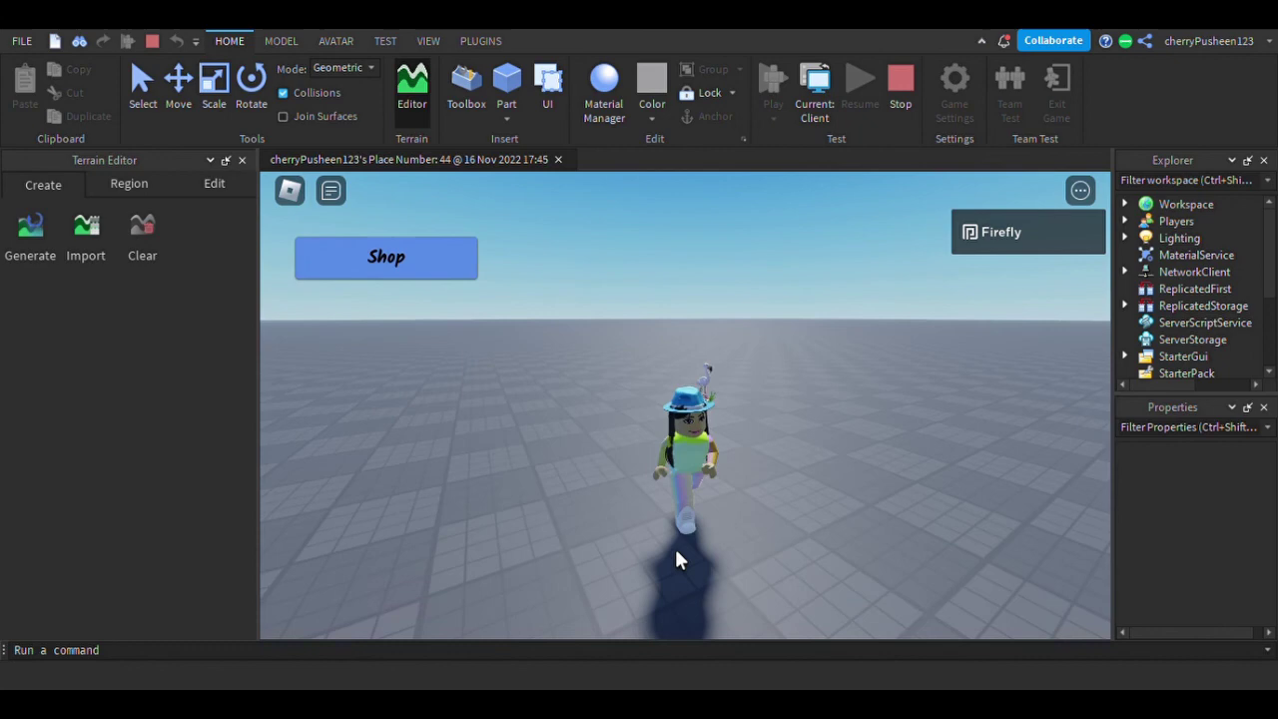
{"action": "key", "text": "s"}
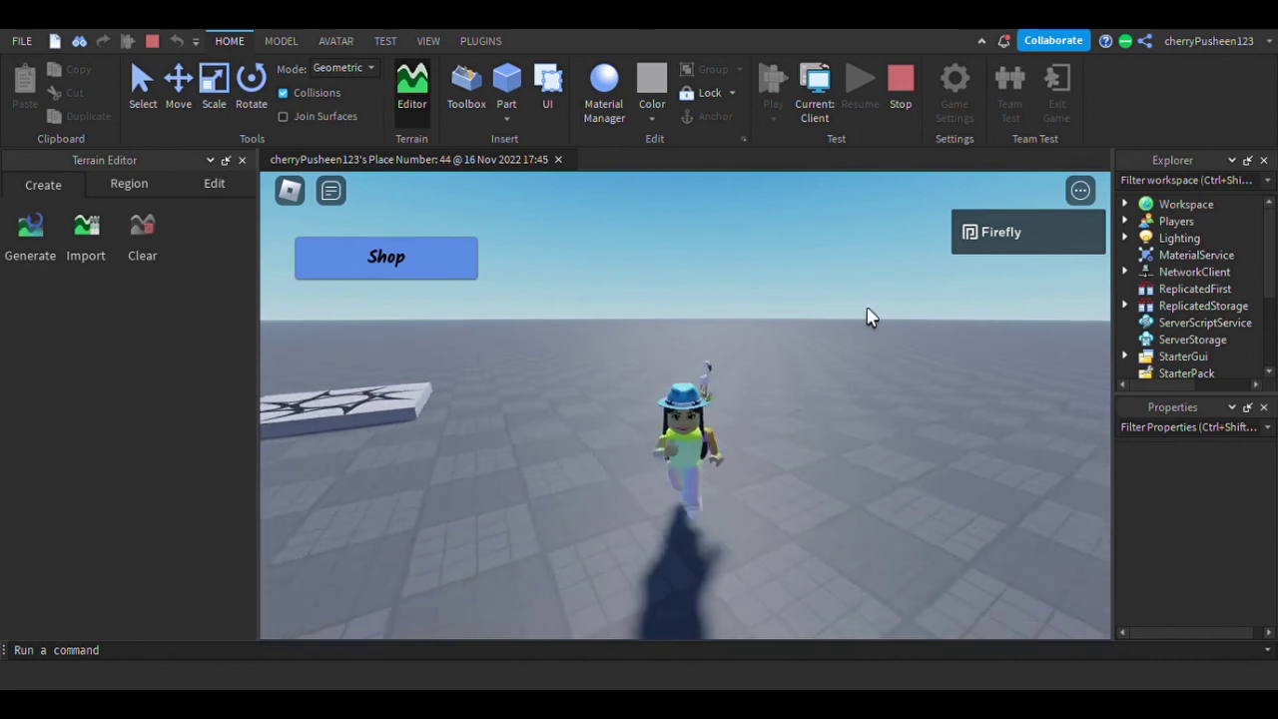
{"action": "key", "text": "s"}
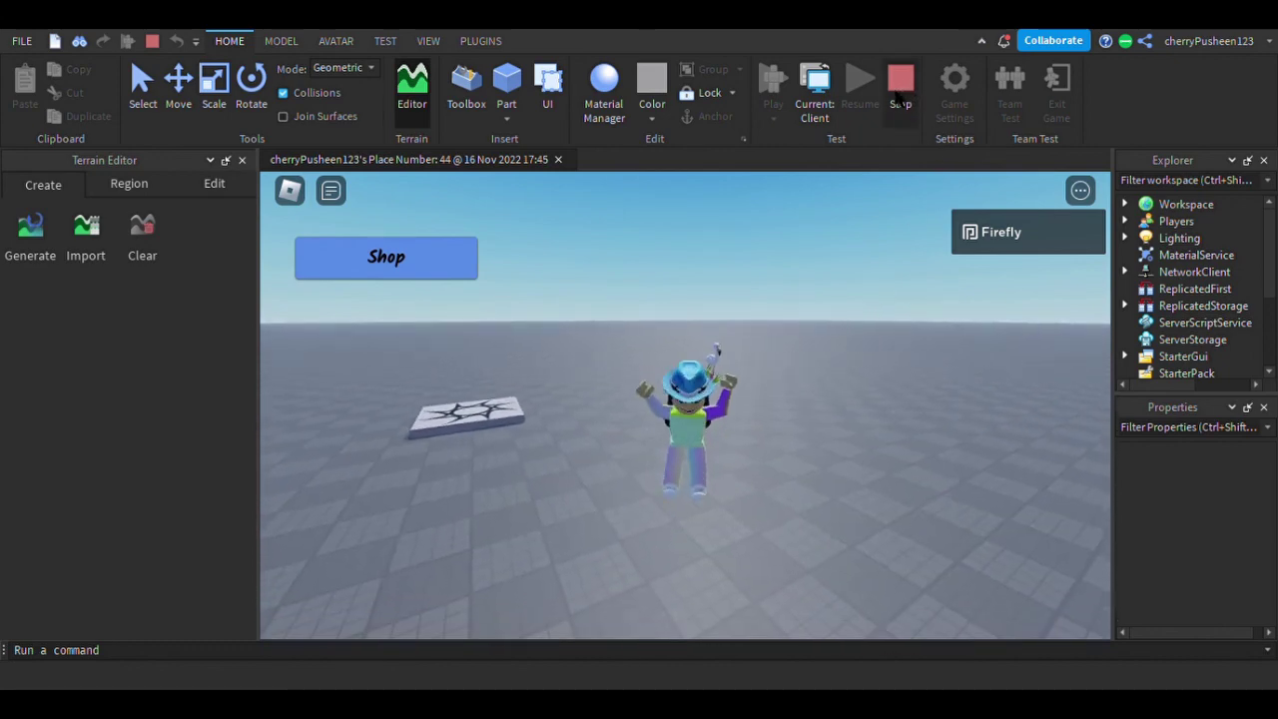
{"action": "key", "text": "space"}
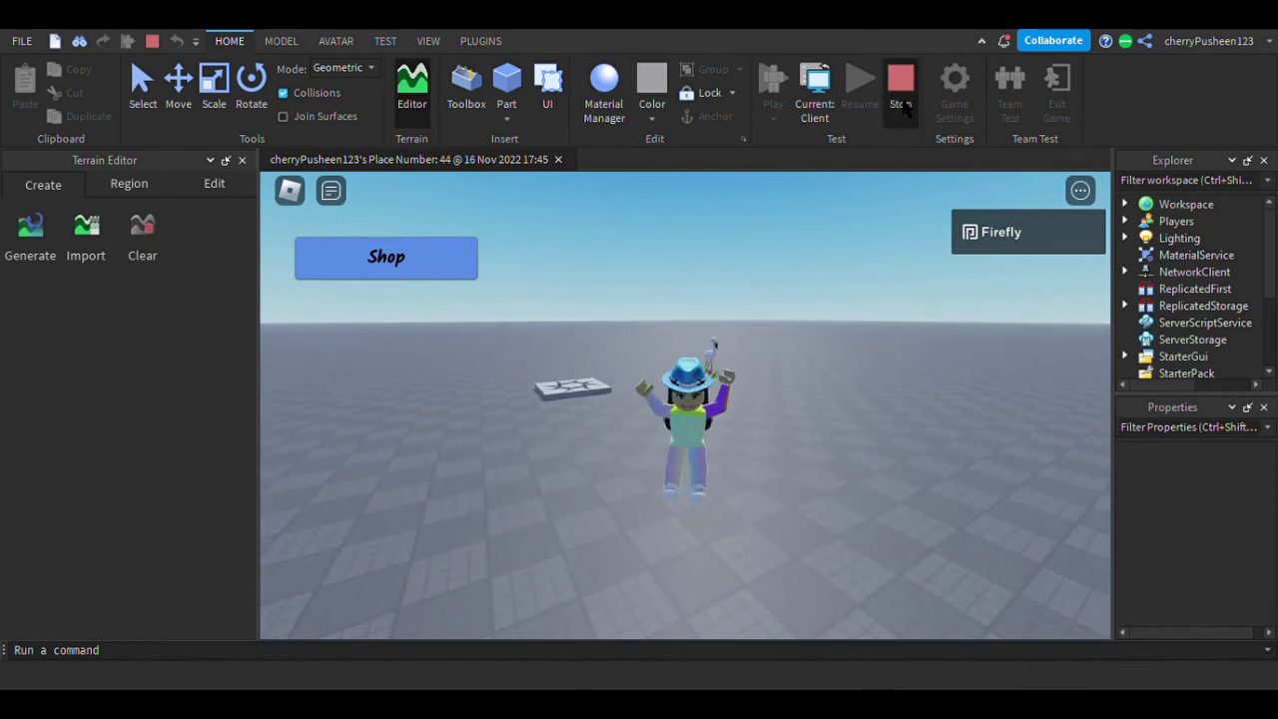
{"action": "left_click", "coordinate": [902, 100]}
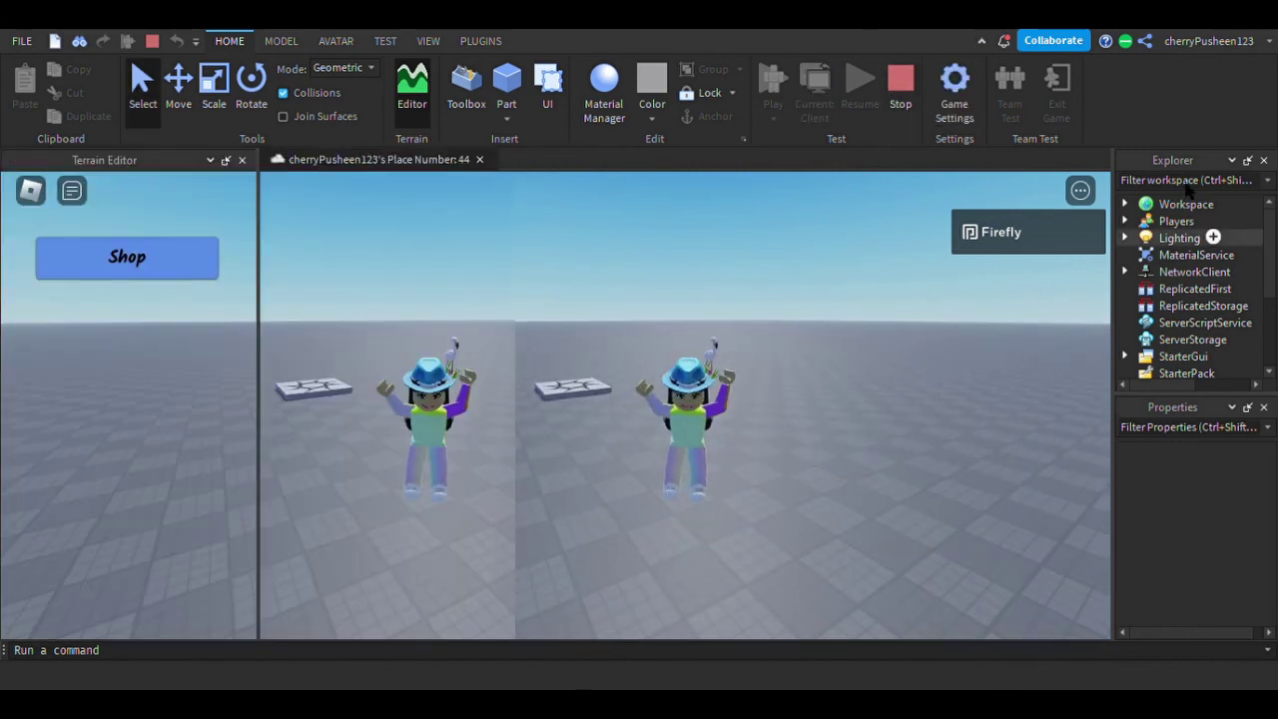
{"action": "scroll", "coordinate": [696, 419], "scroll_direction": "down", "scroll_amount": 5}
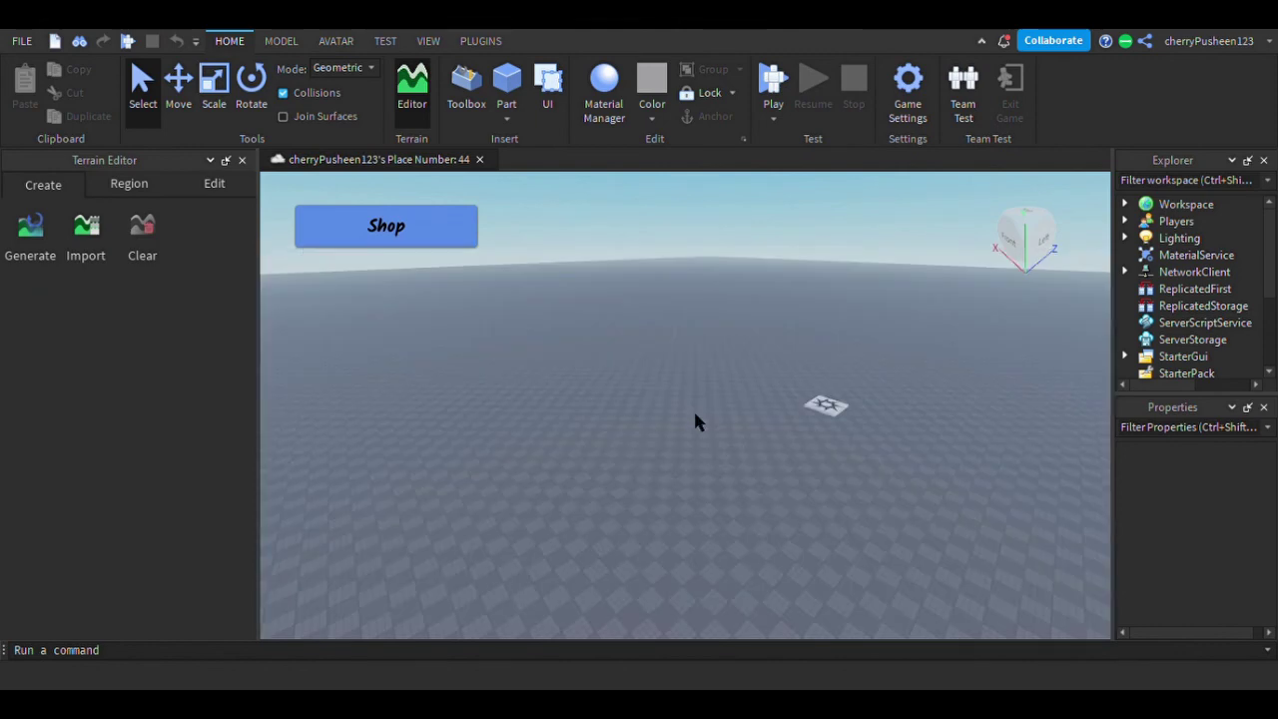